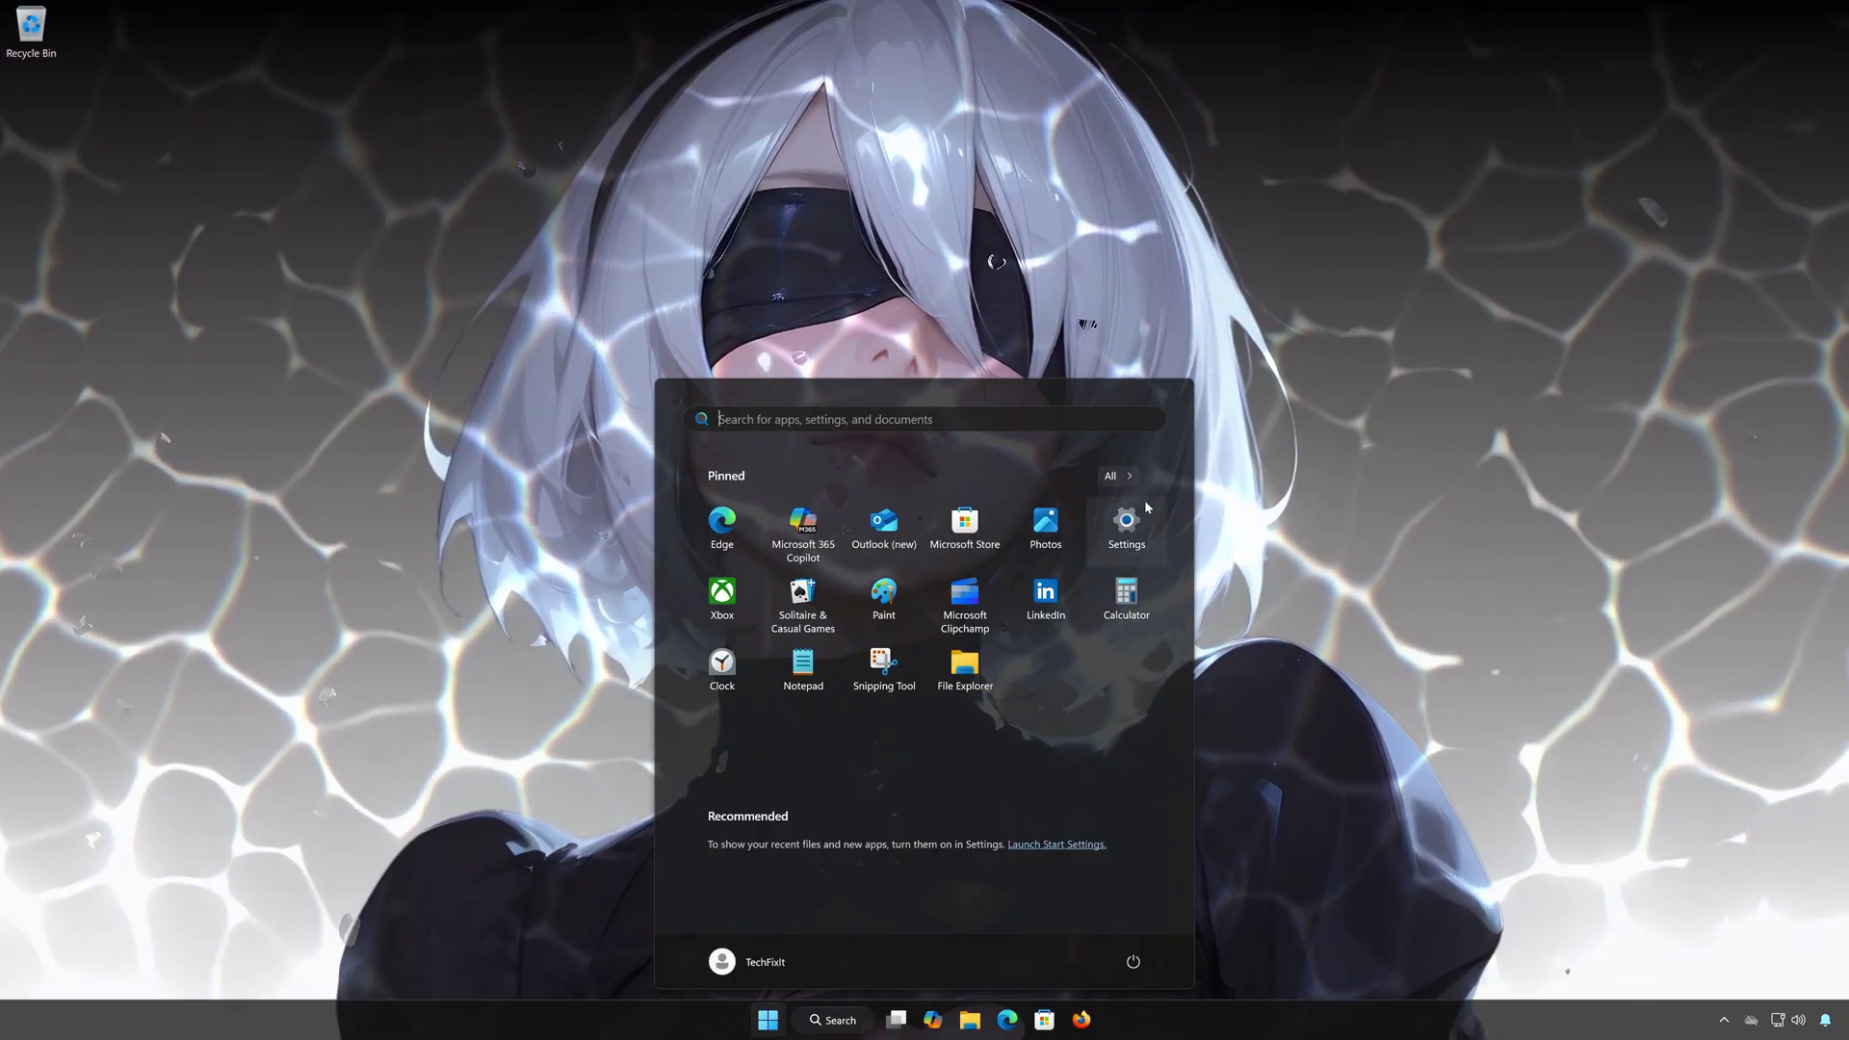
Step: Open Settings and navigate to System > Troubleshoot > Other troubleshooters
{"action": "left_click", "coordinate": [1146, 521]}
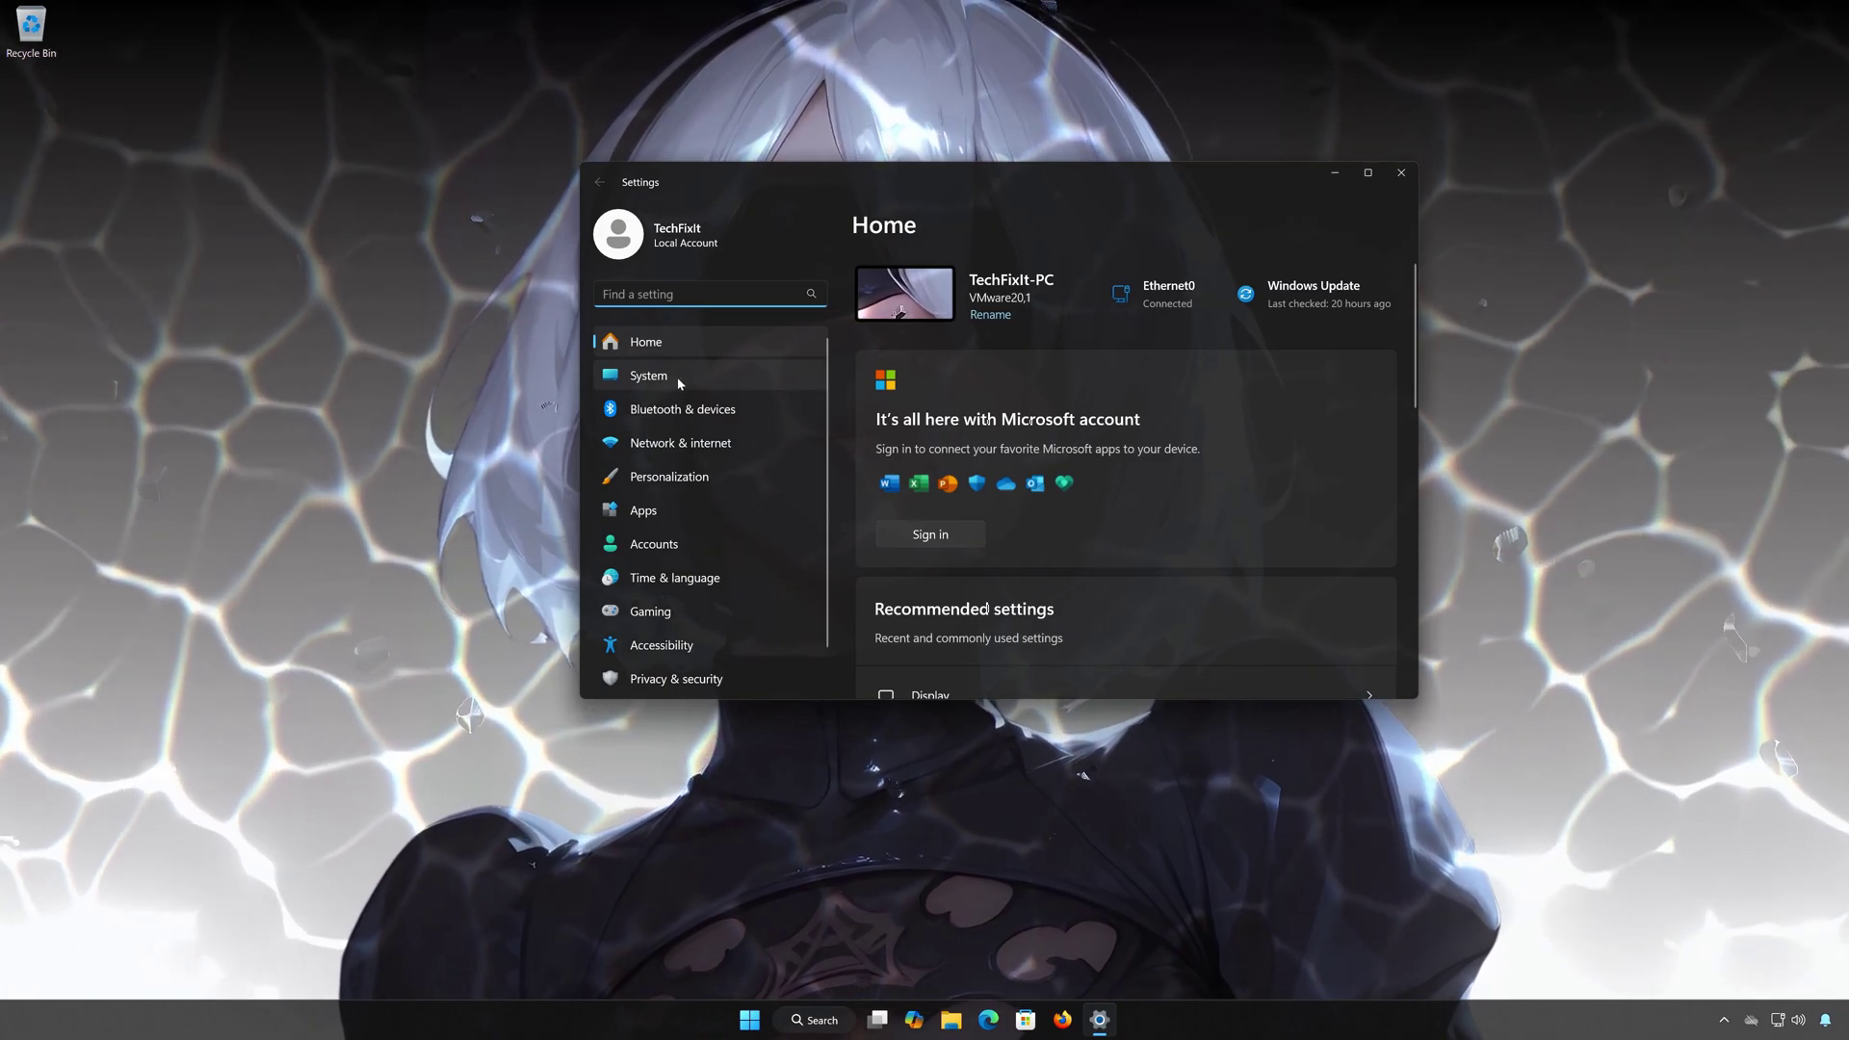
{"action": "left_click", "coordinate": [678, 382]}
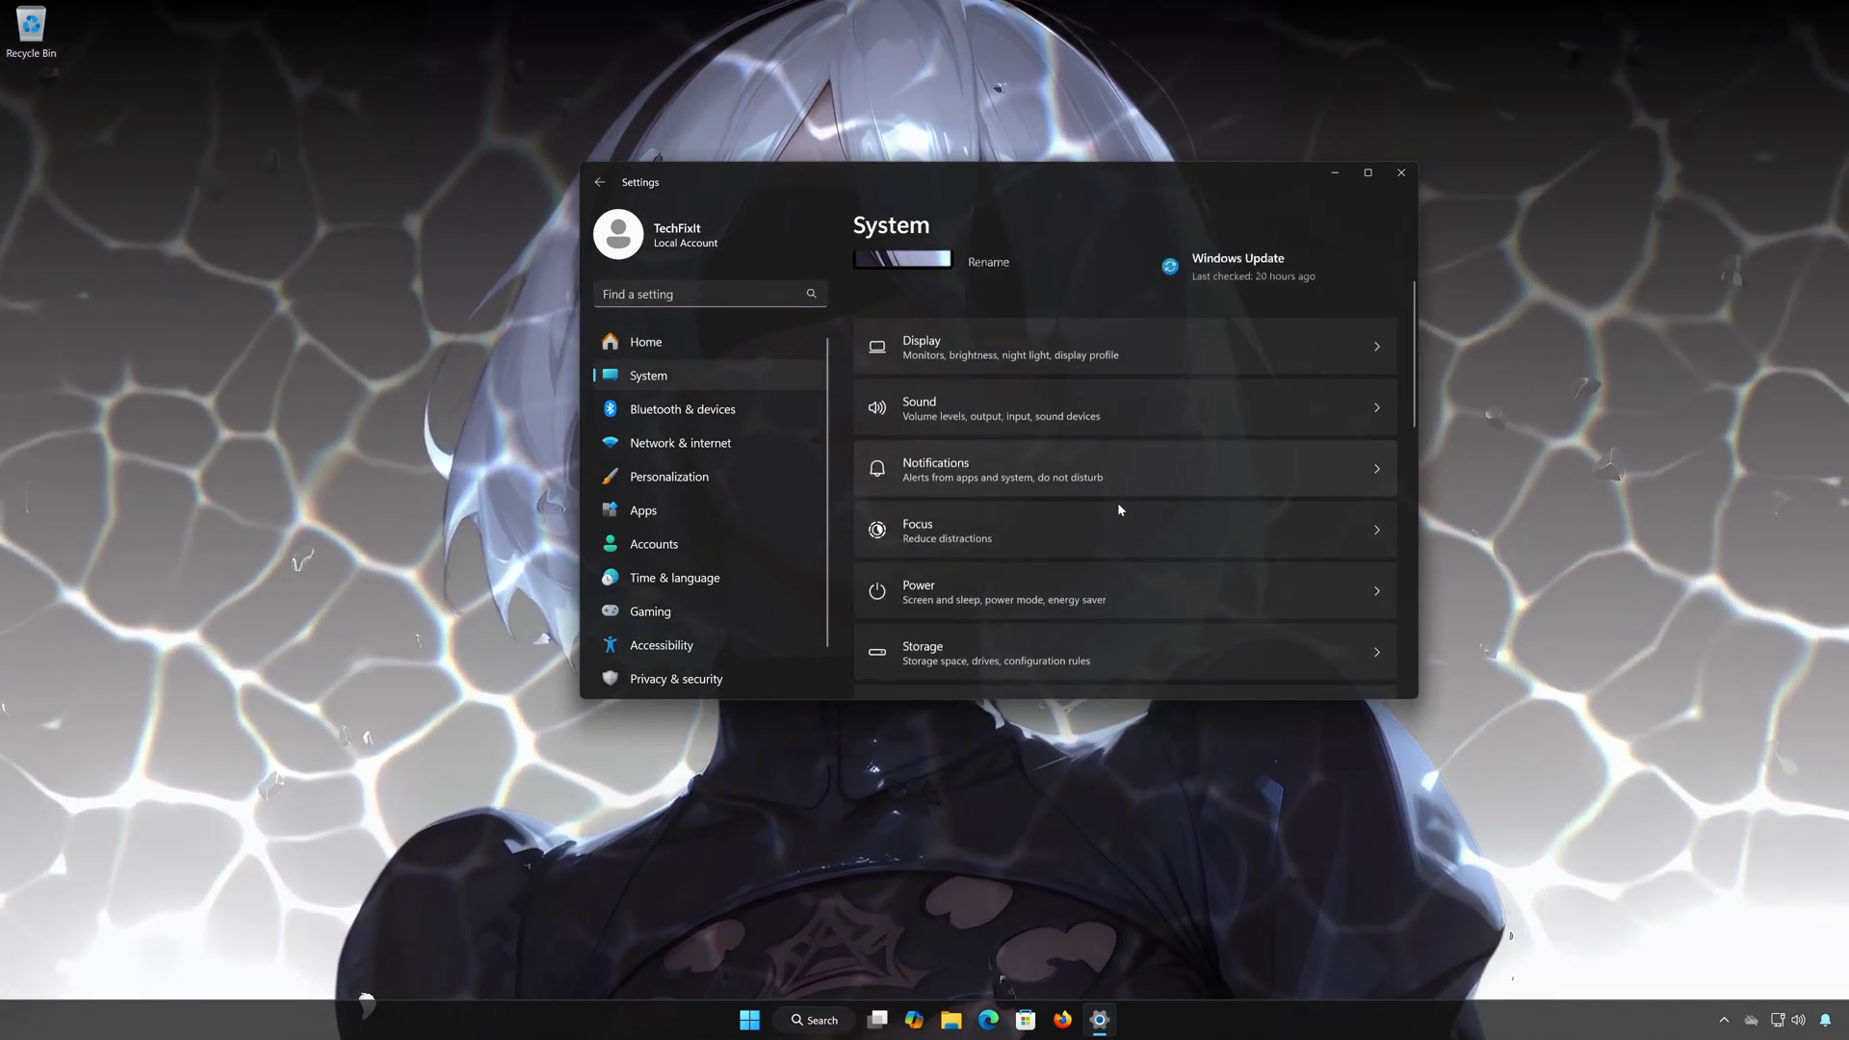
{"action": "scroll", "coordinate": [1120, 509], "scroll_direction": "down", "scroll_amount": 2}
{"action": "scroll", "coordinate": [1120, 510], "scroll_direction": "down", "scroll_amount": 3}
{"action": "scroll", "coordinate": [1117, 520], "scroll_direction": "down", "scroll_amount": 1}
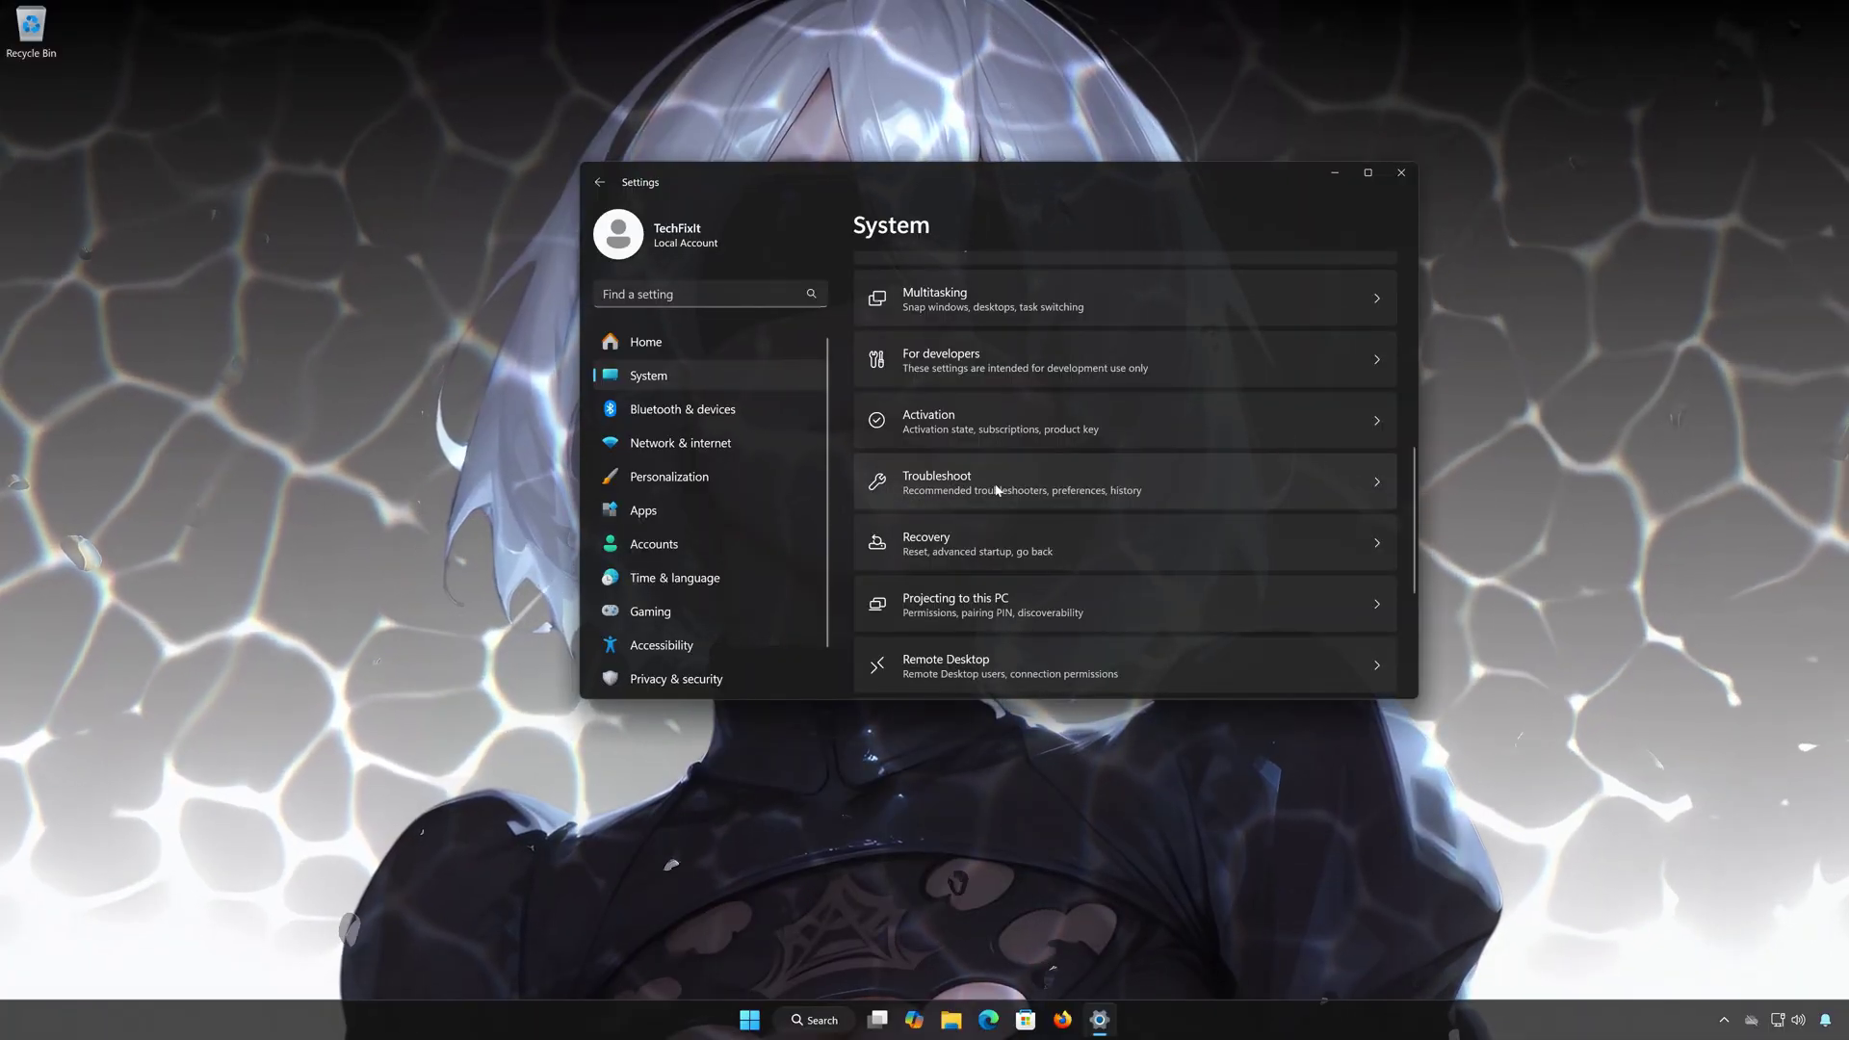
{"action": "left_click", "coordinate": [997, 490]}
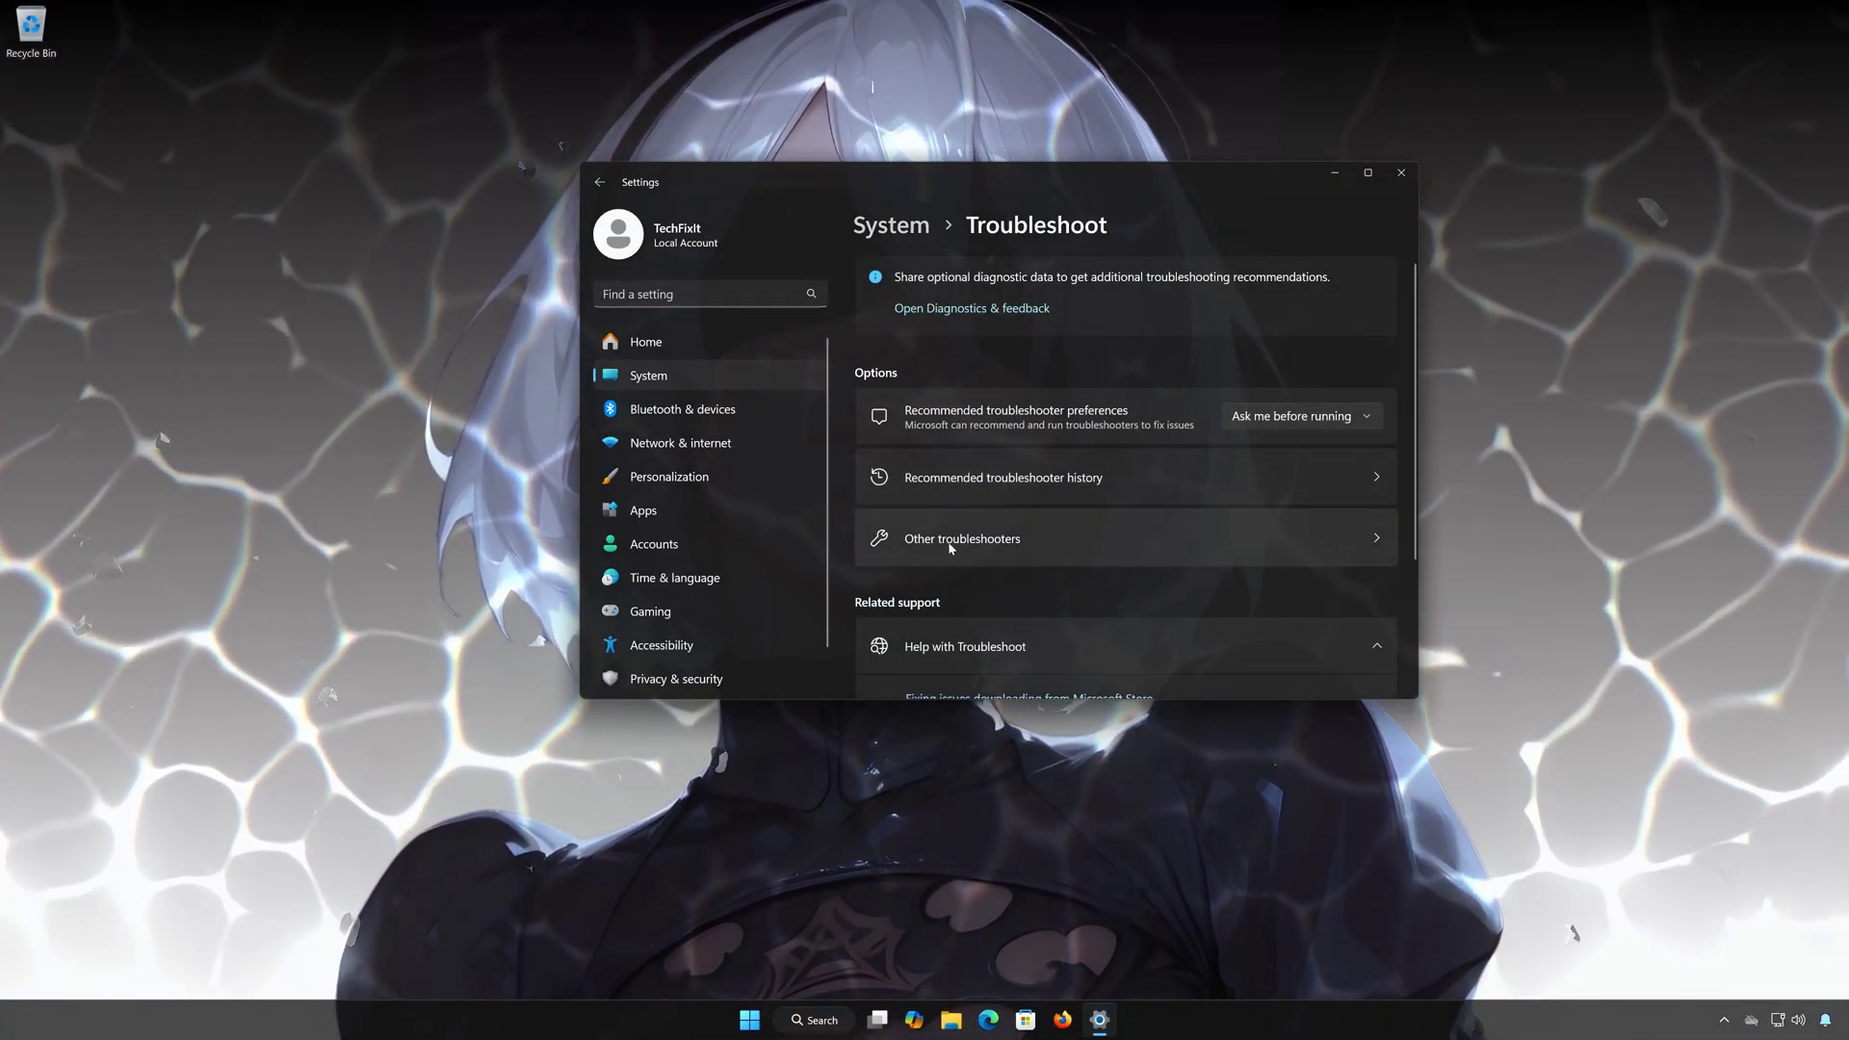
{"action": "left_click", "coordinate": [995, 540]}
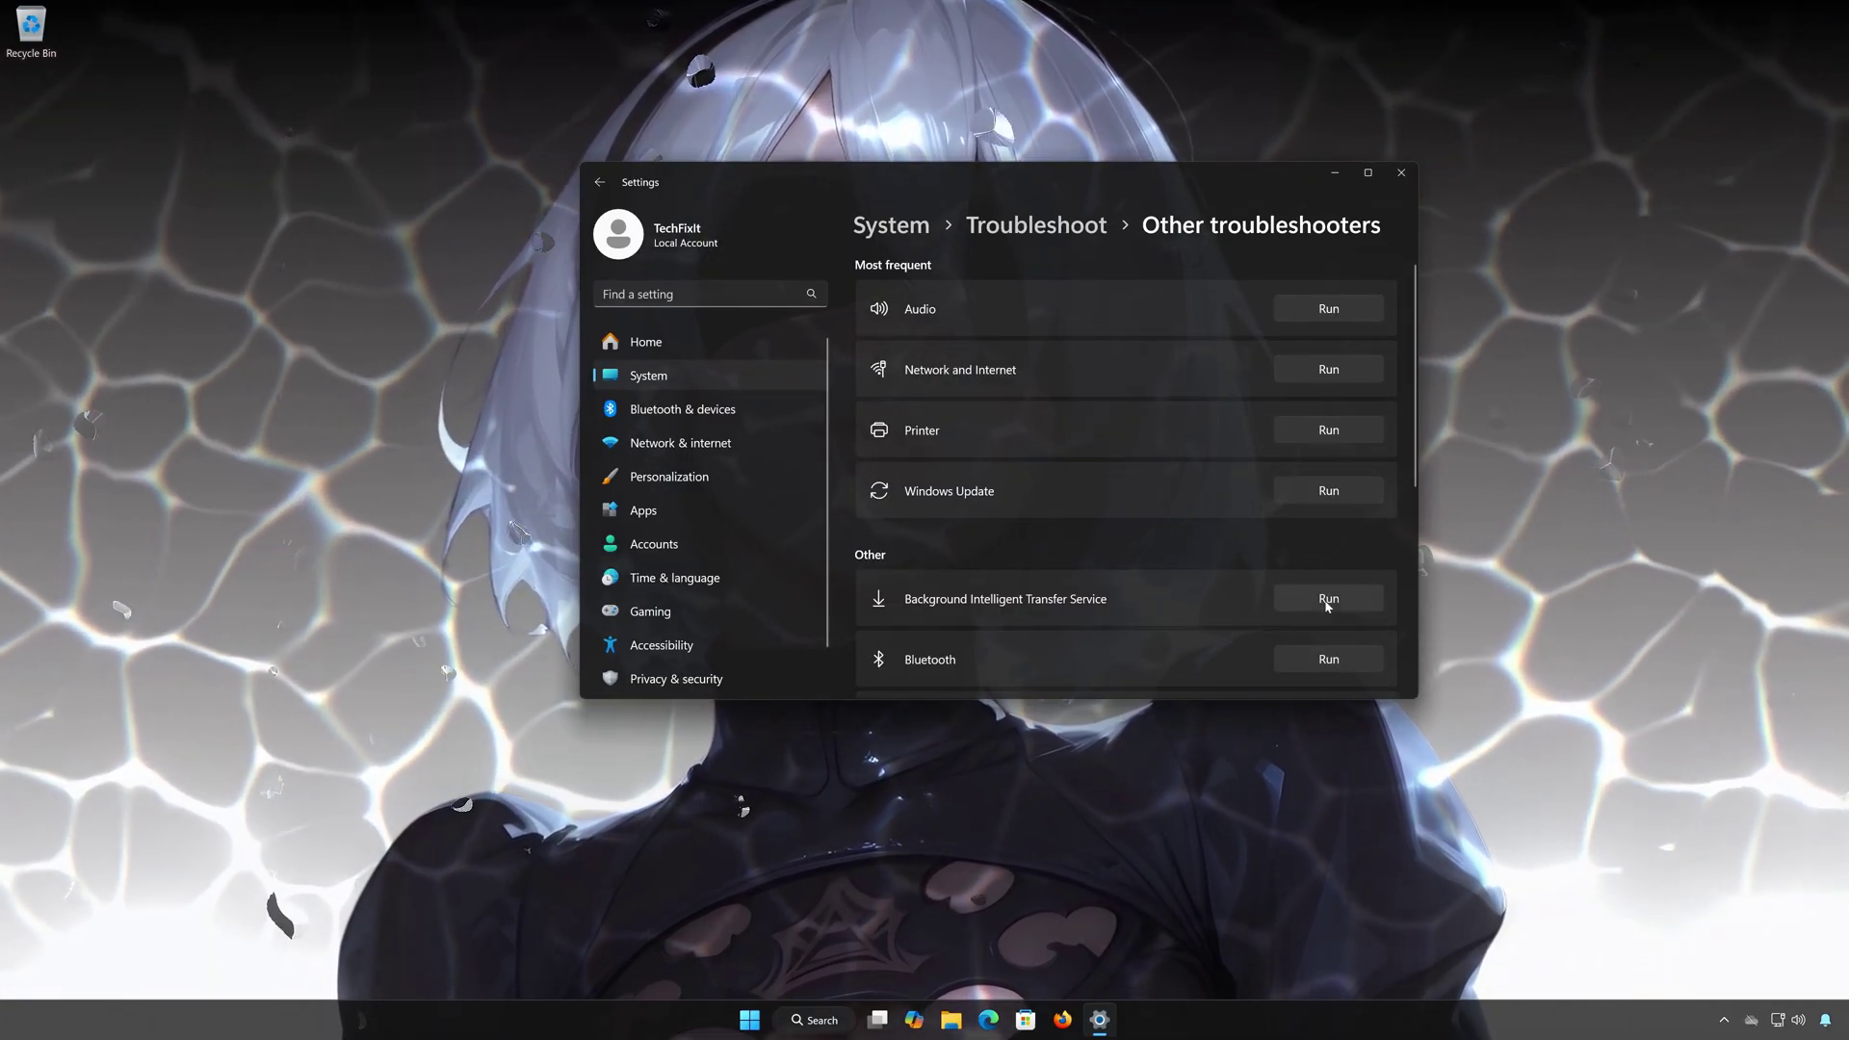
Step: Run the Background Intelligent Transfer Service troubleshooter, confirm it solved the problem, and close Get Help and Settings
{"action": "left_click", "coordinate": [1327, 599]}
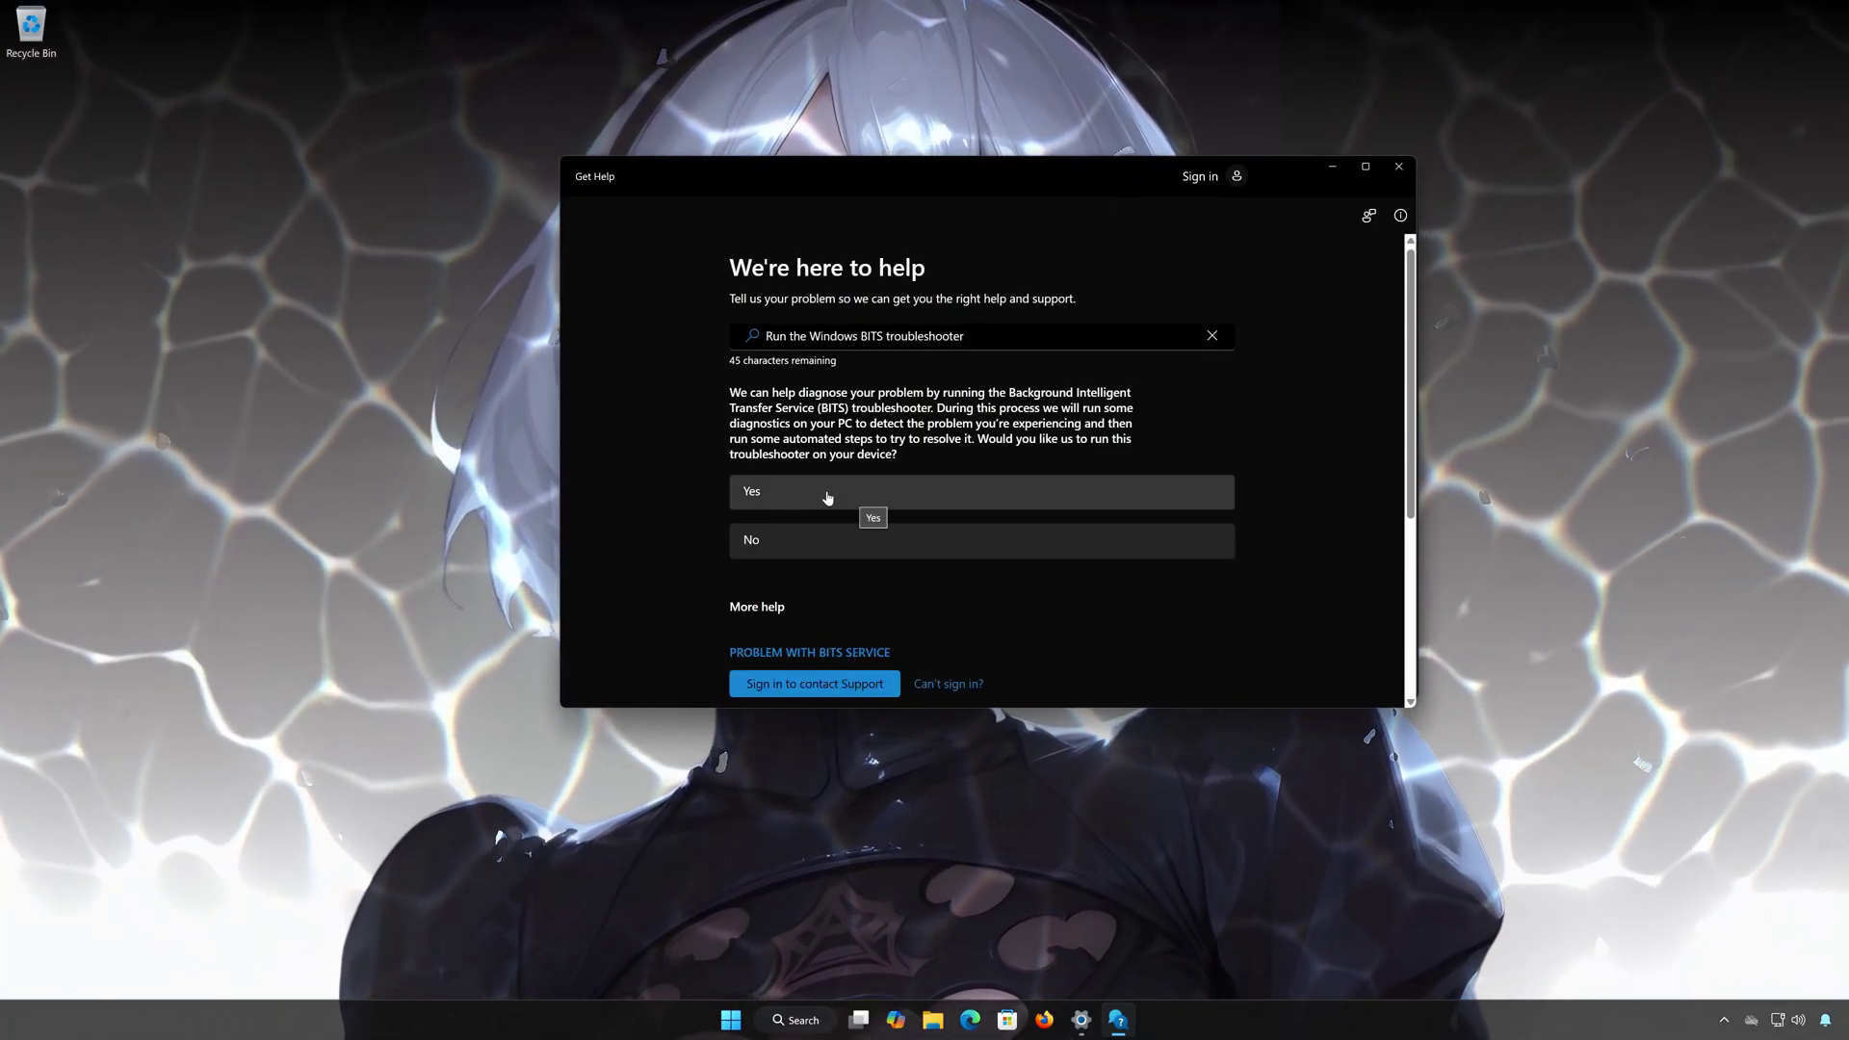
{"action": "left_click", "coordinate": [827, 497]}
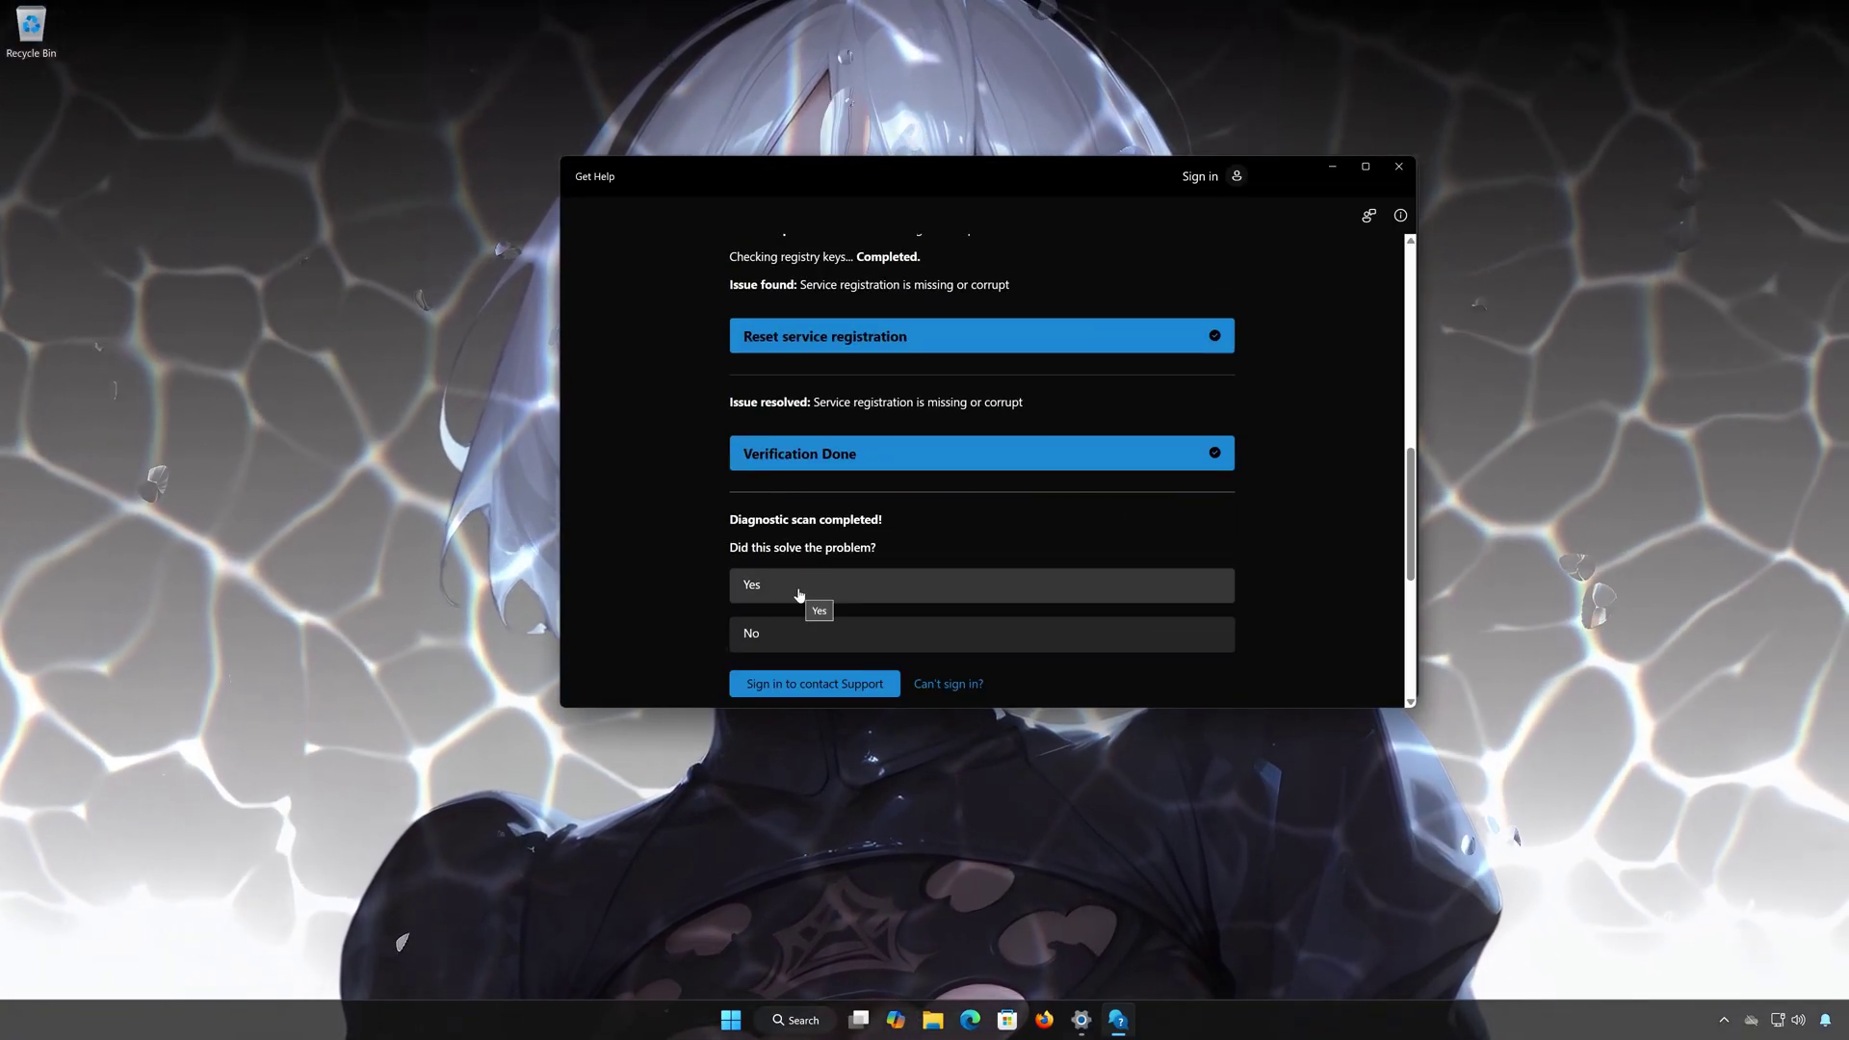
{"action": "left_click", "coordinate": [798, 594]}
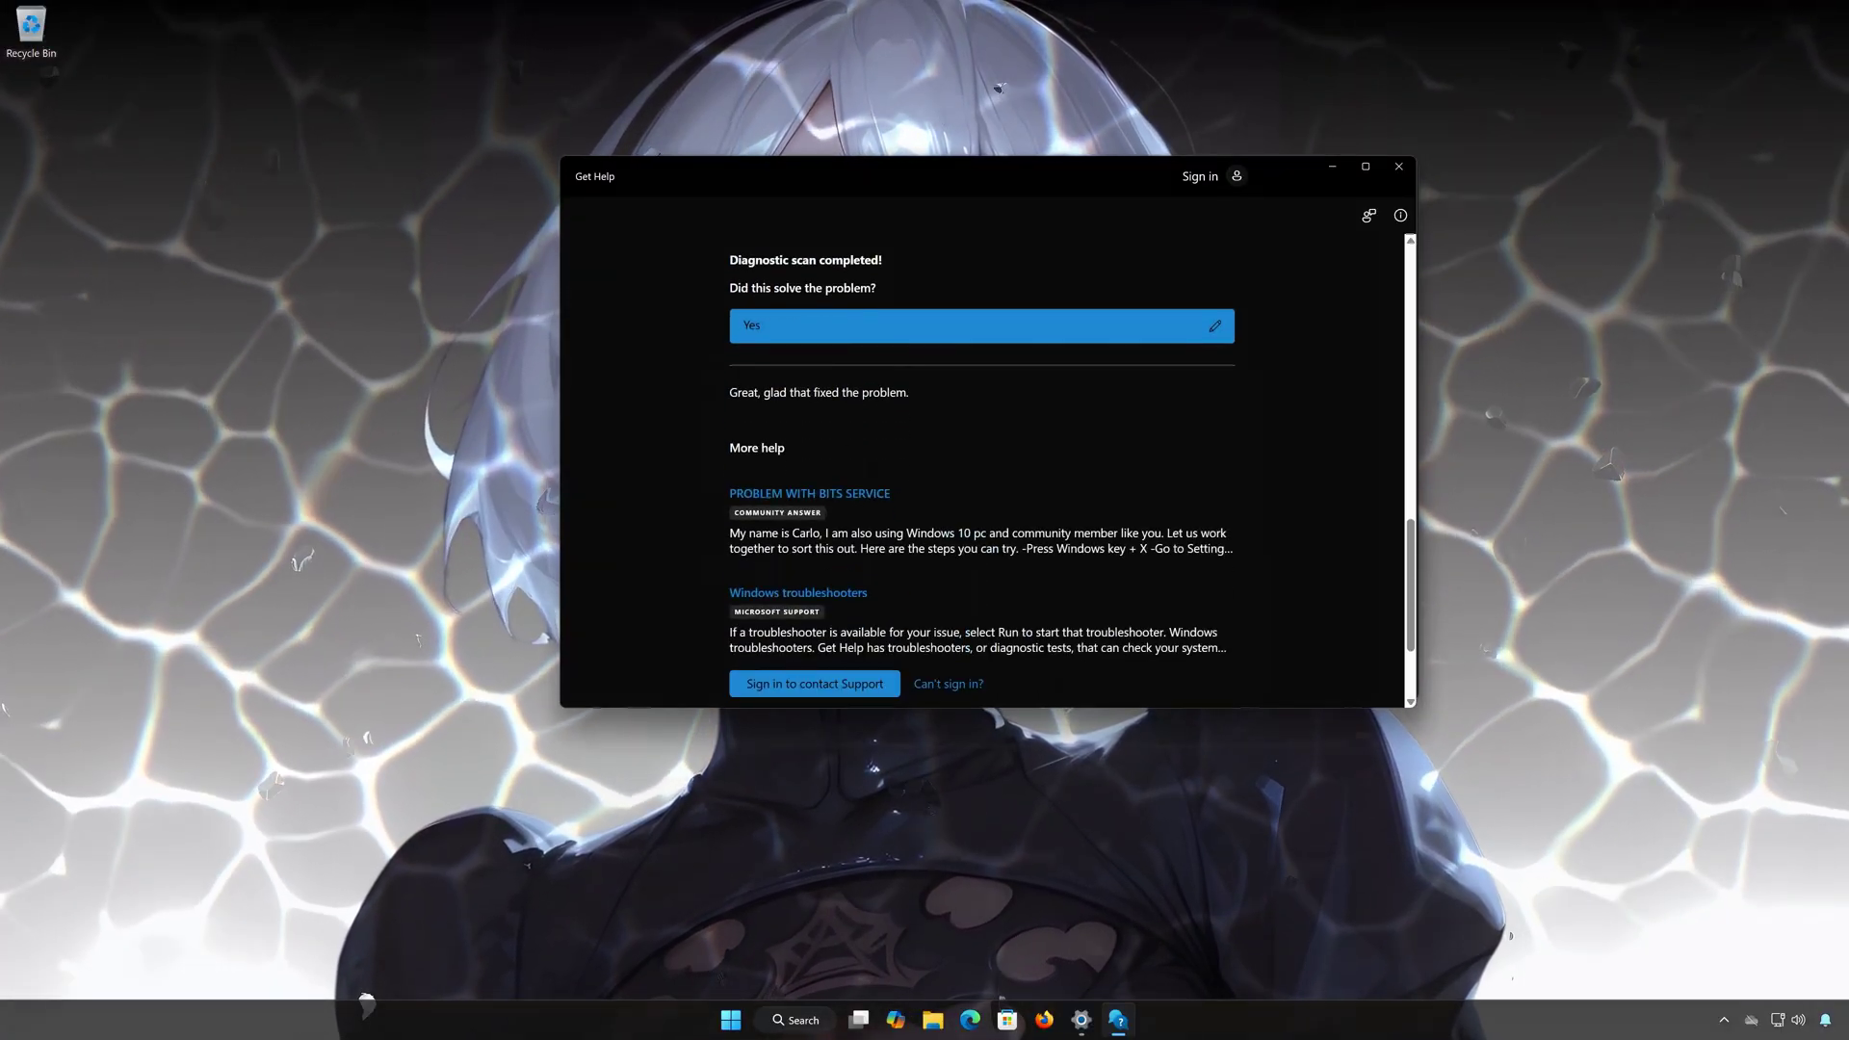
{"action": "left_click", "coordinate": [1399, 168]}
{"action": "left_click", "coordinate": [1401, 169]}
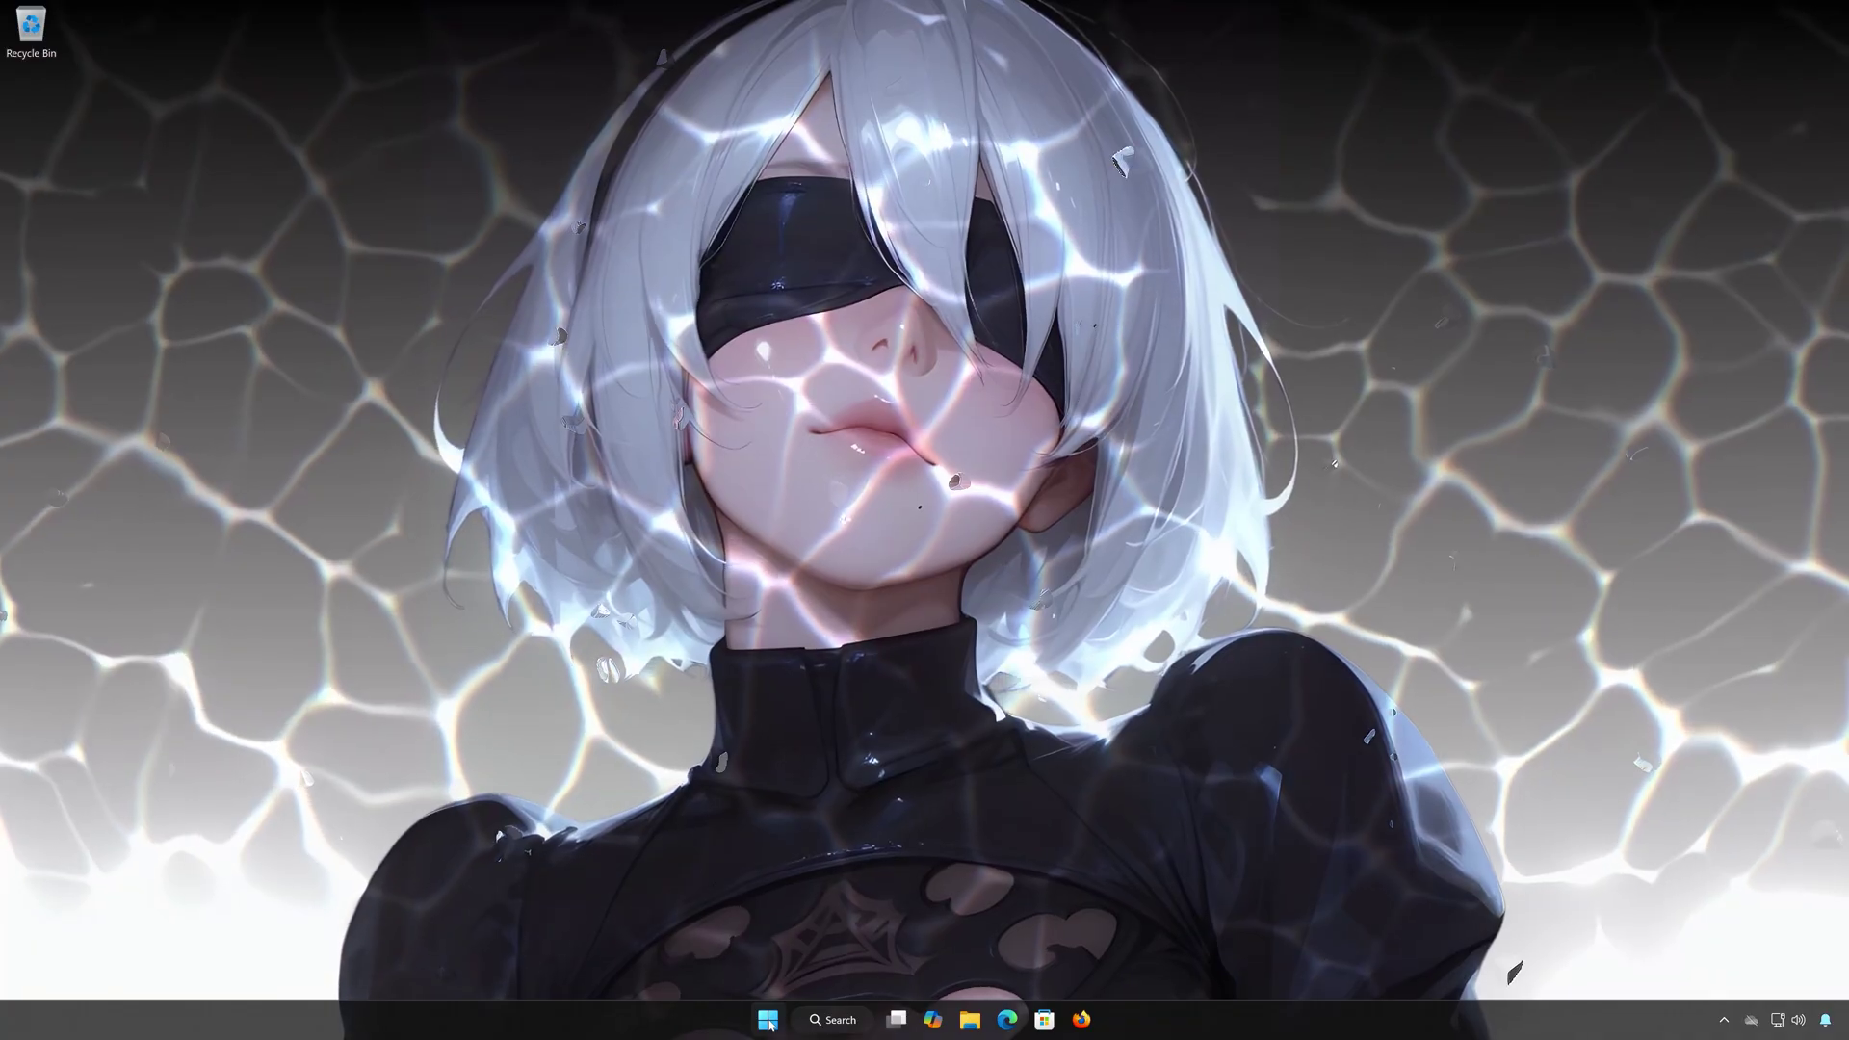
Step: Search 'cmd' in Start and launch Command Prompt as administrator, approving the UAC prompt
{"action": "left_click", "coordinate": [768, 1021]}
{"action": "type", "text": "cmd"}
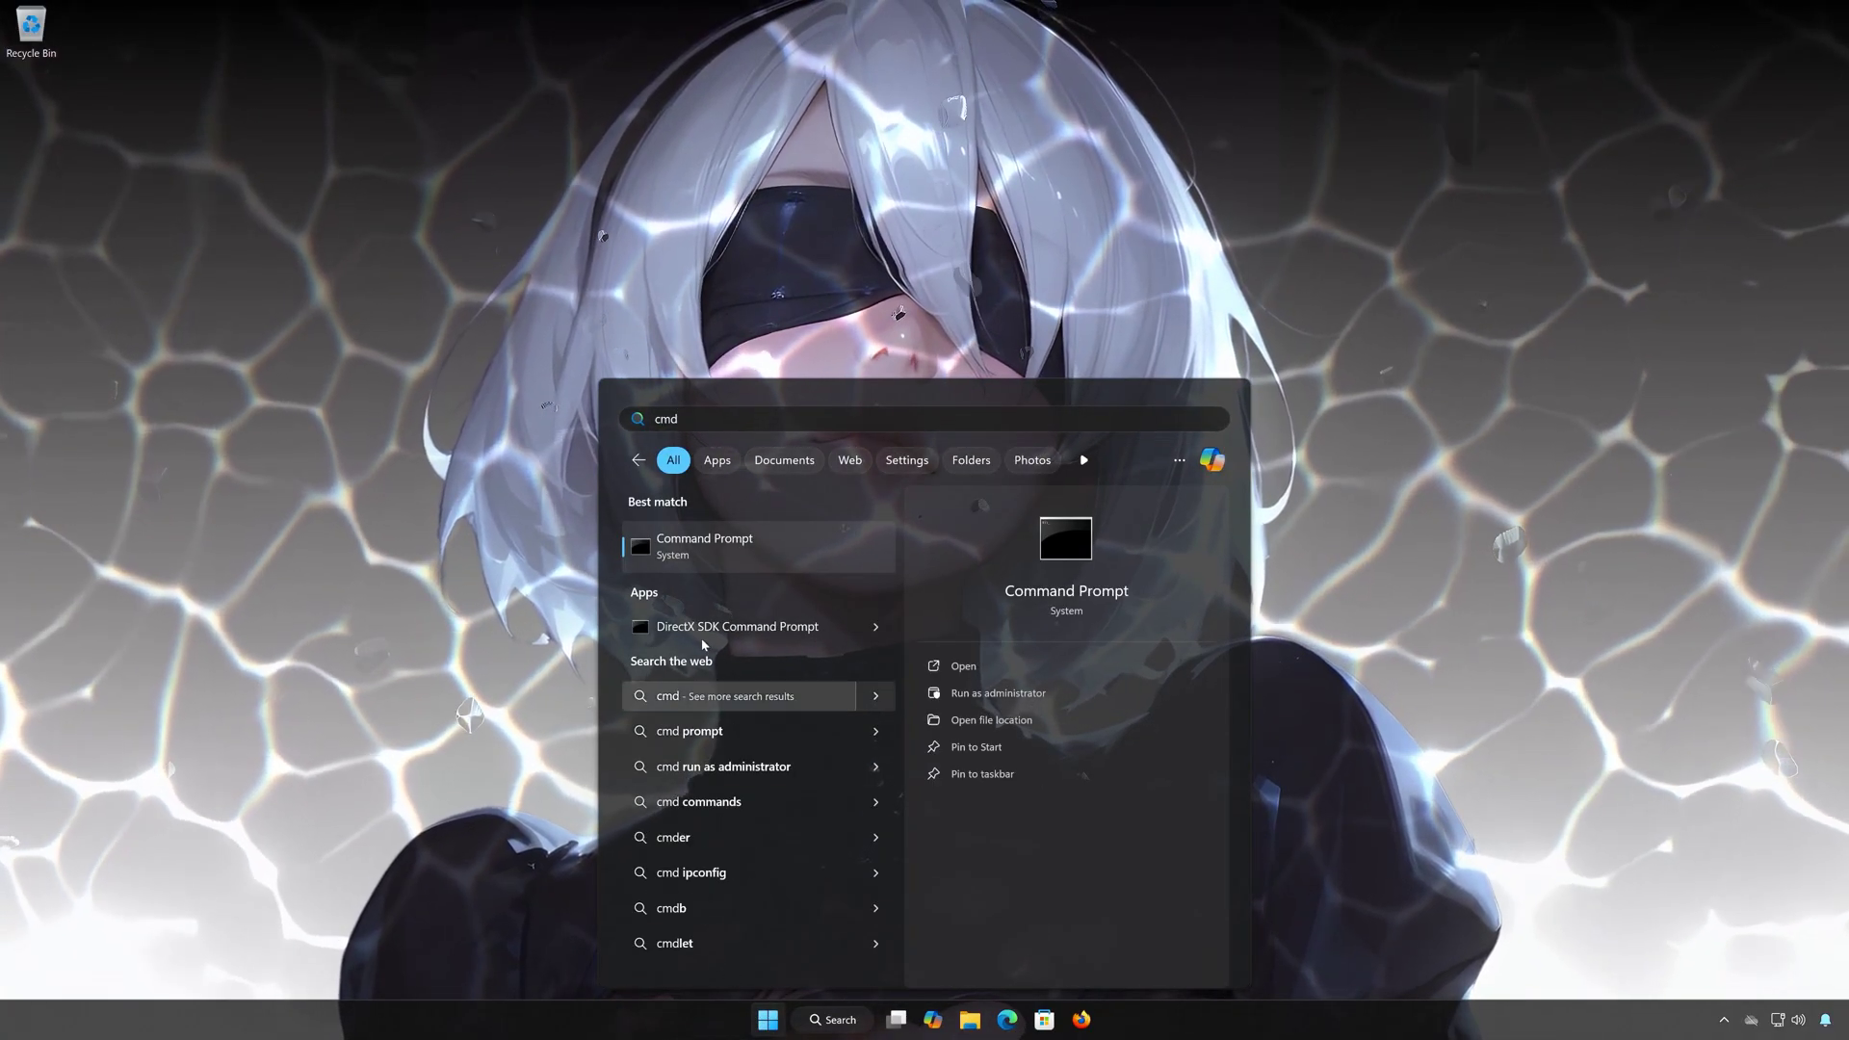
{"action": "right_click", "coordinate": [762, 558]}
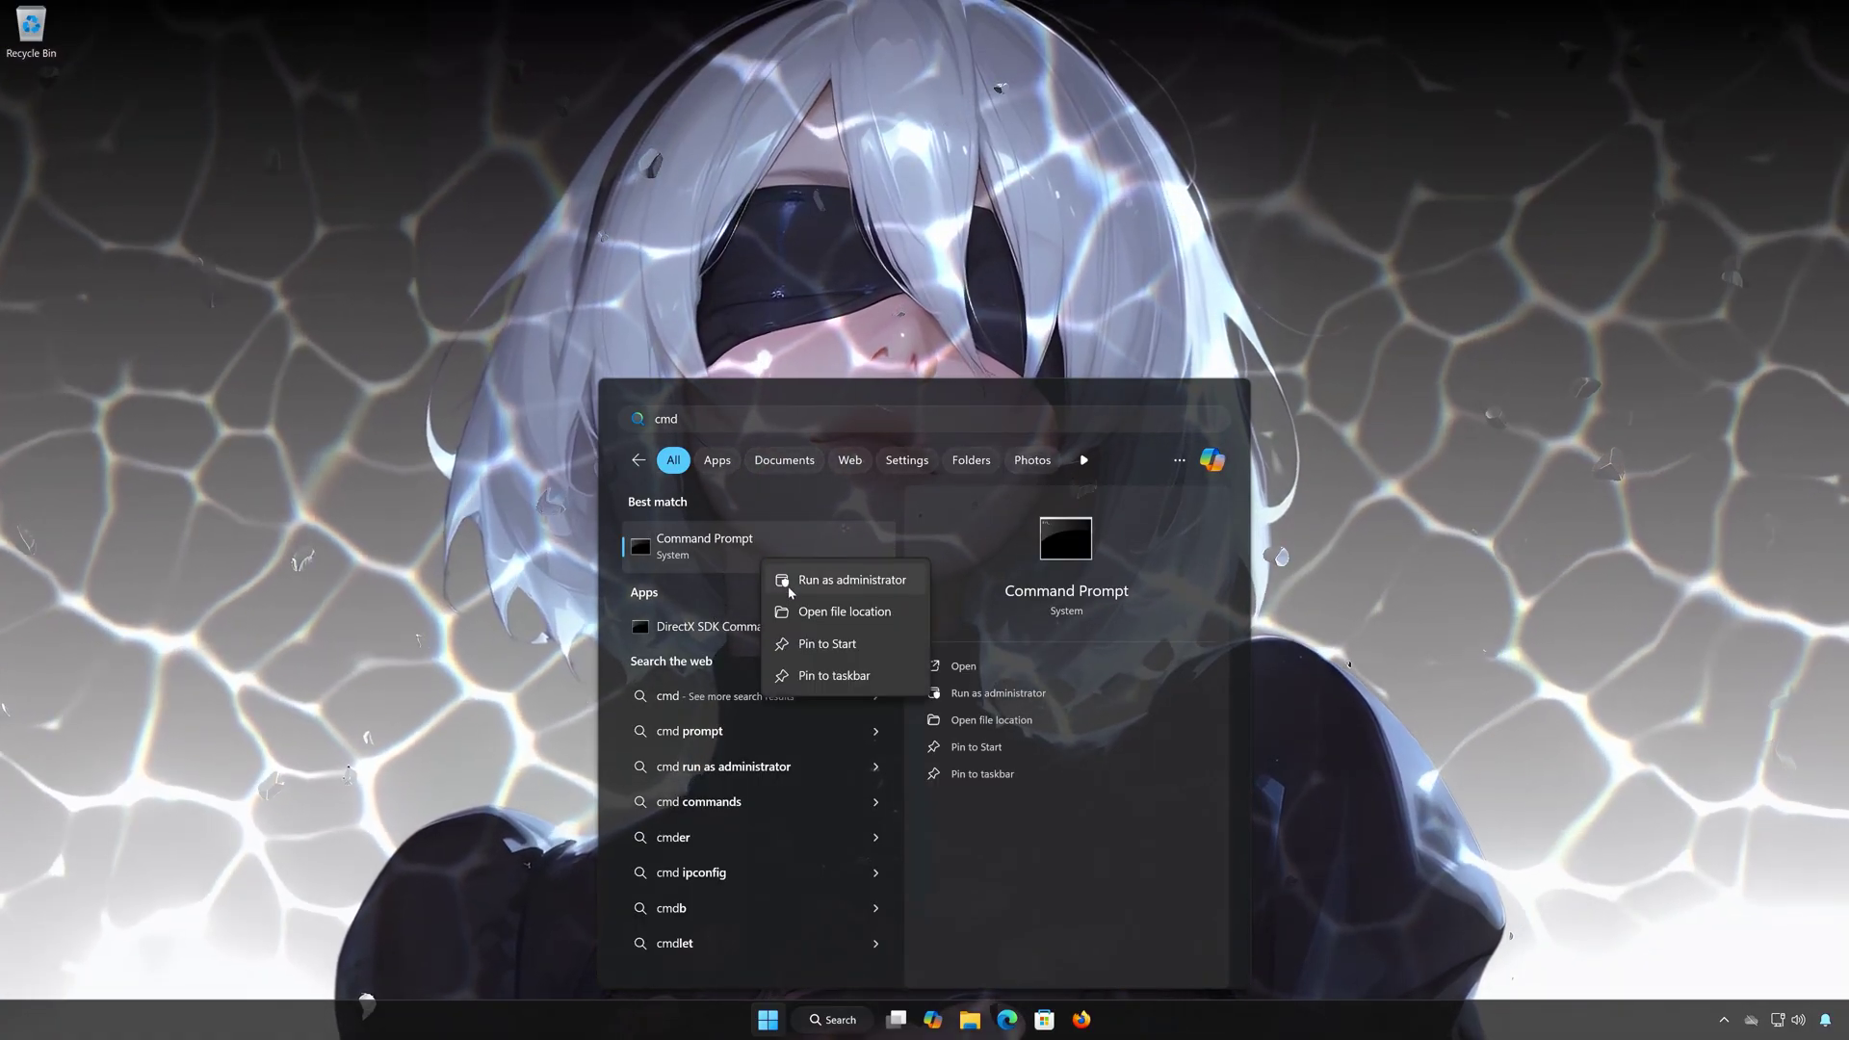
{"action": "left_click", "coordinate": [881, 581]}
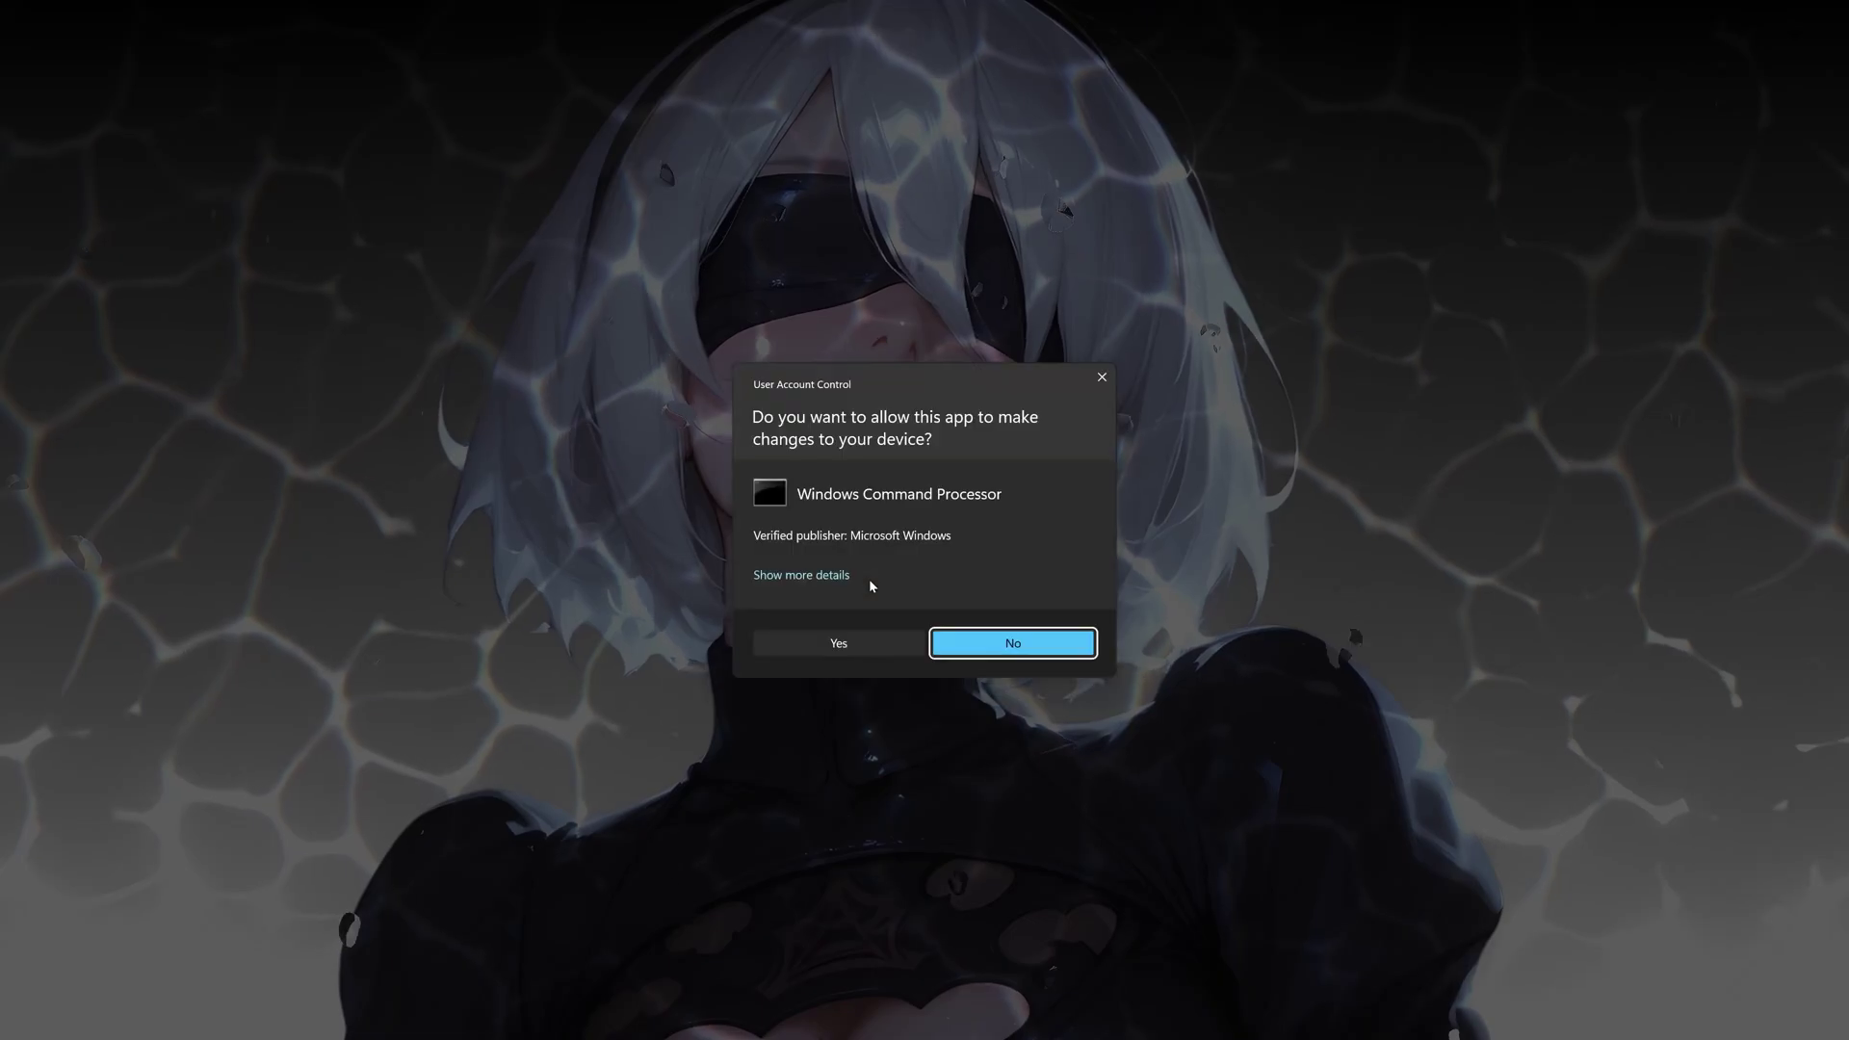
{"action": "left_click", "coordinate": [838, 642]}
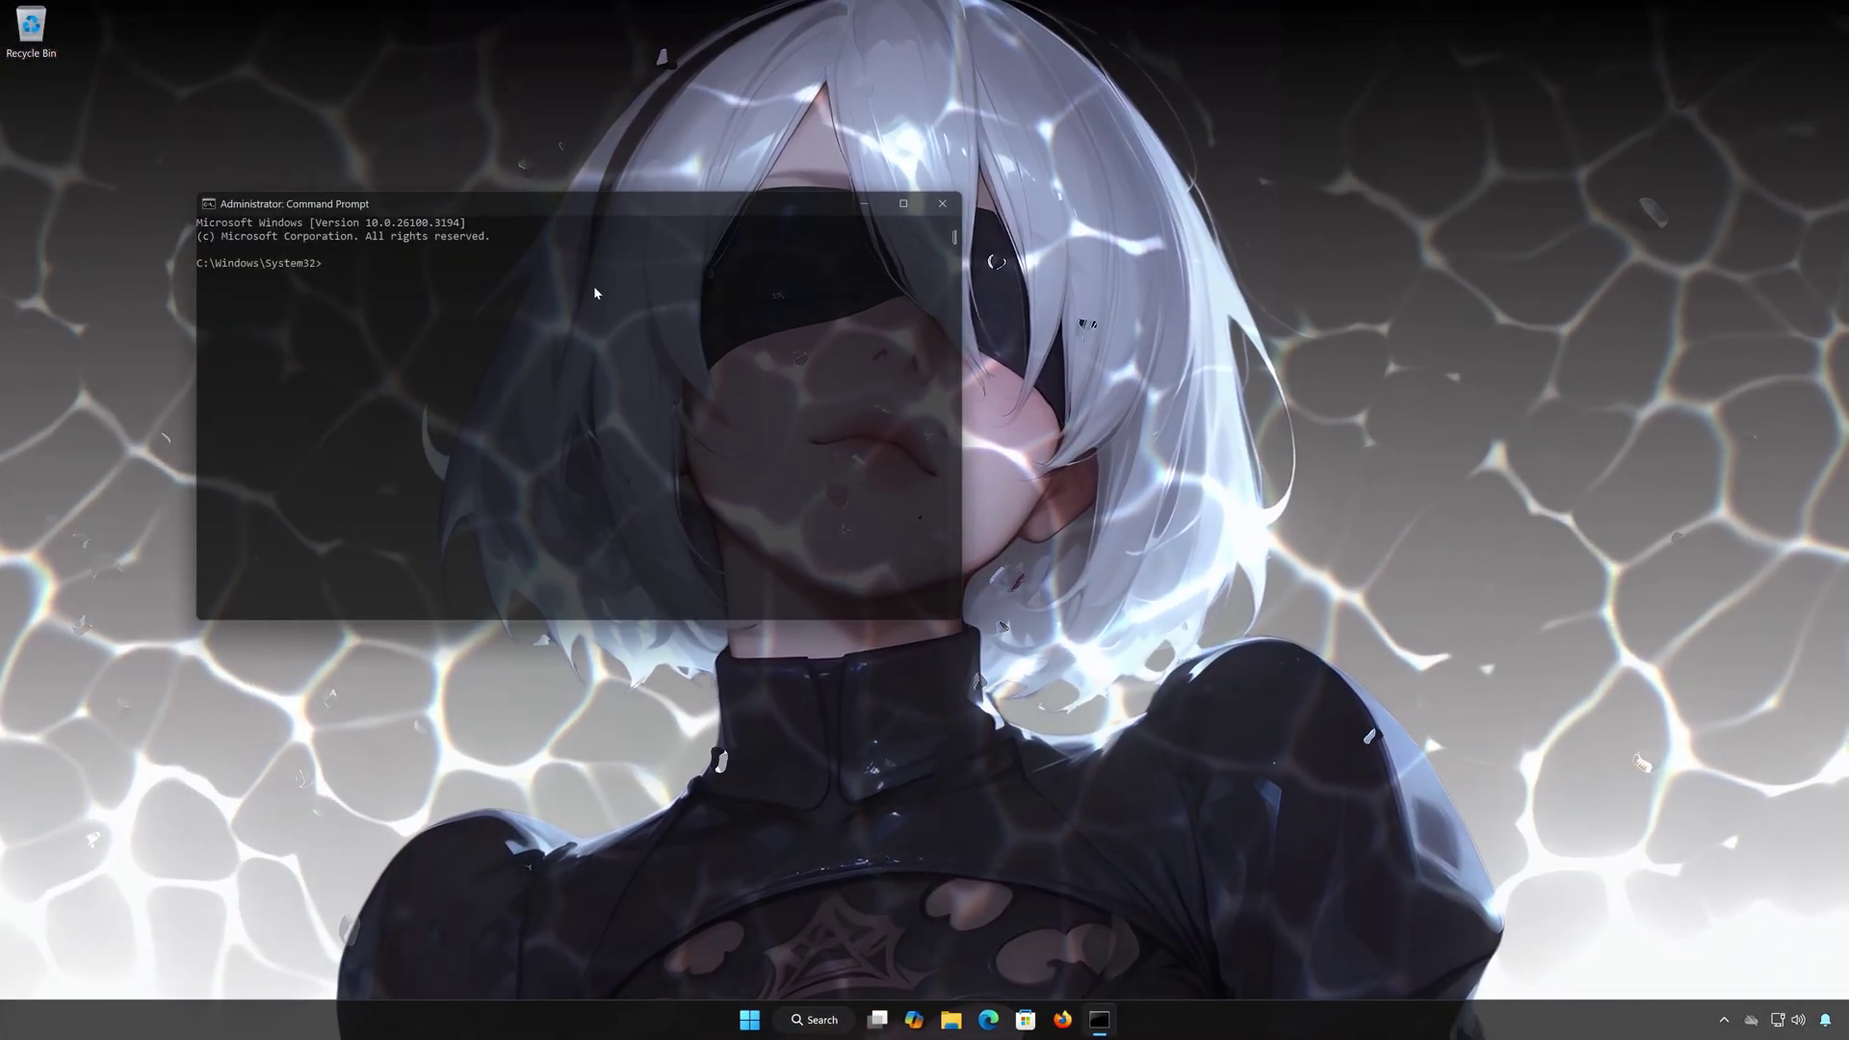
Step: Run sfc /scannow to repair corrupt system files, then exit Command Prompt
{"action": "left_click_drag", "start_coordinate": [633, 212], "coordinate": [945, 273]}
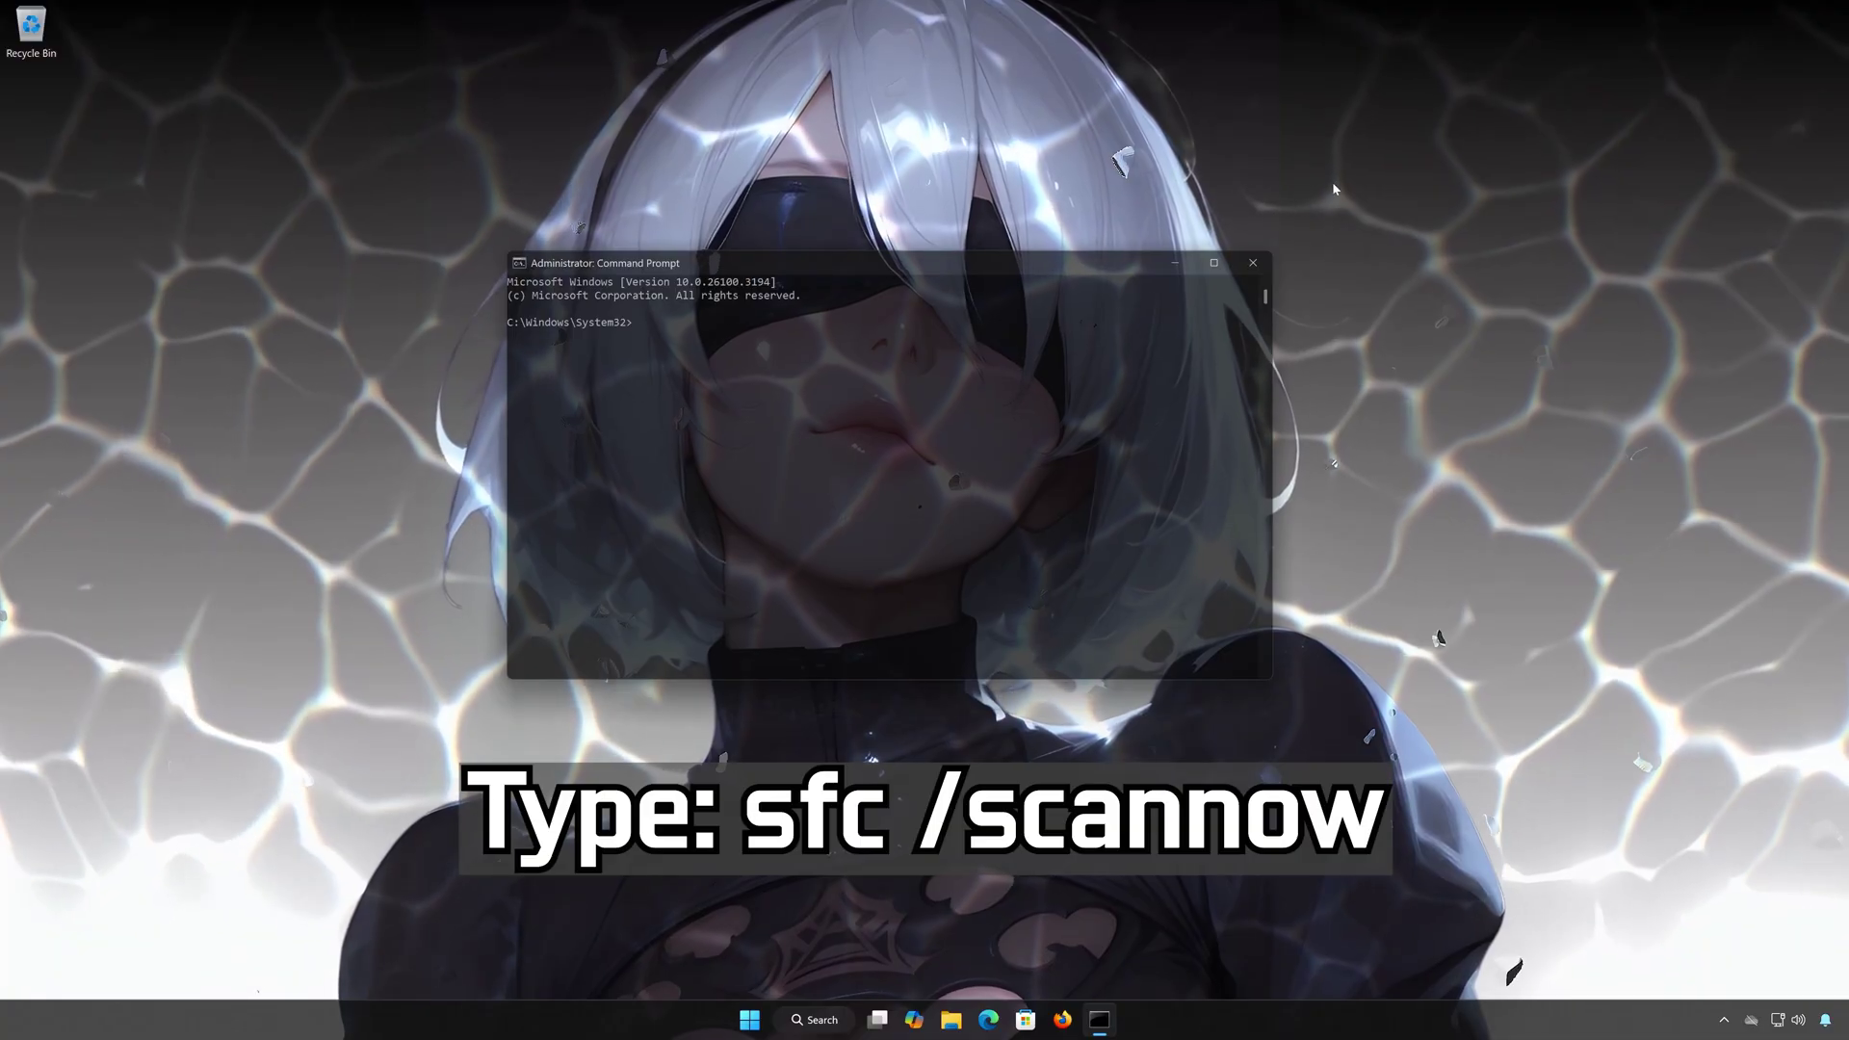
{"action": "type", "text": "sfc"}
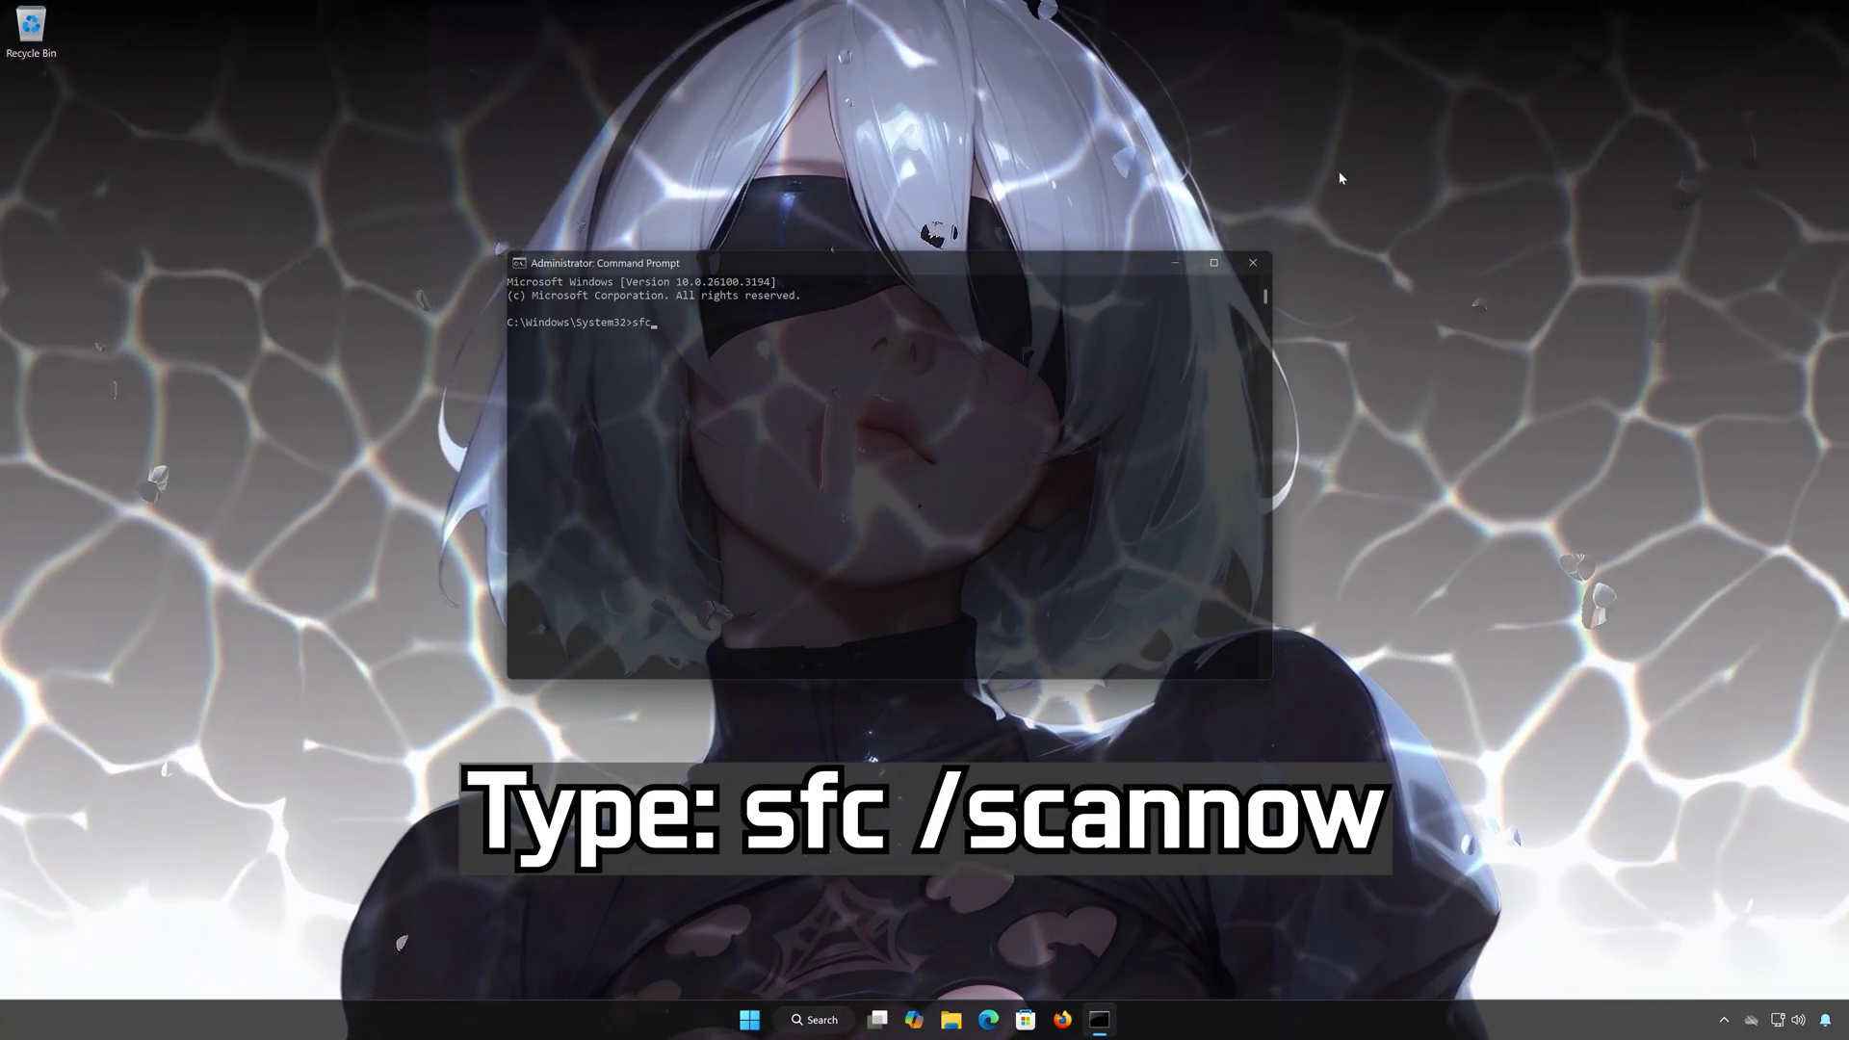
{"action": "type", "text": " /sc"}
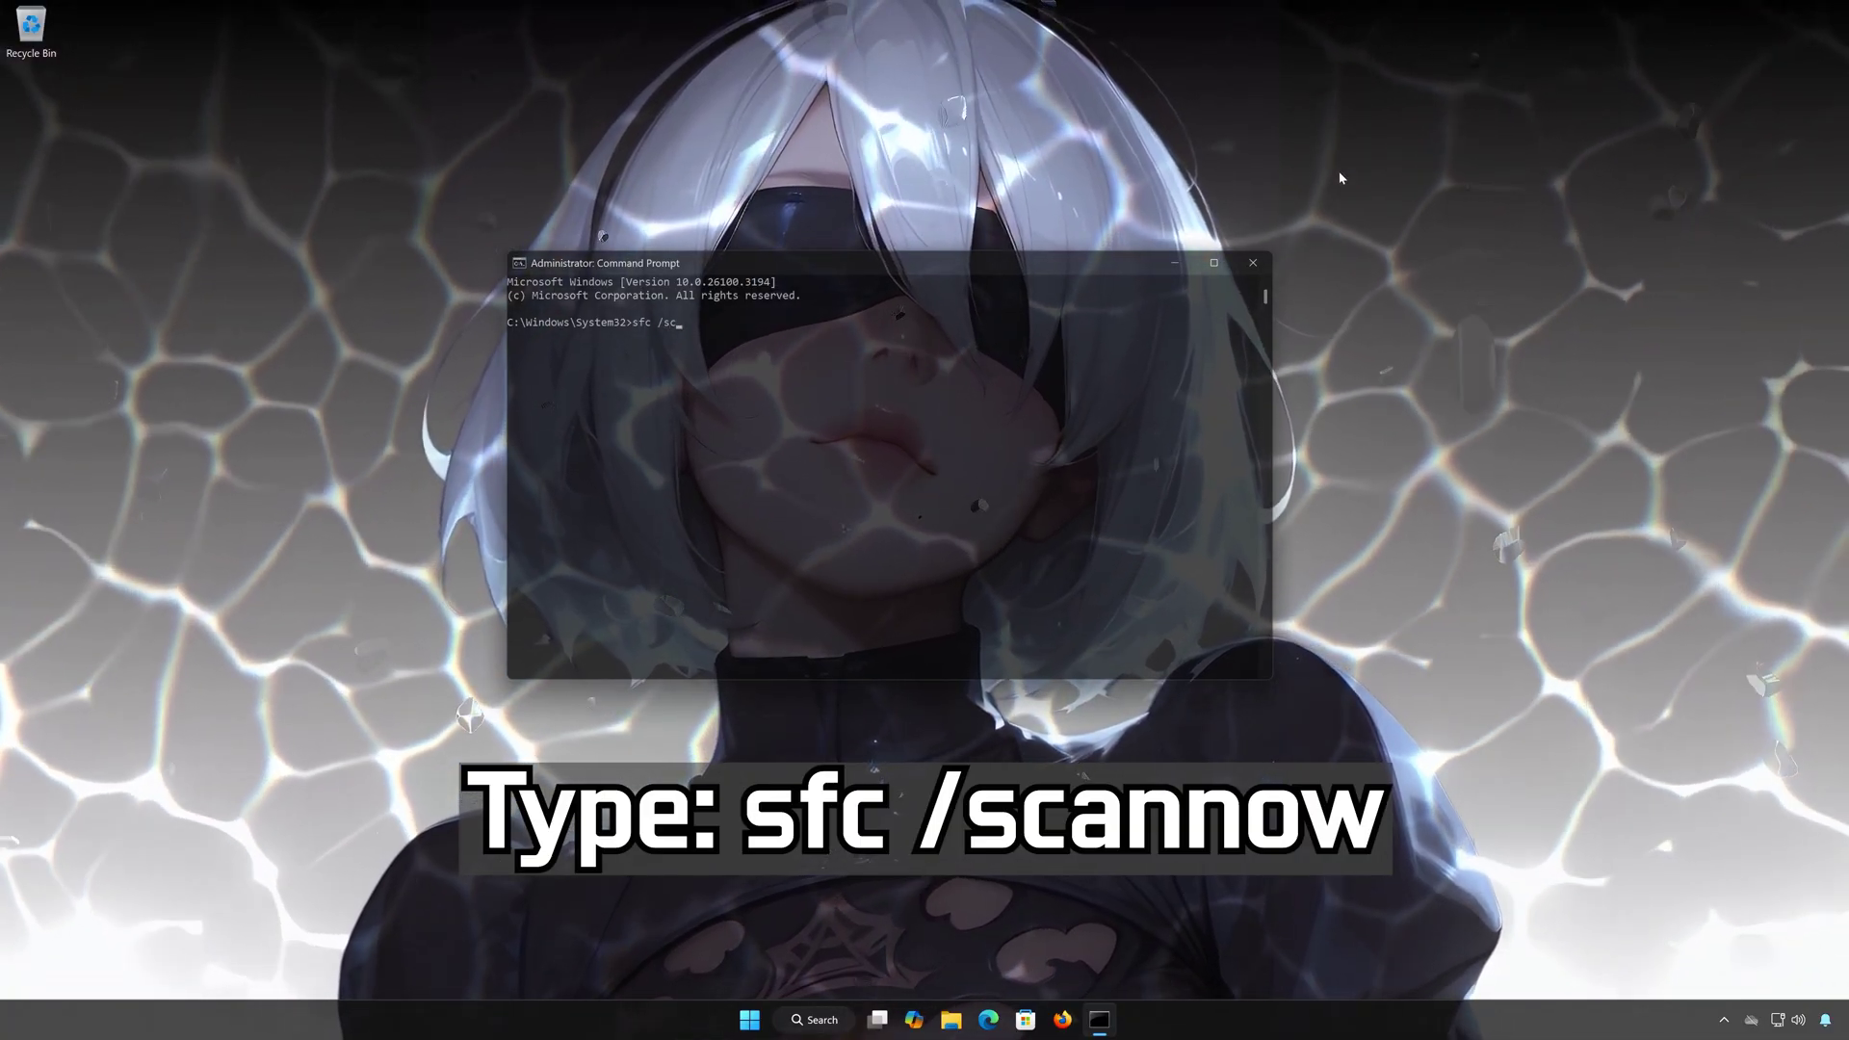
{"action": "type", "text": "annow"}
{"action": "key", "text": "Return"}
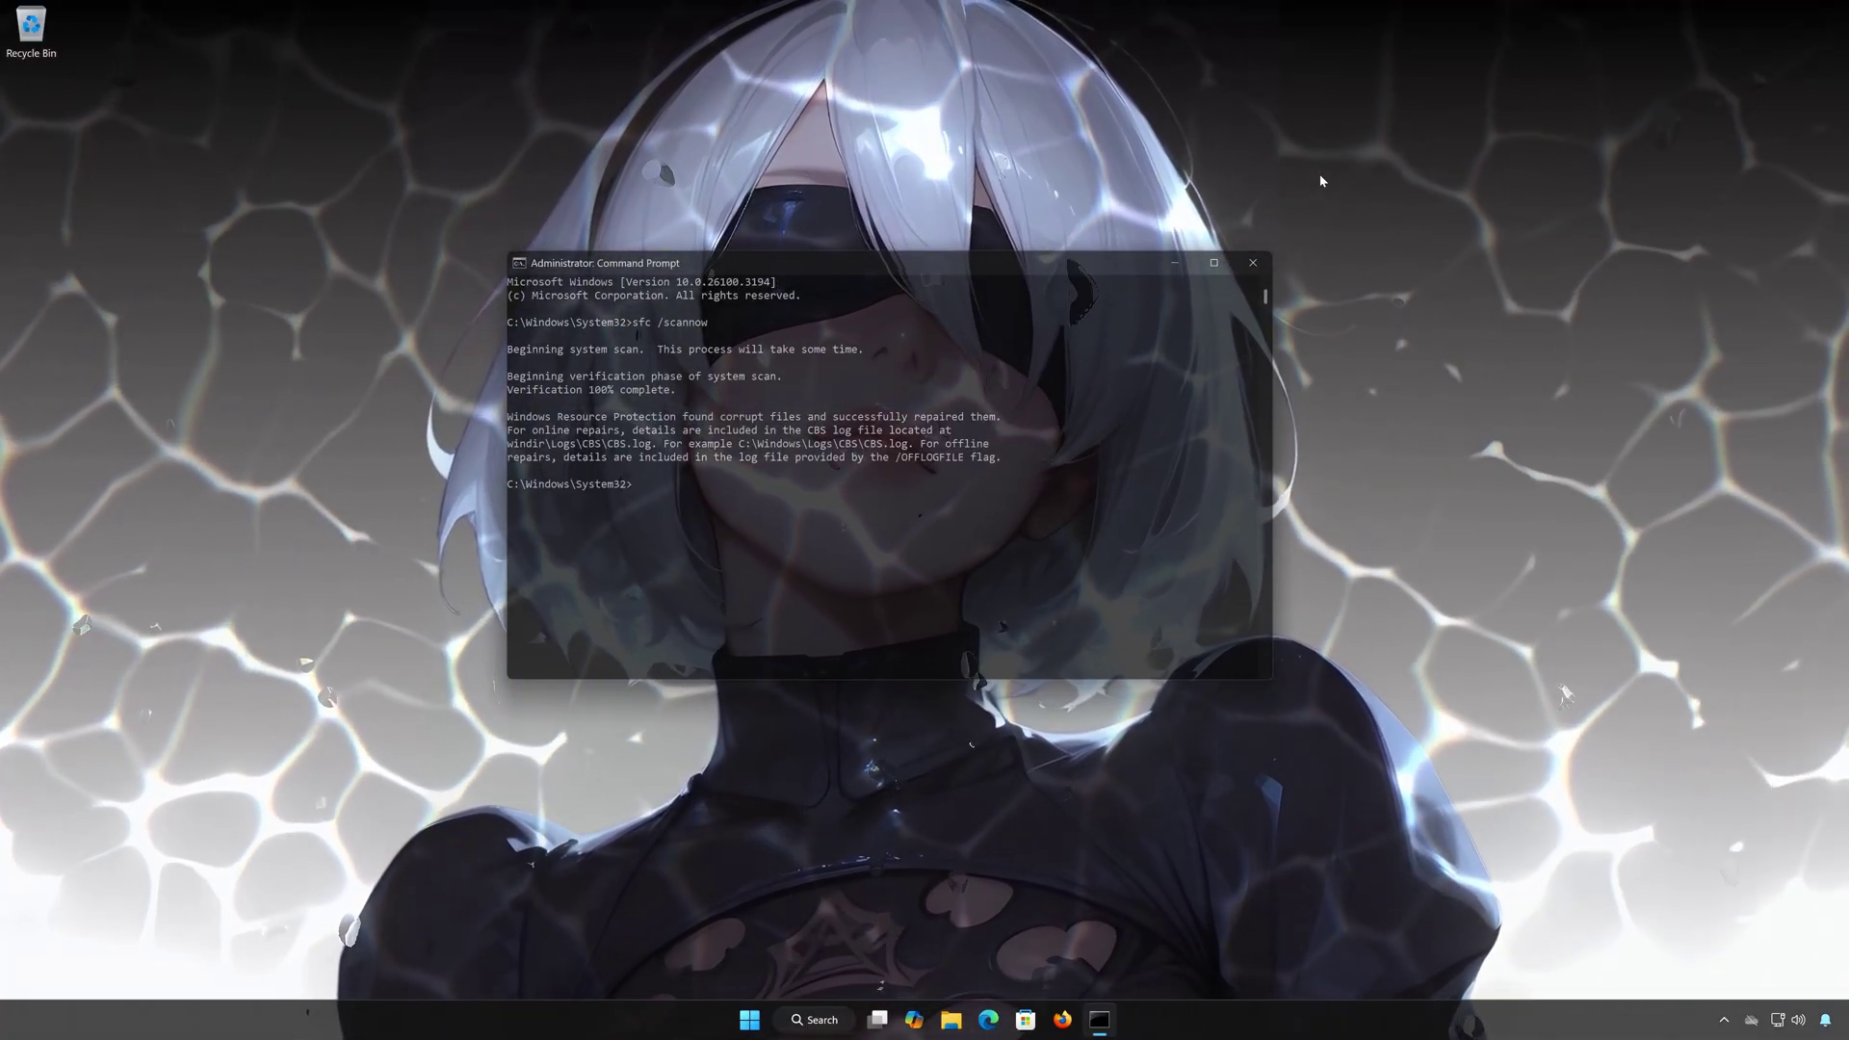
{"action": "type", "text": "exit"}
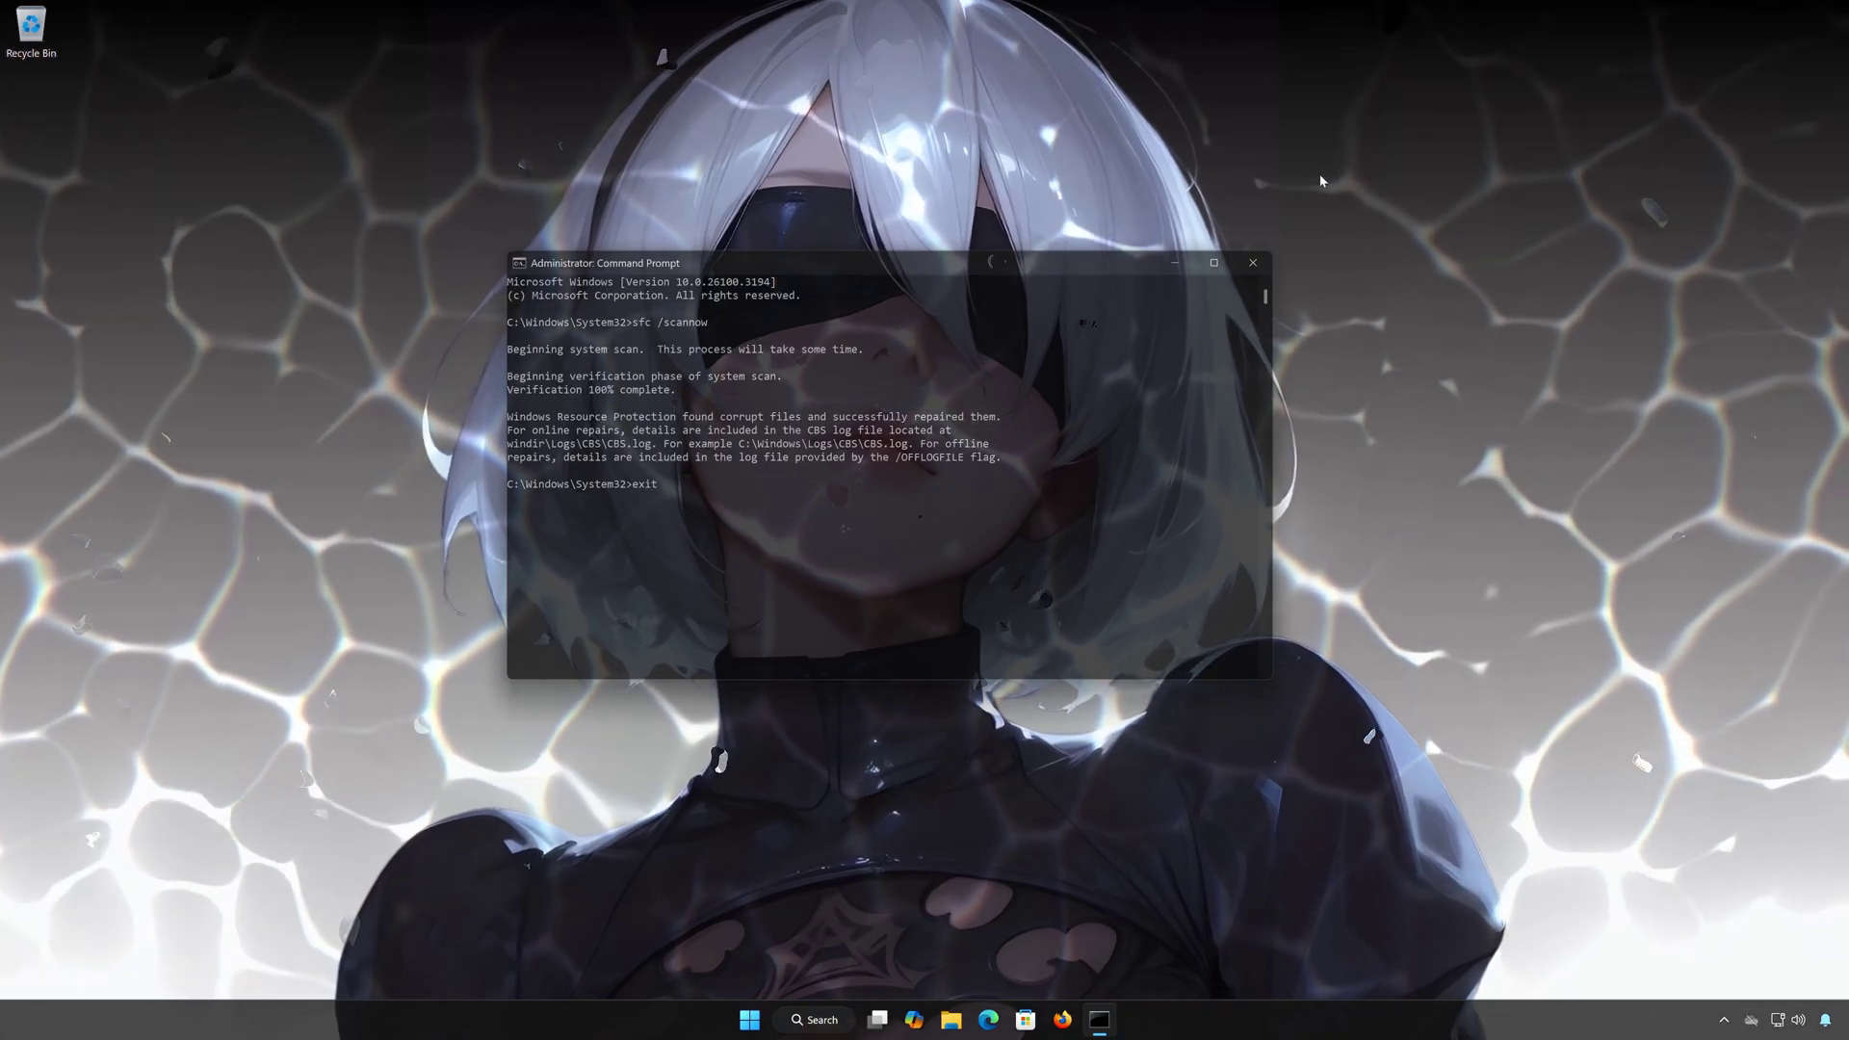
{"action": "key", "text": "Return"}
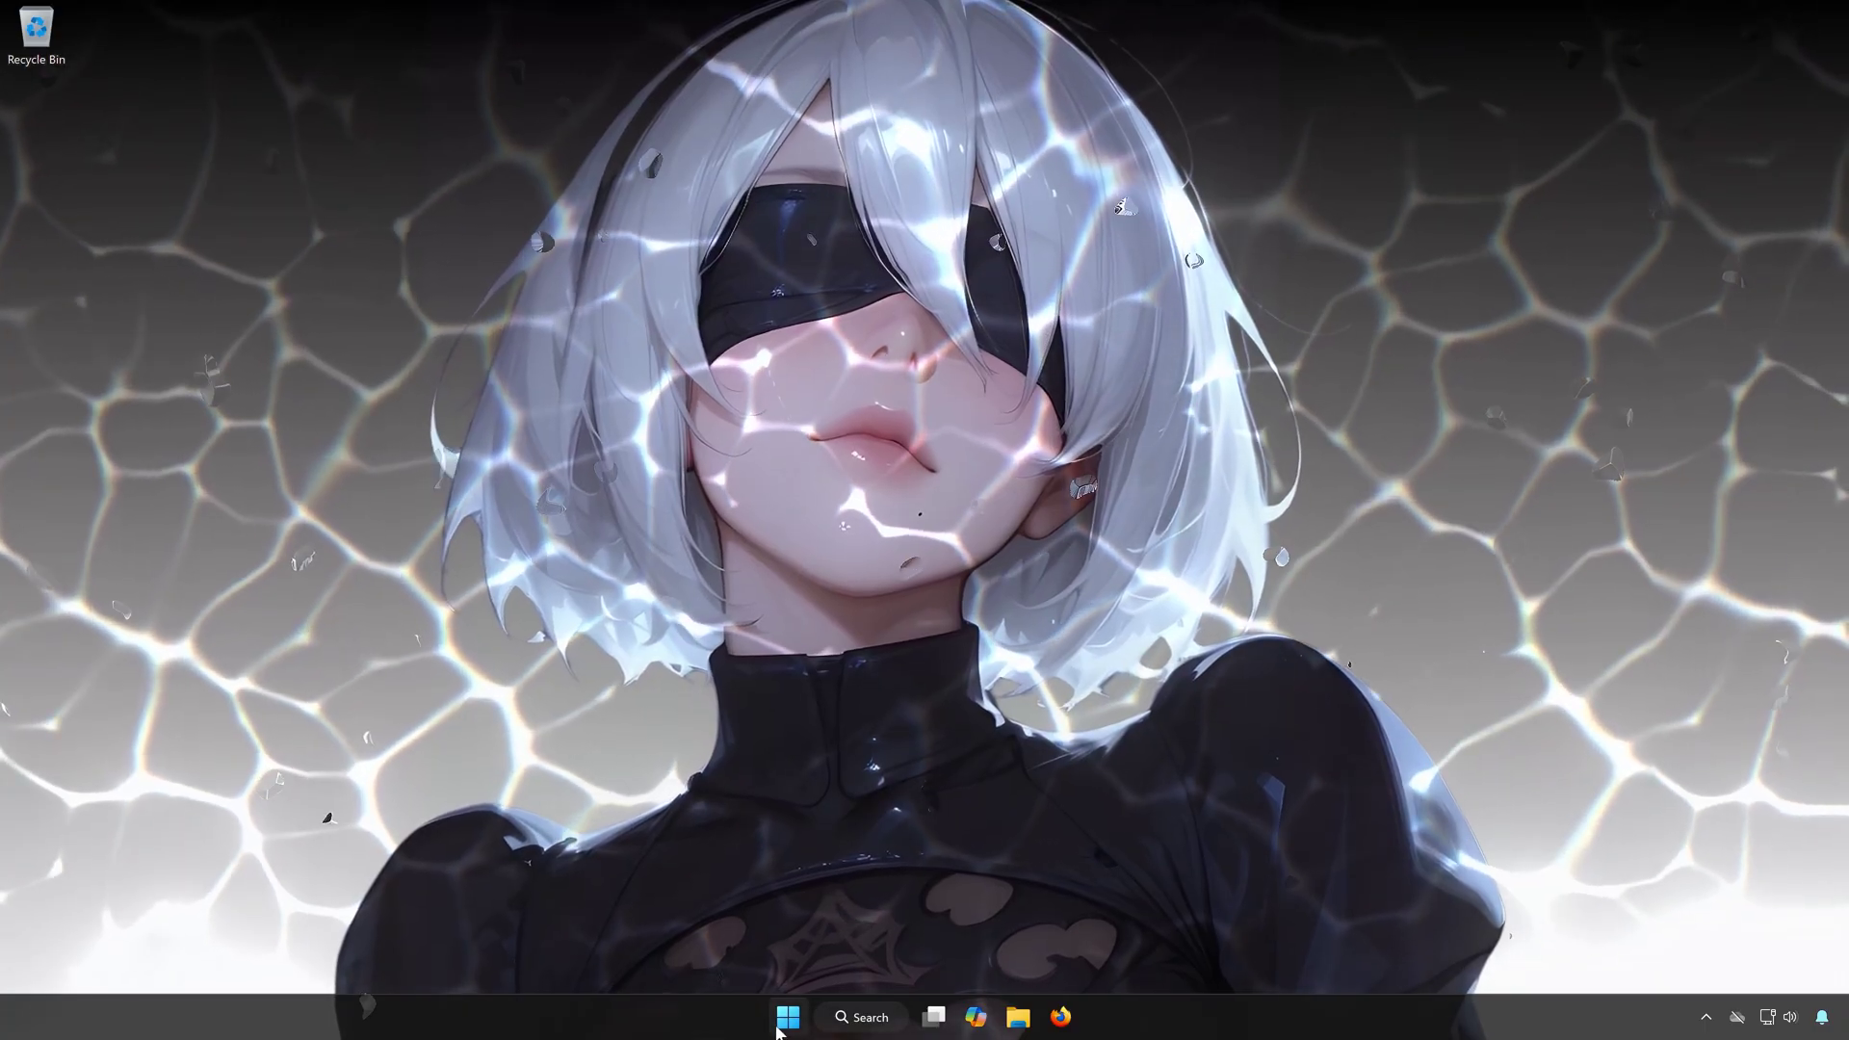
Step: Open another Command Prompt as administrator from the 'cmd' Start search, approving UAC
{"action": "left_click", "coordinate": [780, 1020]}
{"action": "type", "text": "cmd"}
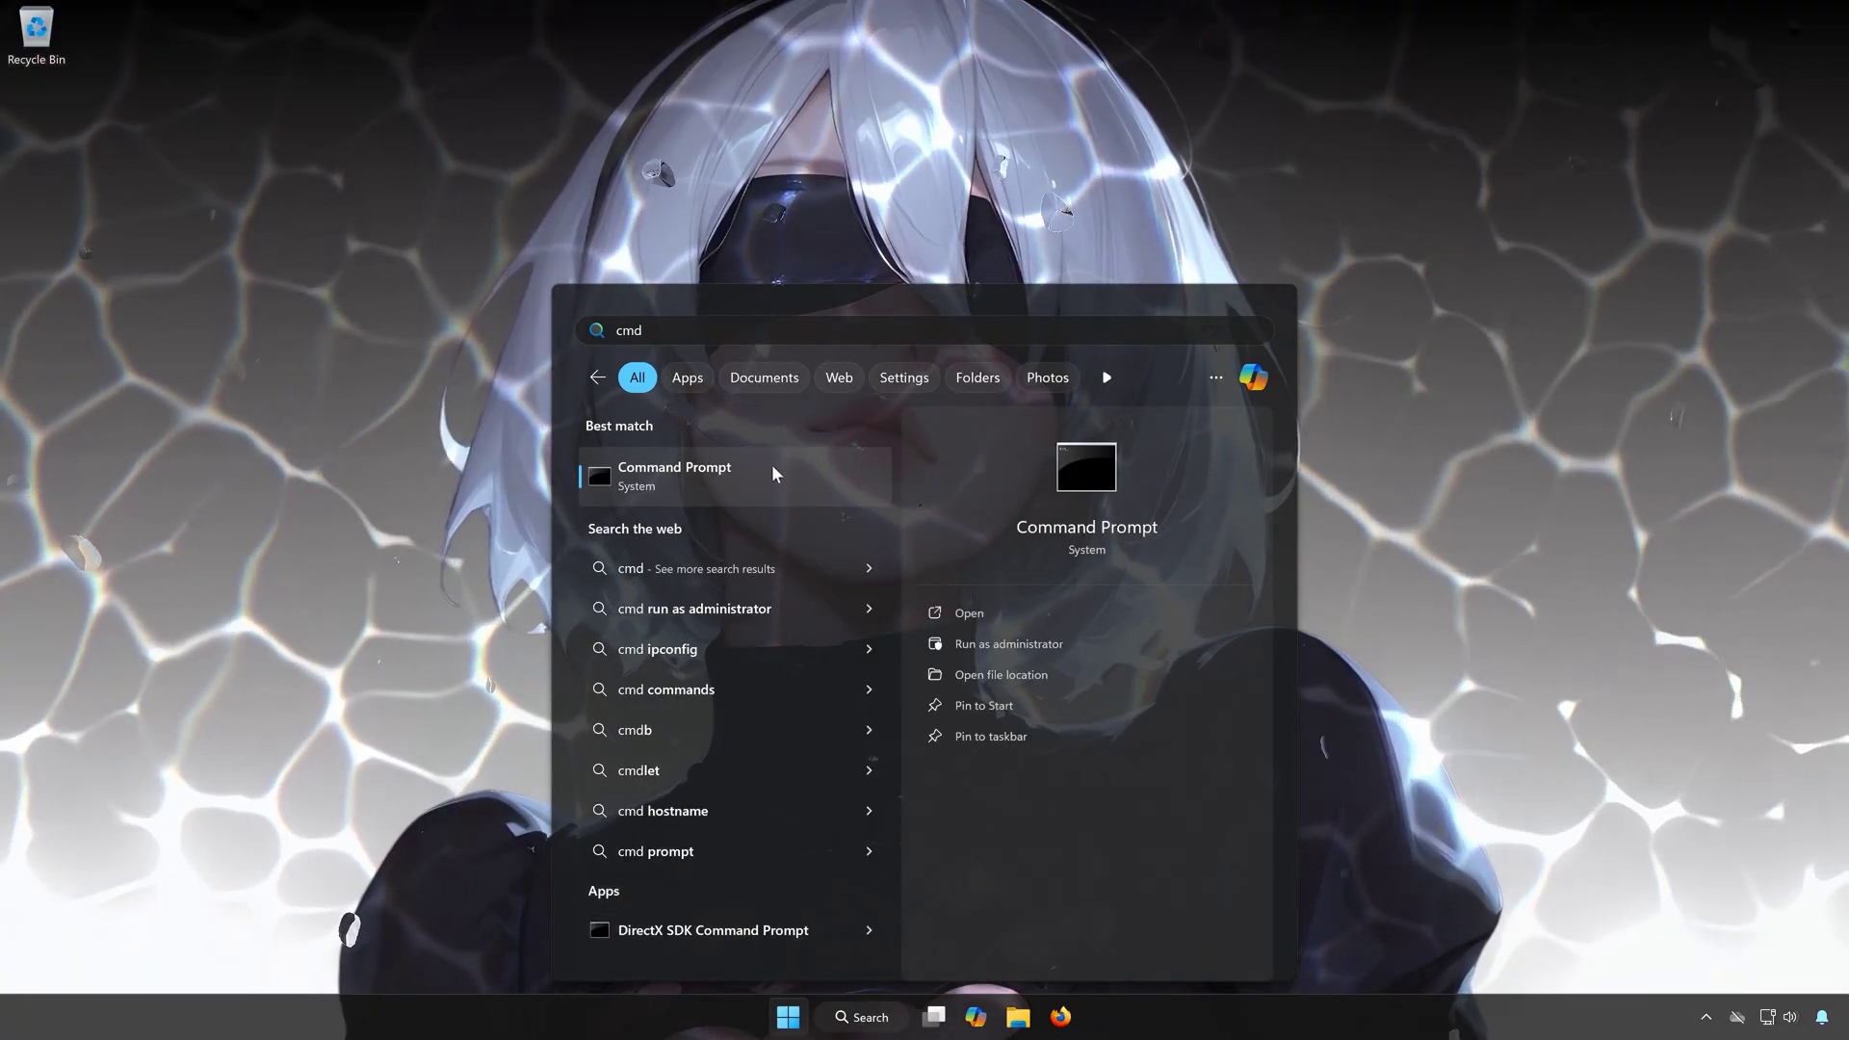
{"action": "right_click", "coordinate": [774, 471]}
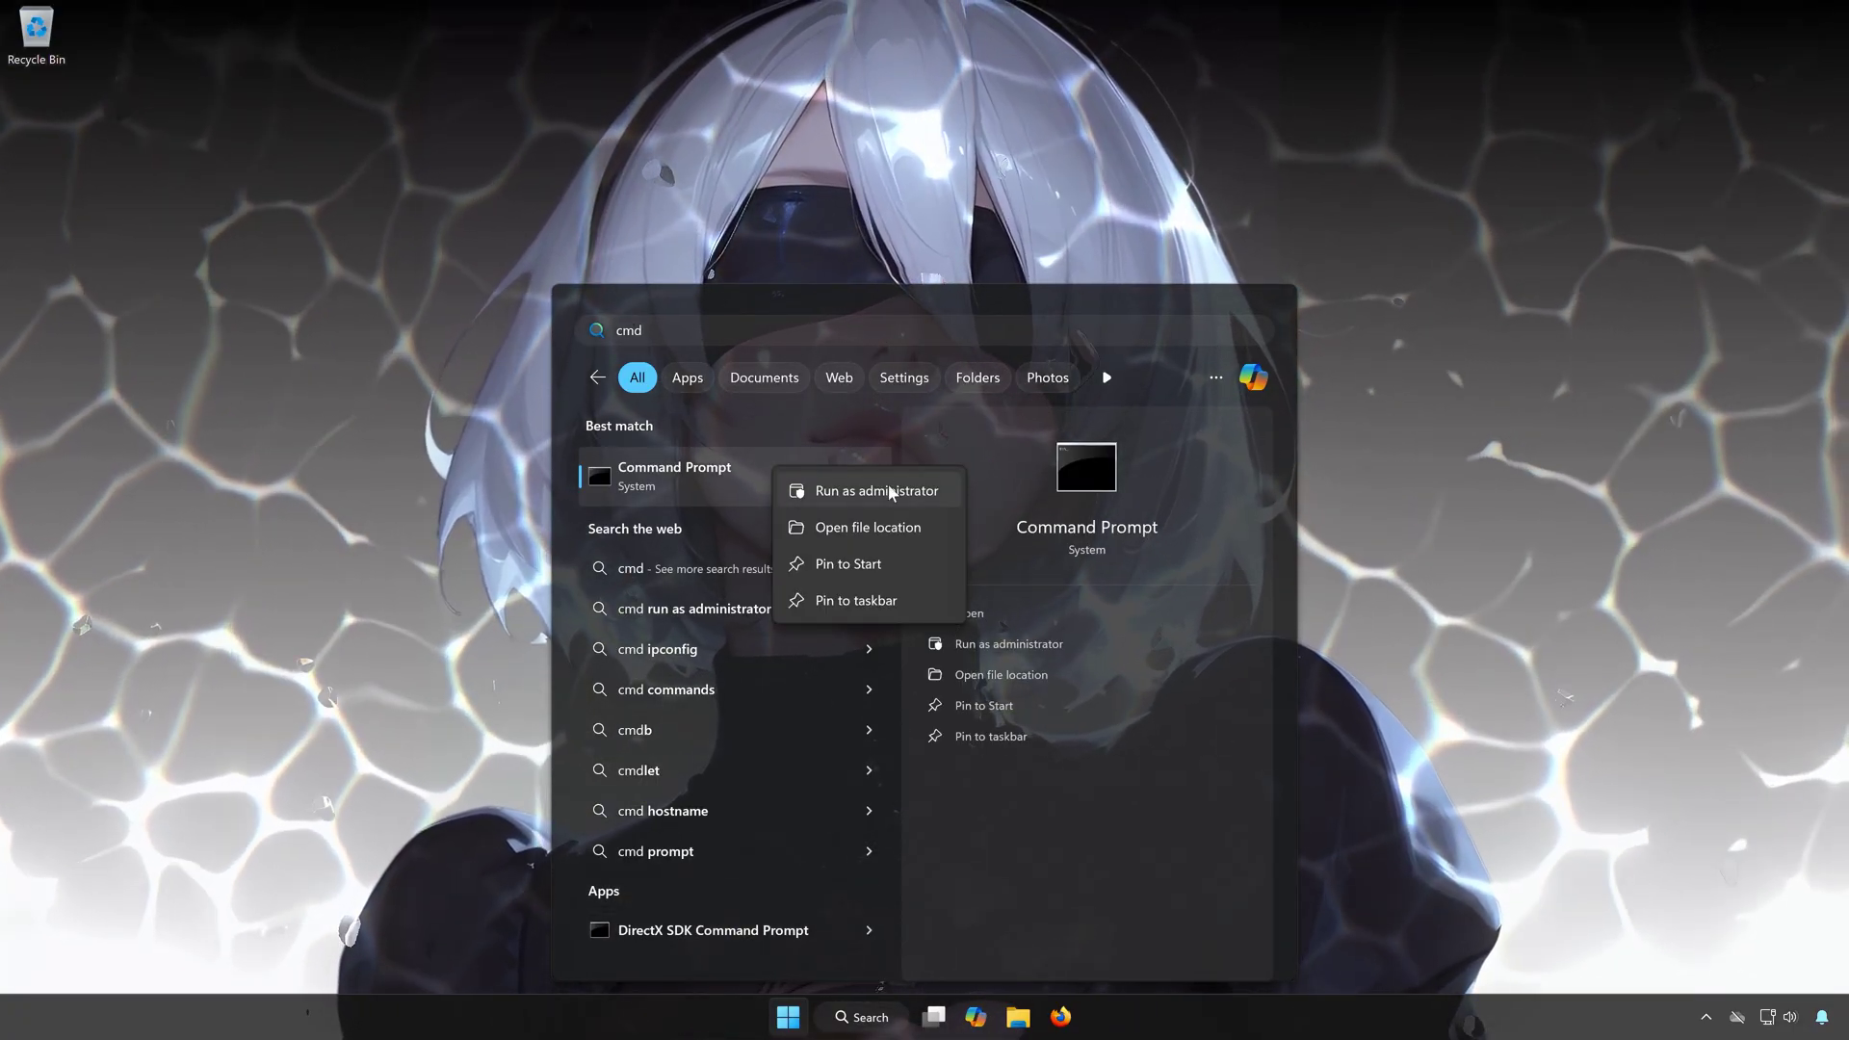
{"action": "left_click", "coordinate": [890, 493]}
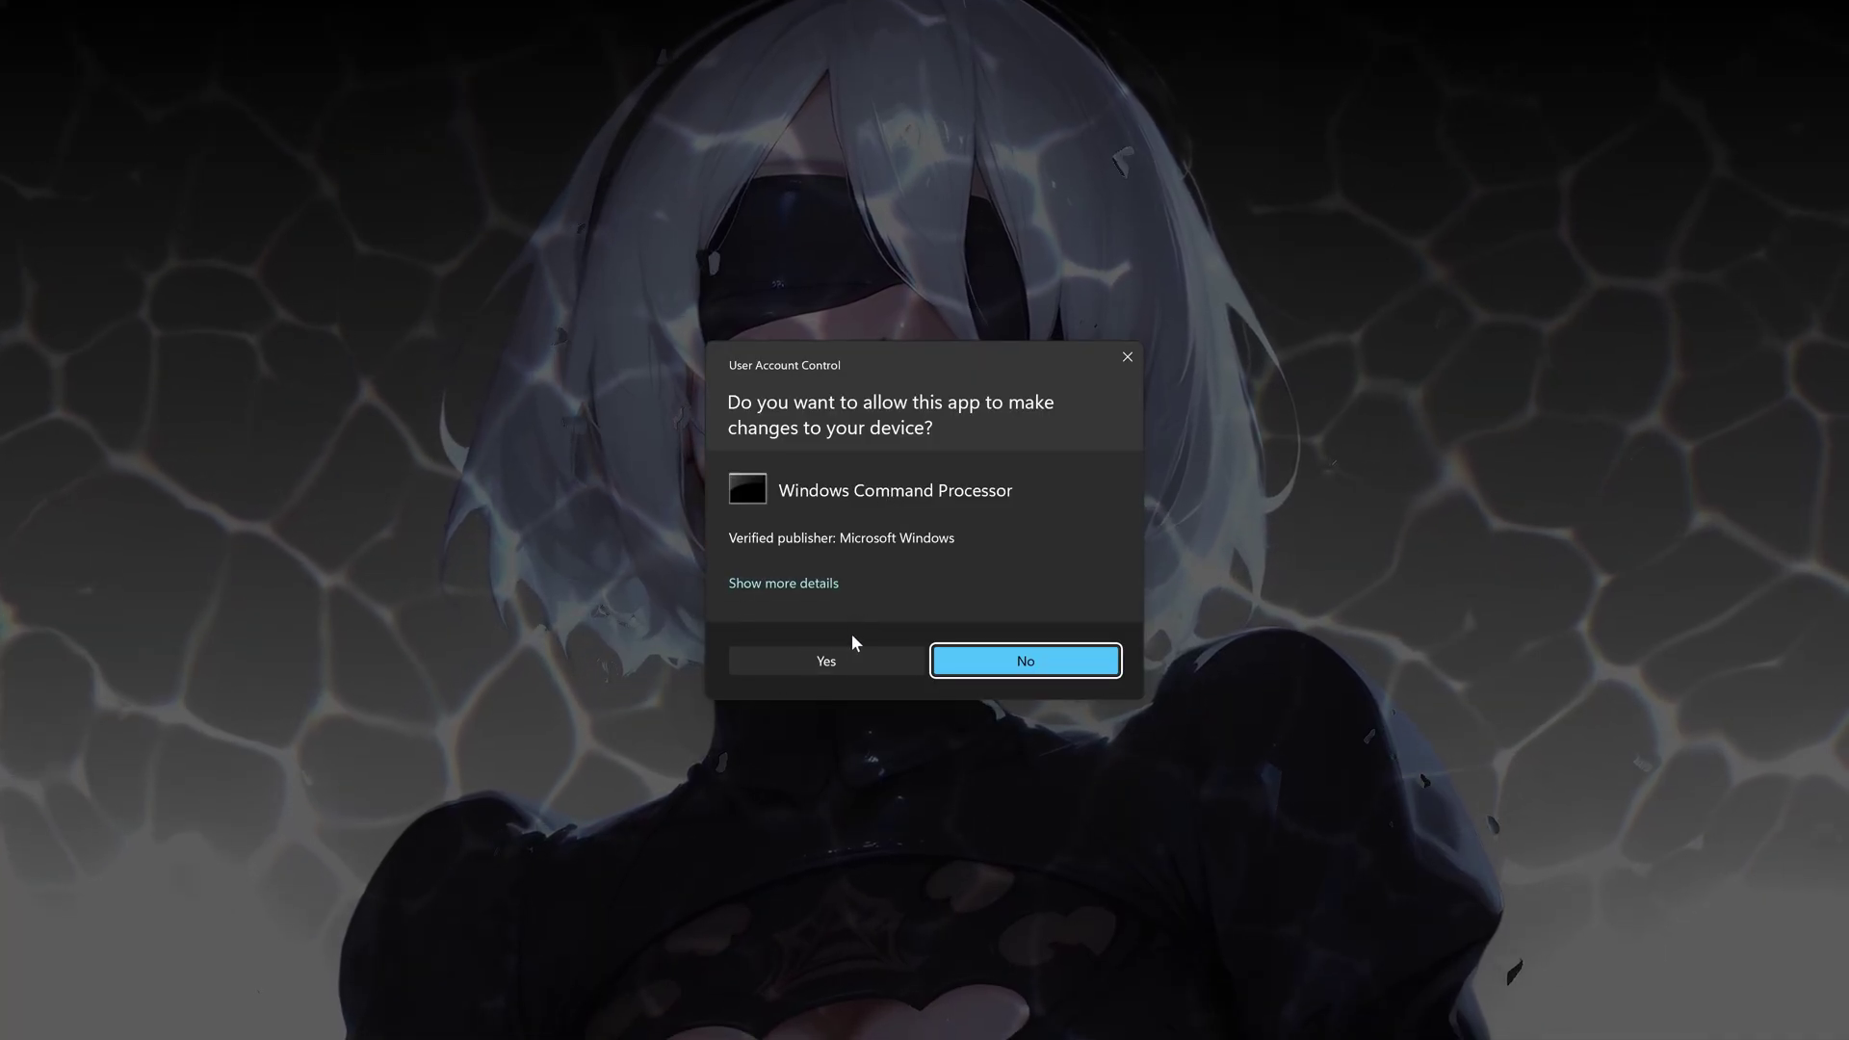
{"action": "left_click", "coordinate": [859, 653]}
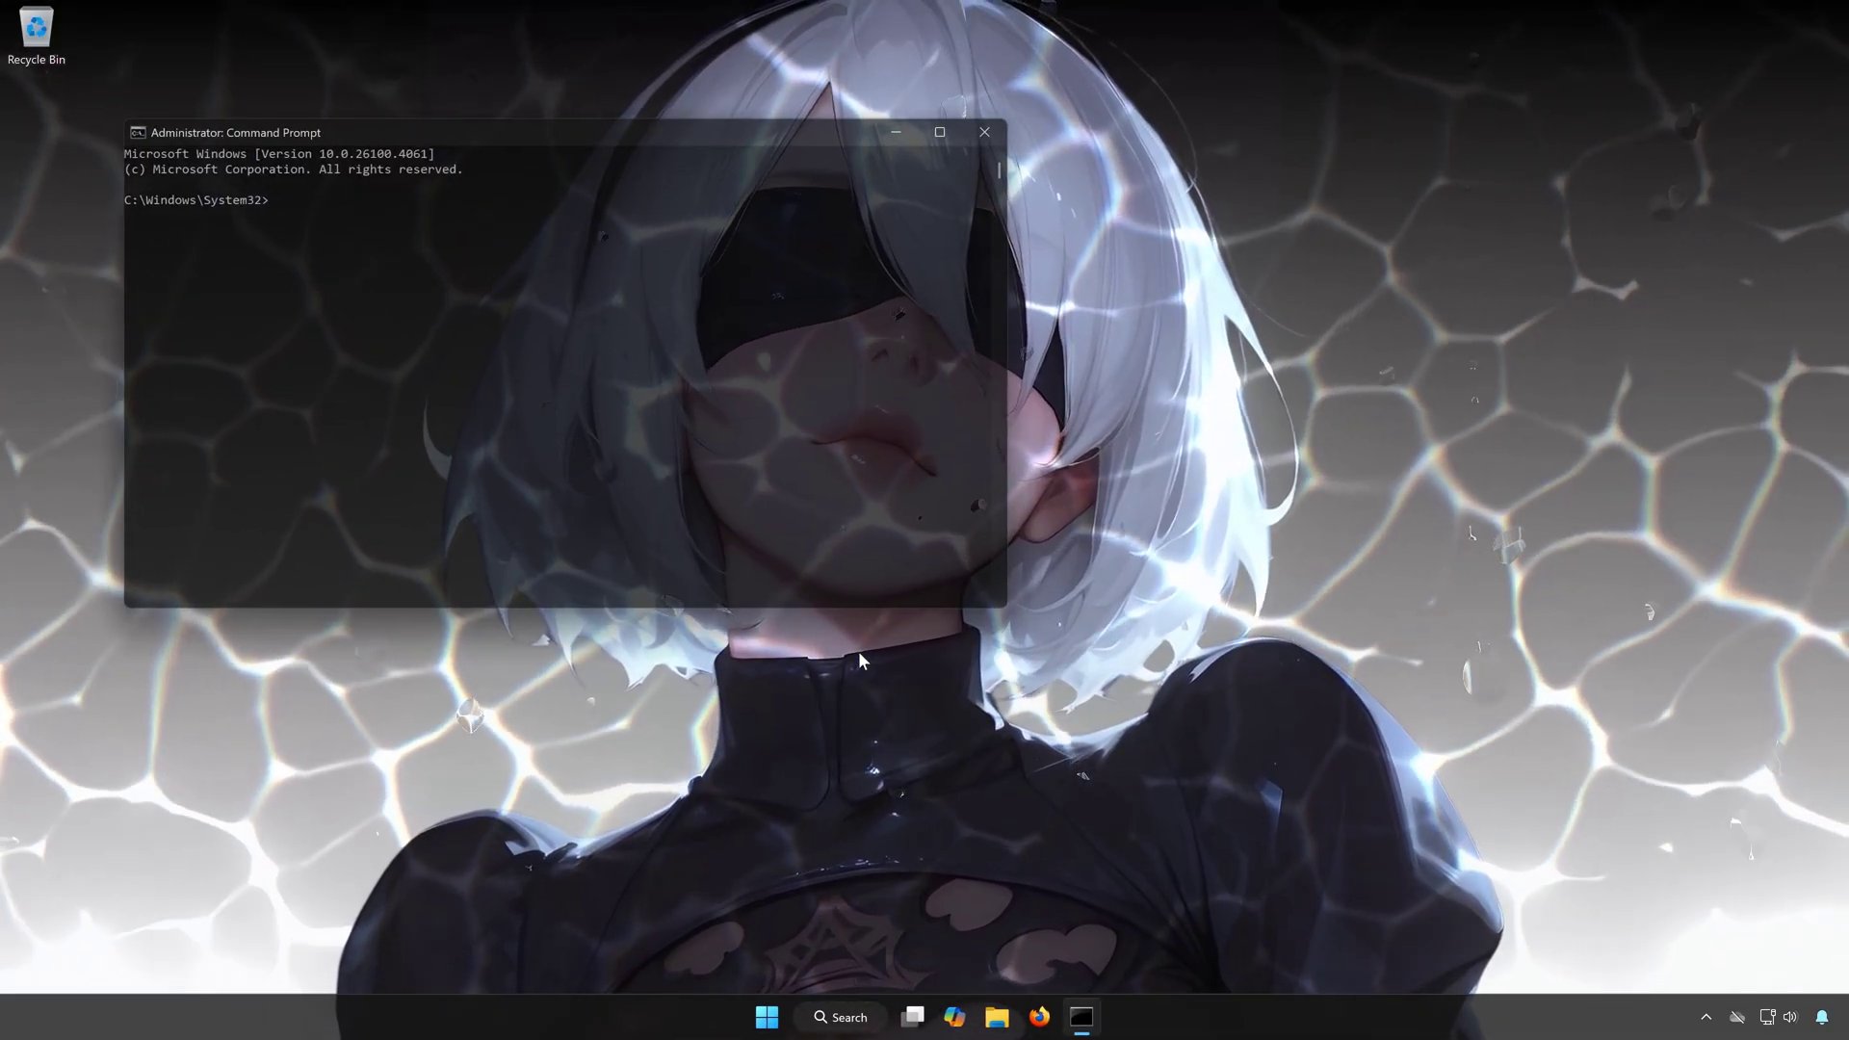
Step: Stop the wuauserv, bits and msiserver services with net stop commands
{"action": "left_click_drag", "start_coordinate": [639, 135], "coordinate": [966, 255]}
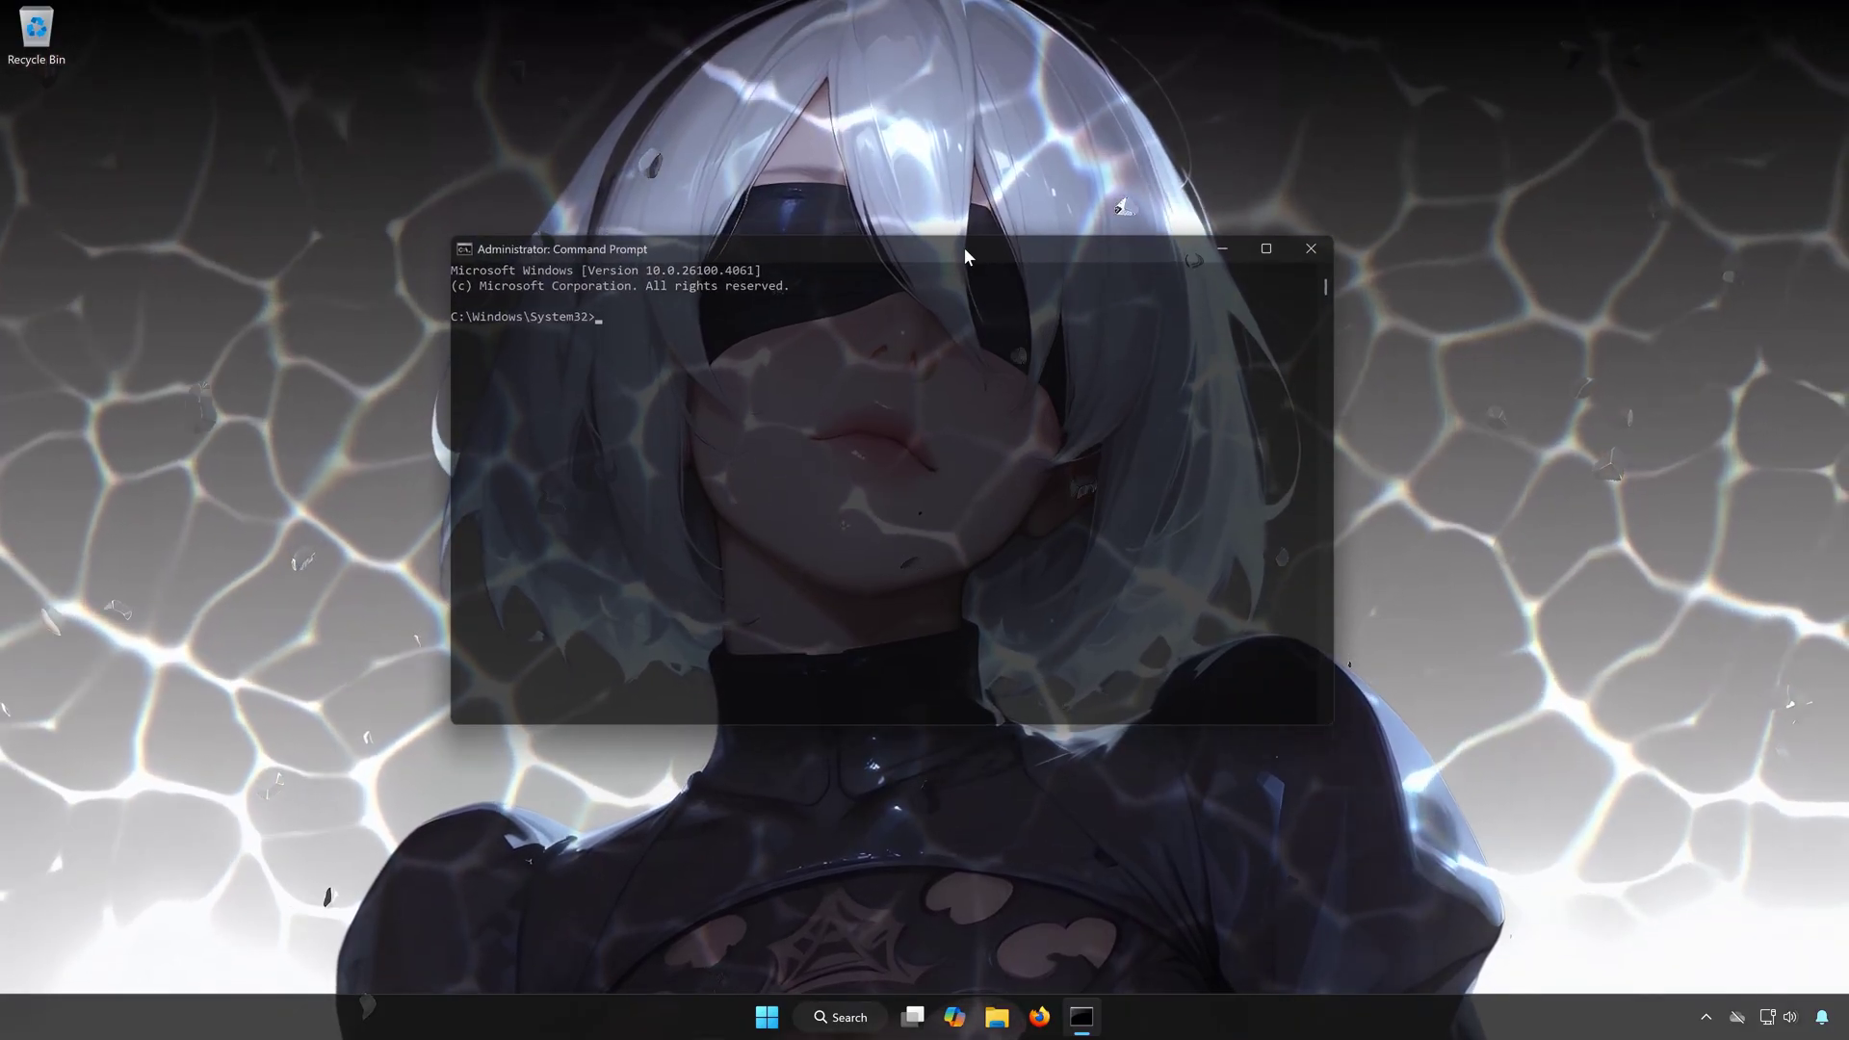
{"action": "type", "text": "net s"}
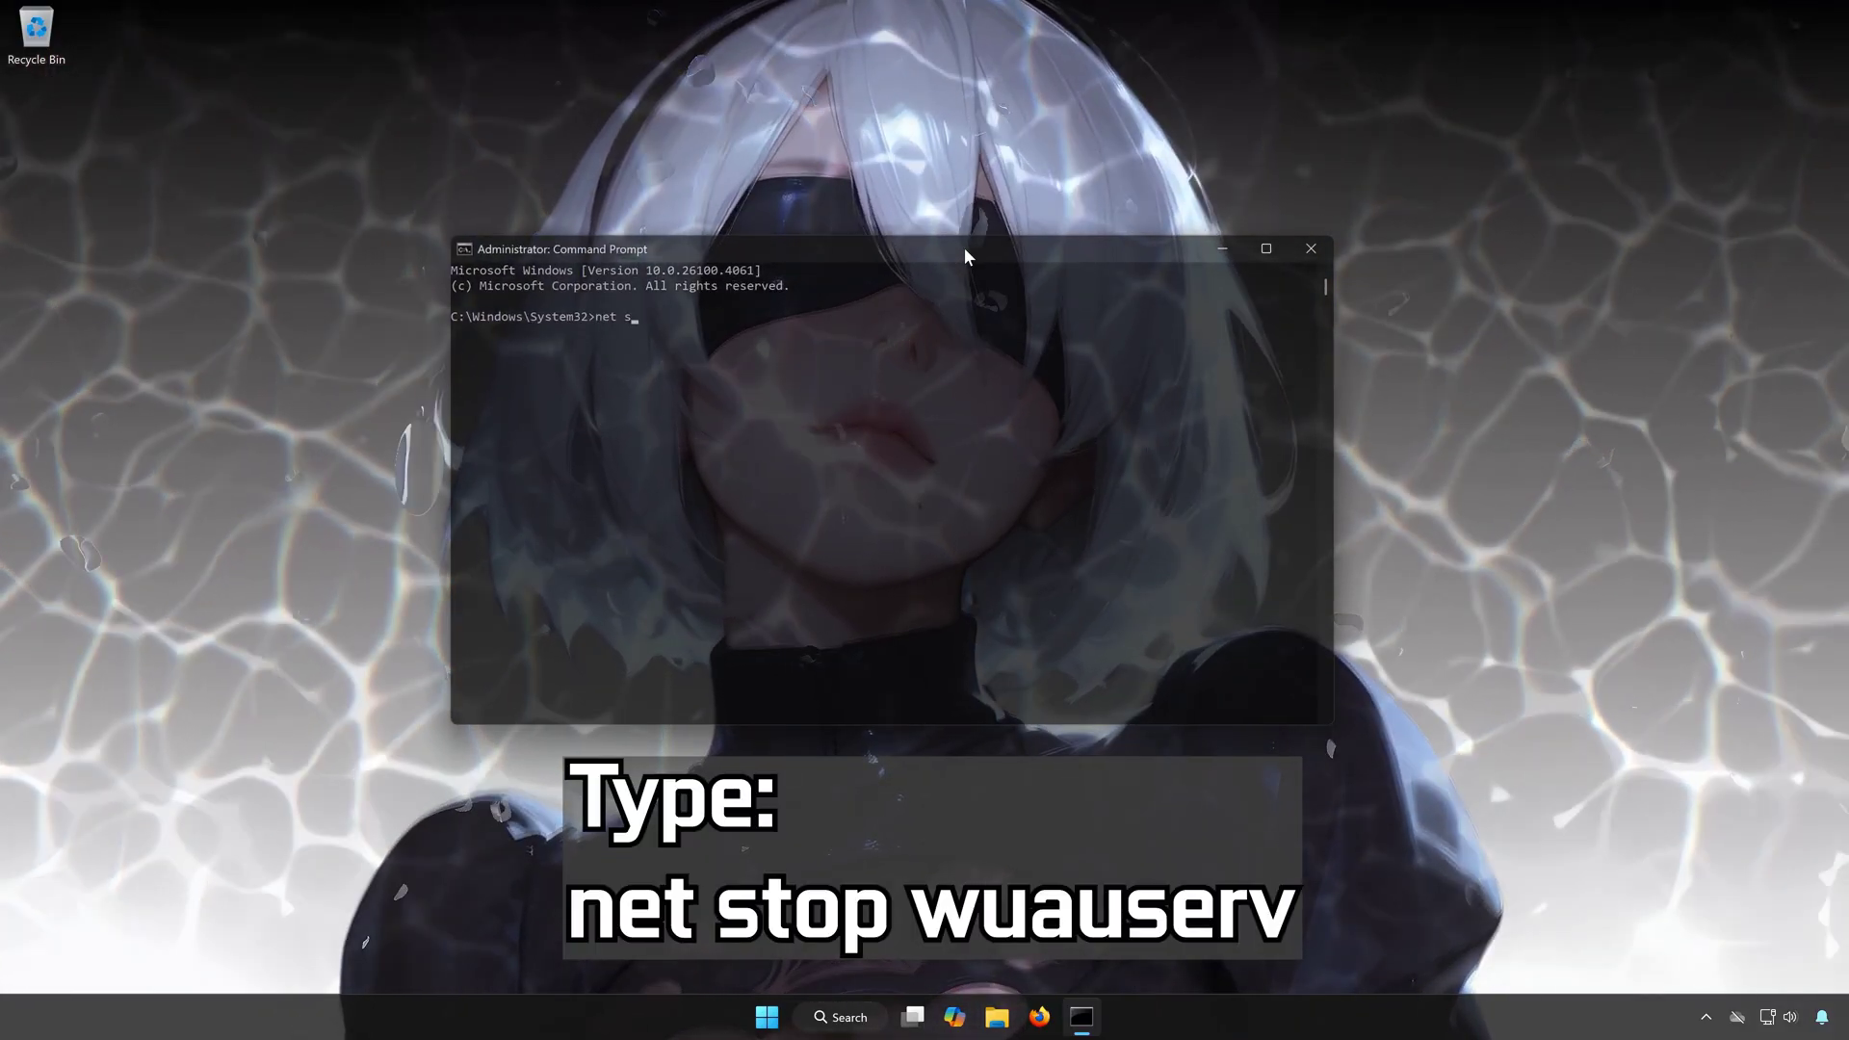
{"action": "type", "text": "top w"}
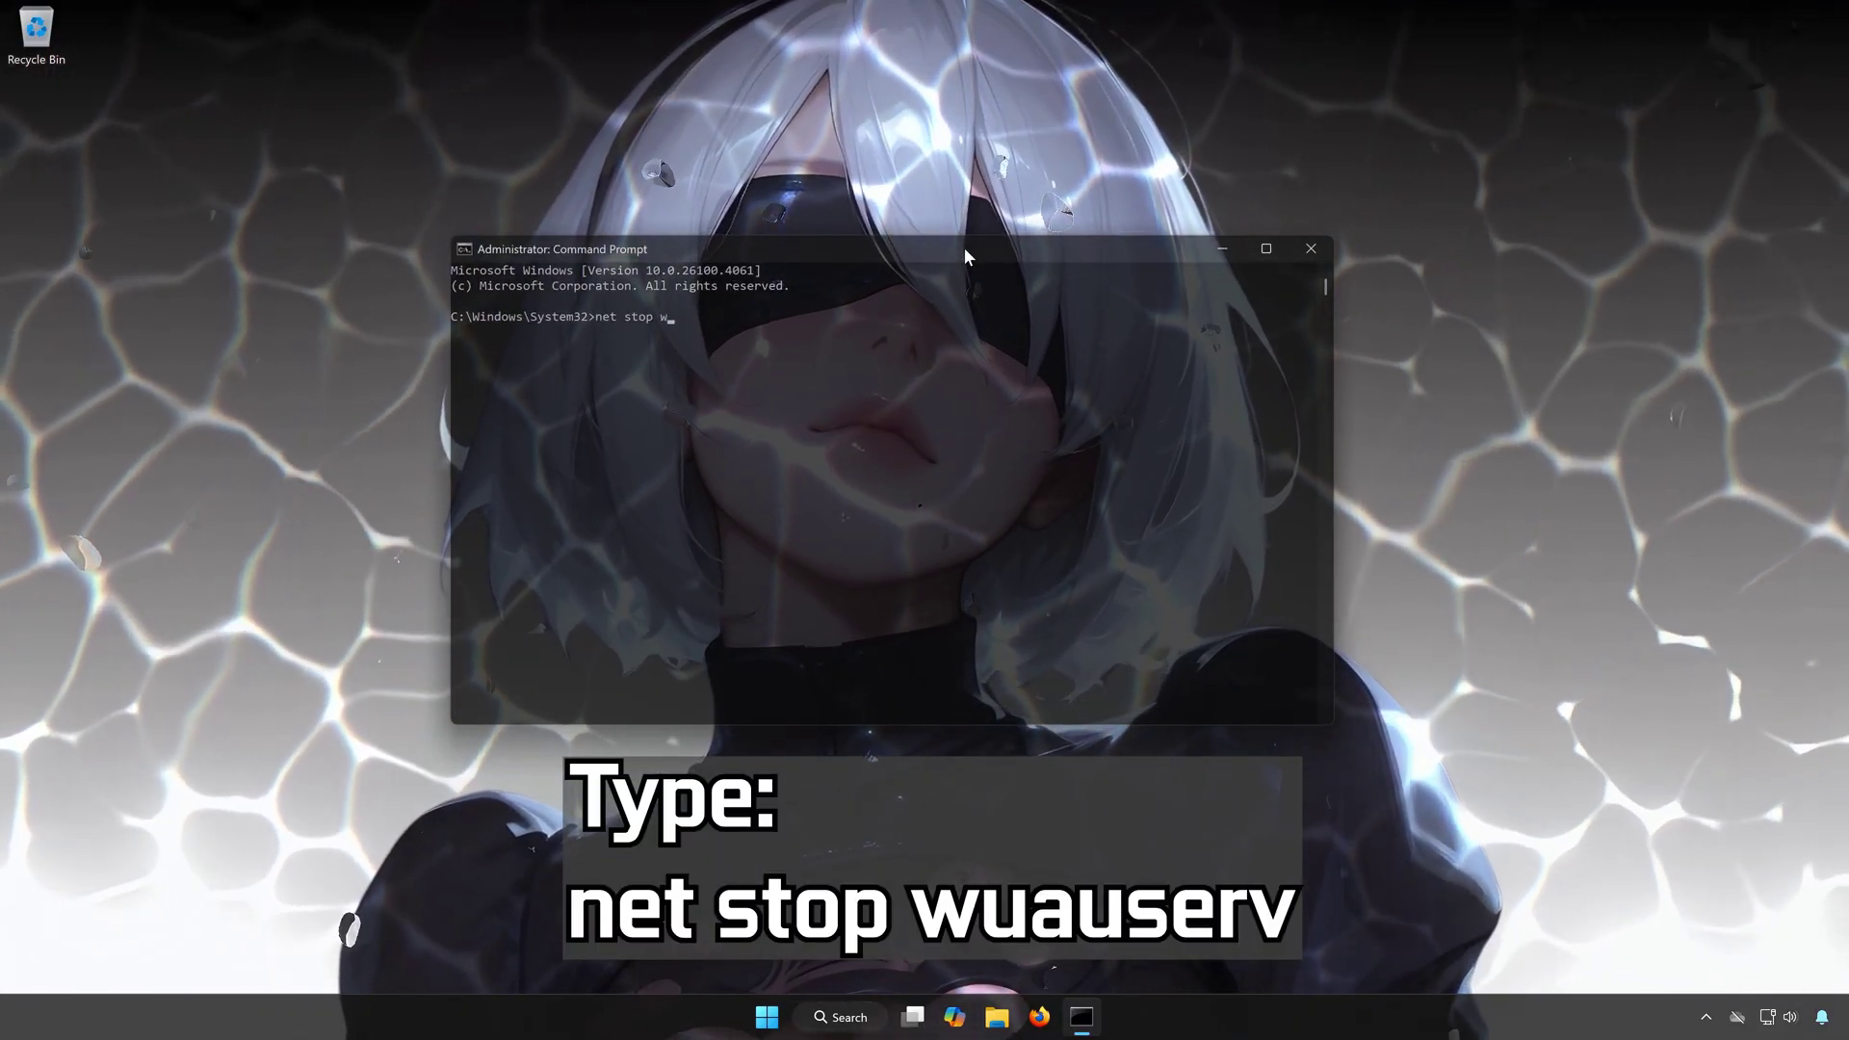
{"action": "type", "text": "uau"}
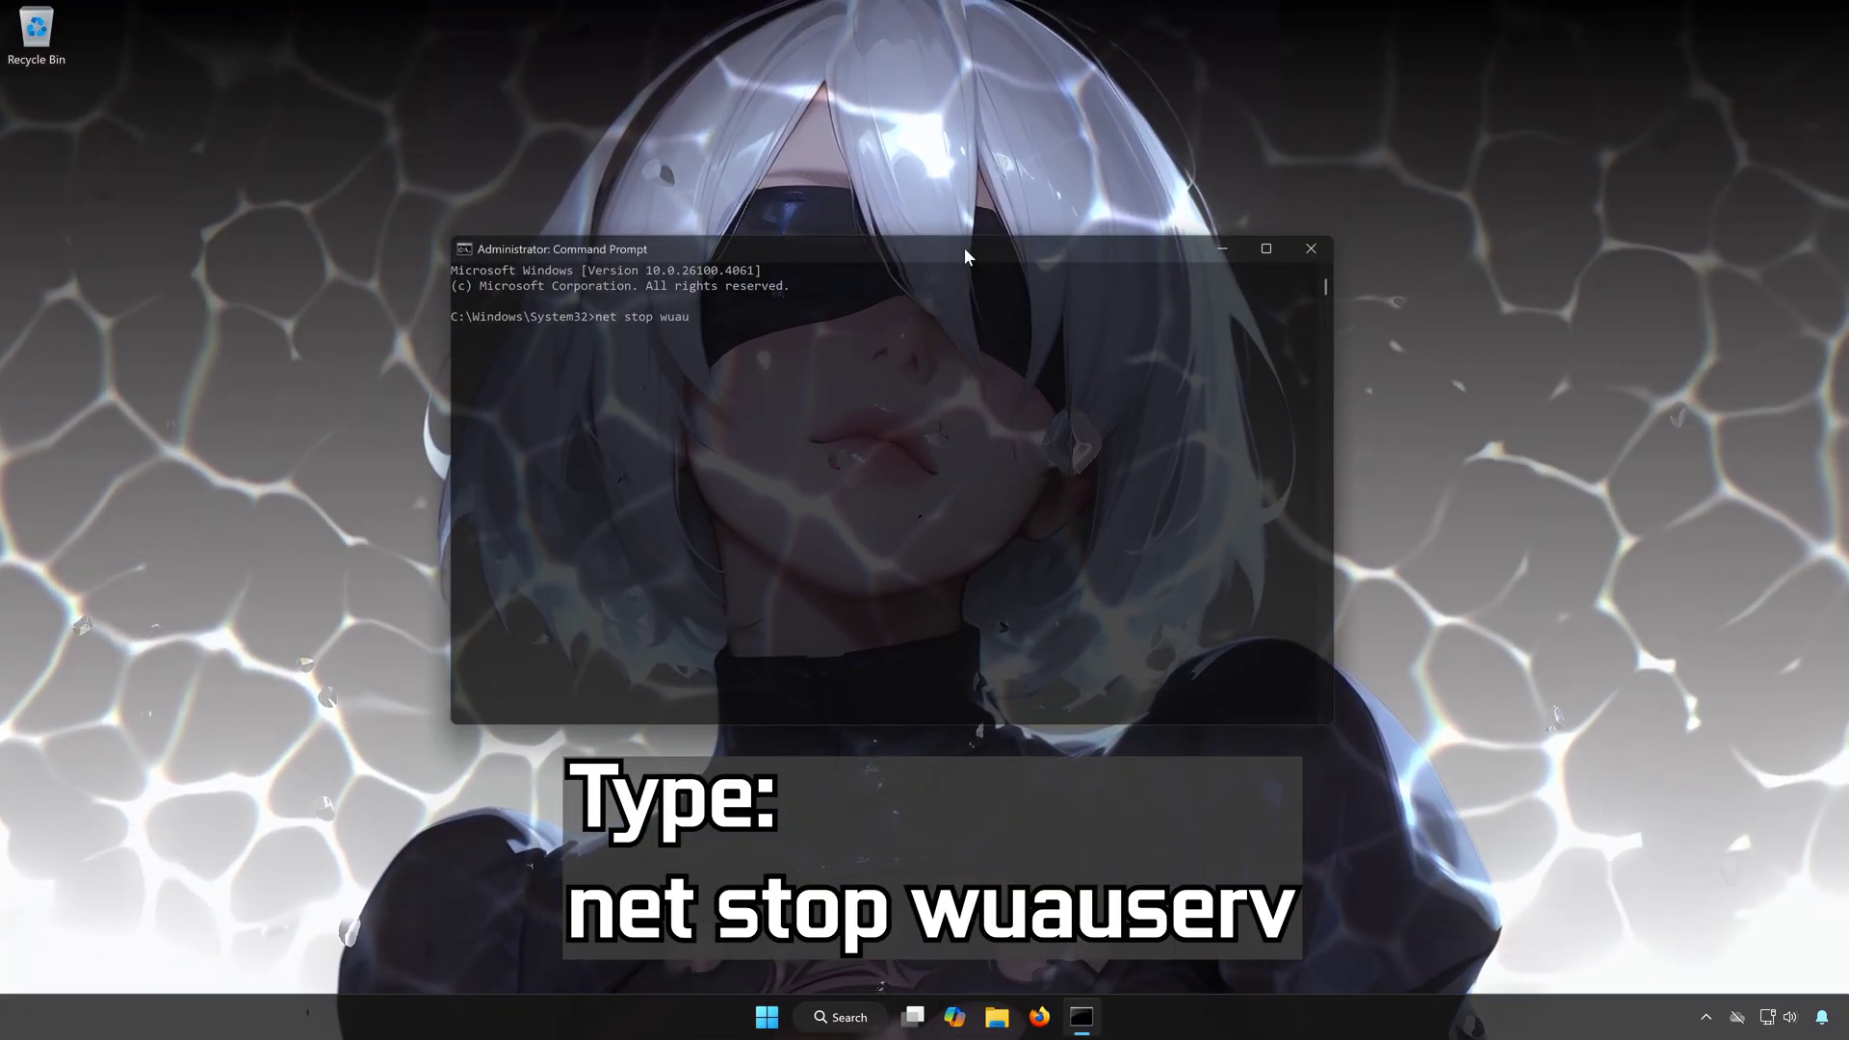
{"action": "type", "text": "s"}
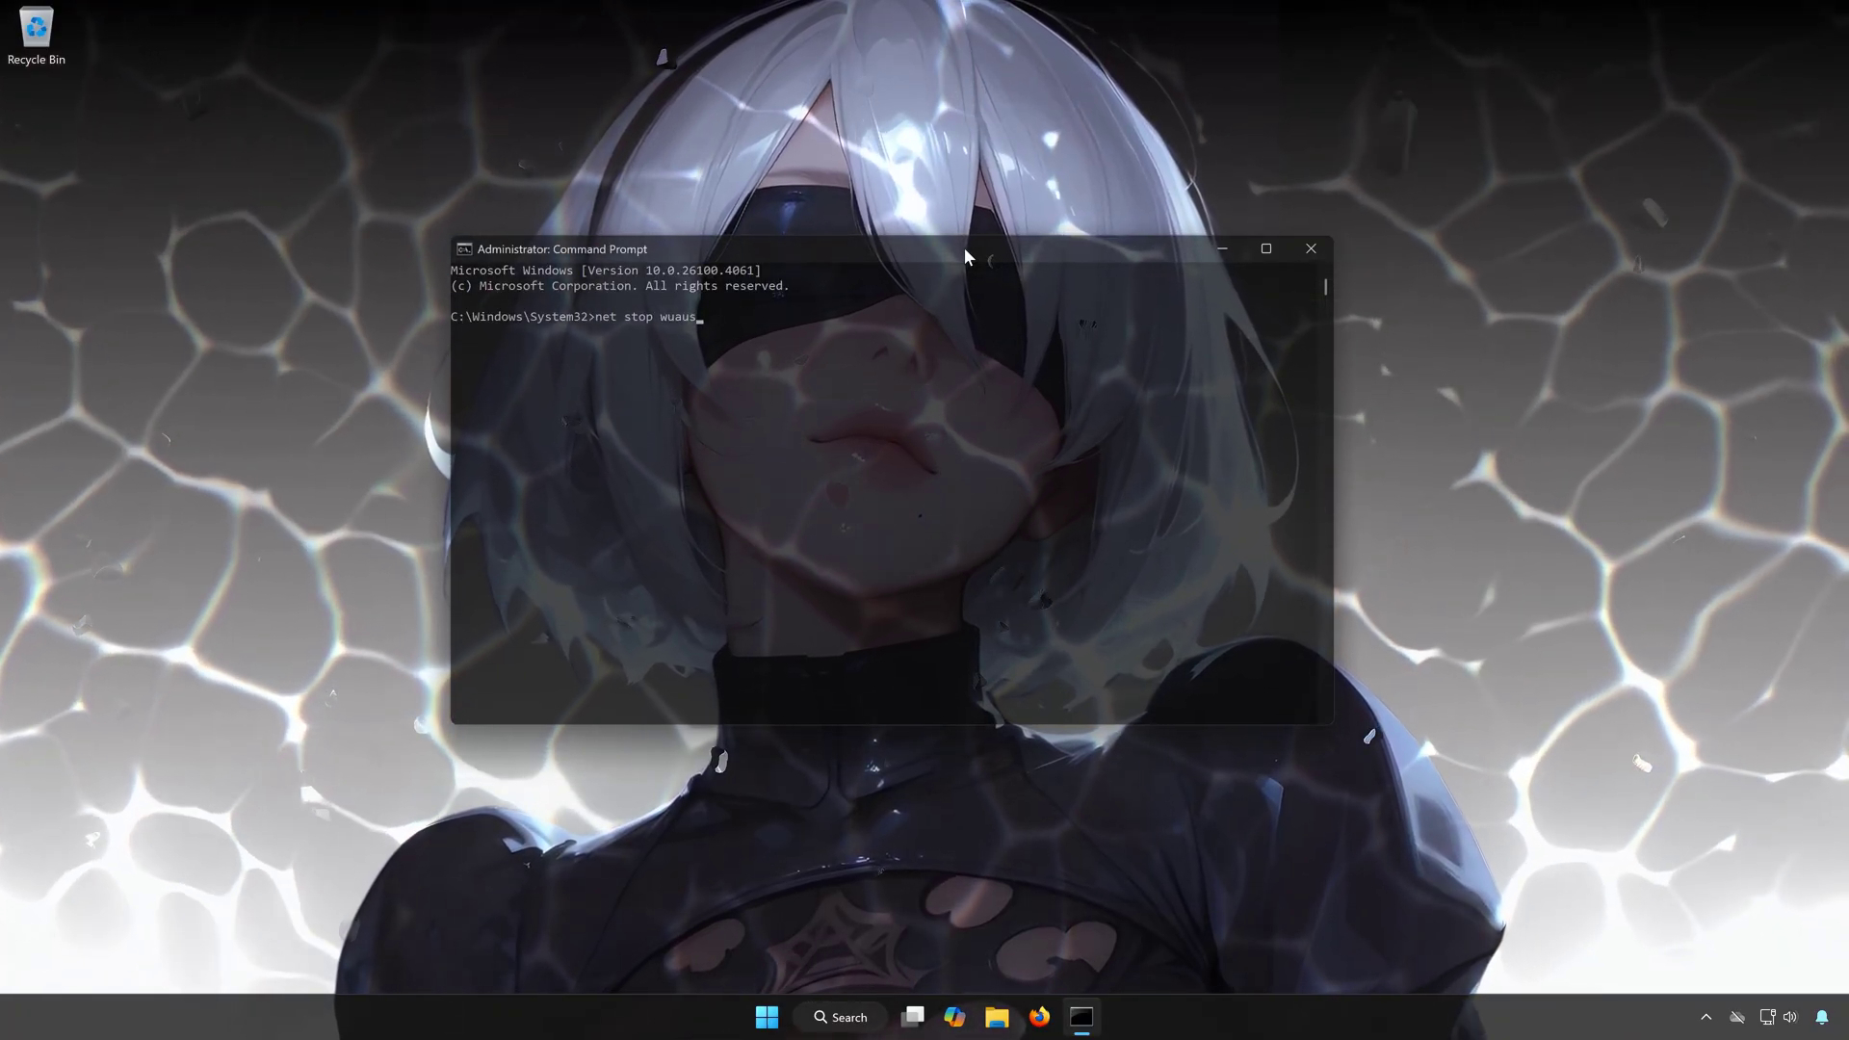
{"action": "type", "text": "erv"}
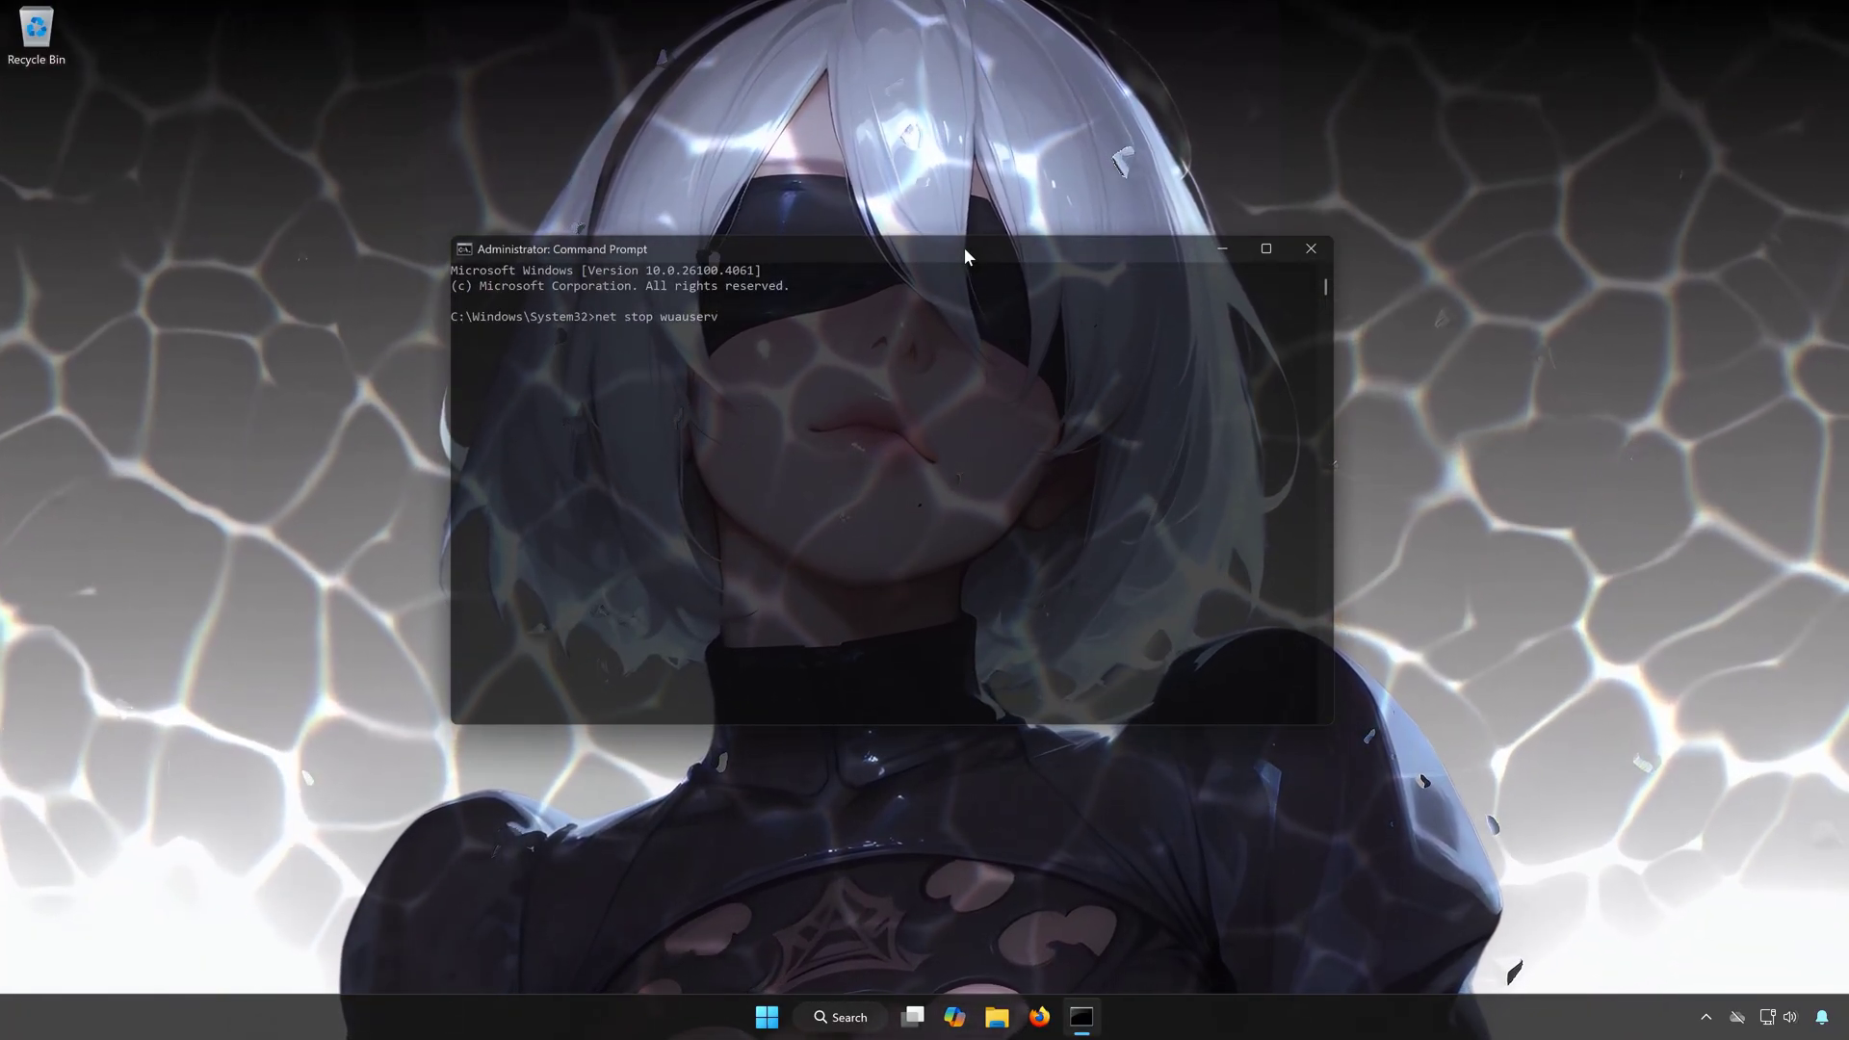
{"action": "key", "text": "Return"}
{"action": "type", "text": "net"}
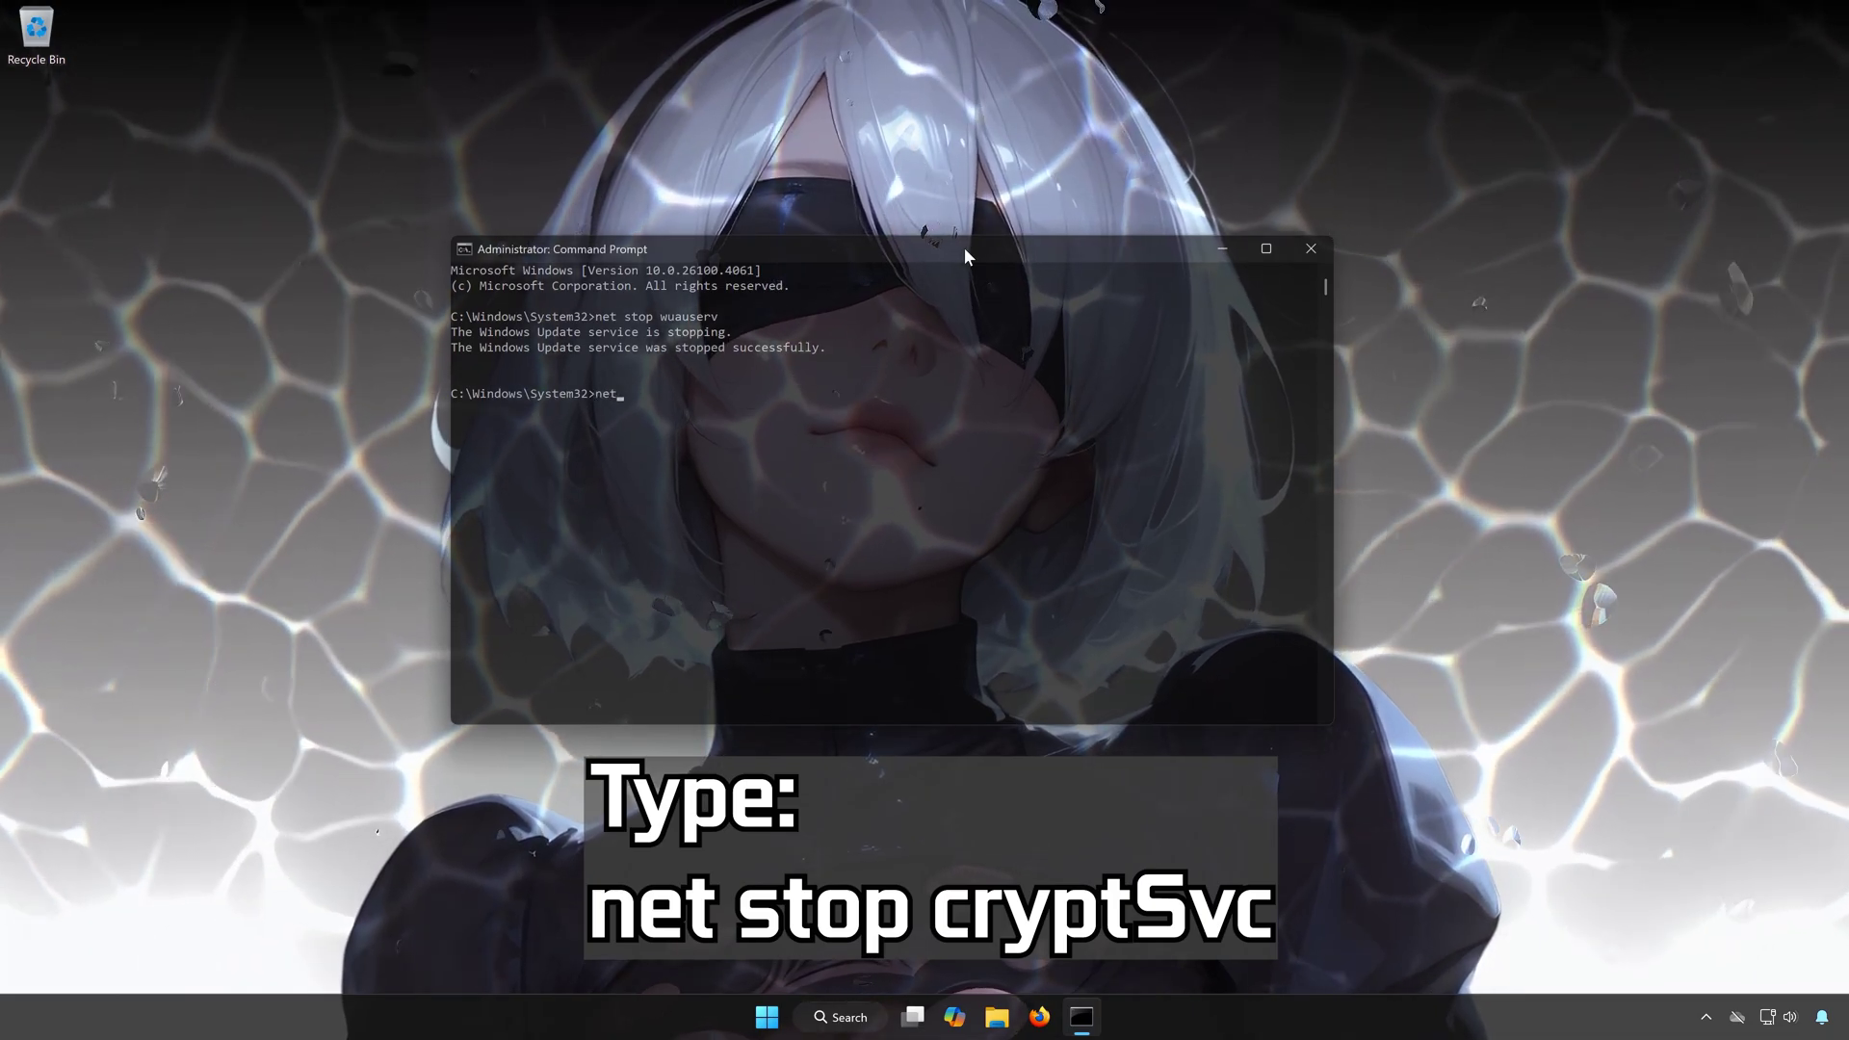
{"action": "type", "text": " st"}
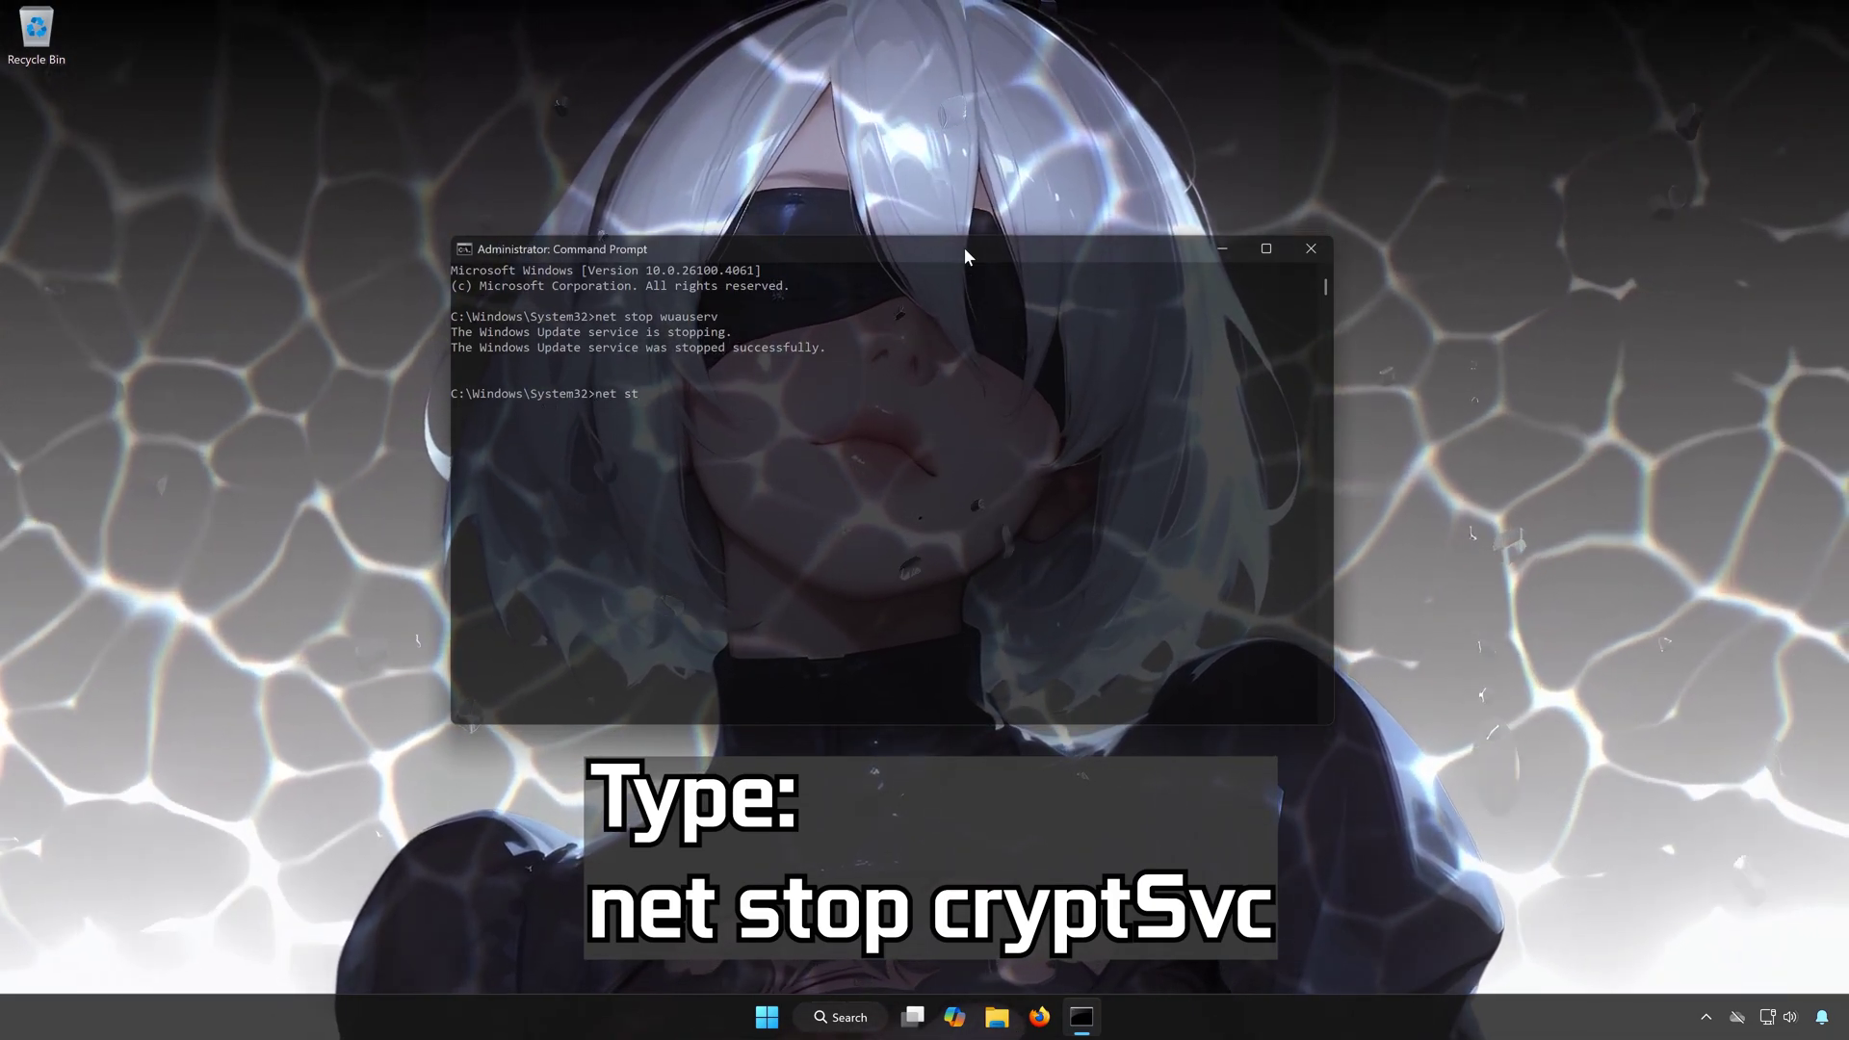
{"action": "type", "text": "op bi"}
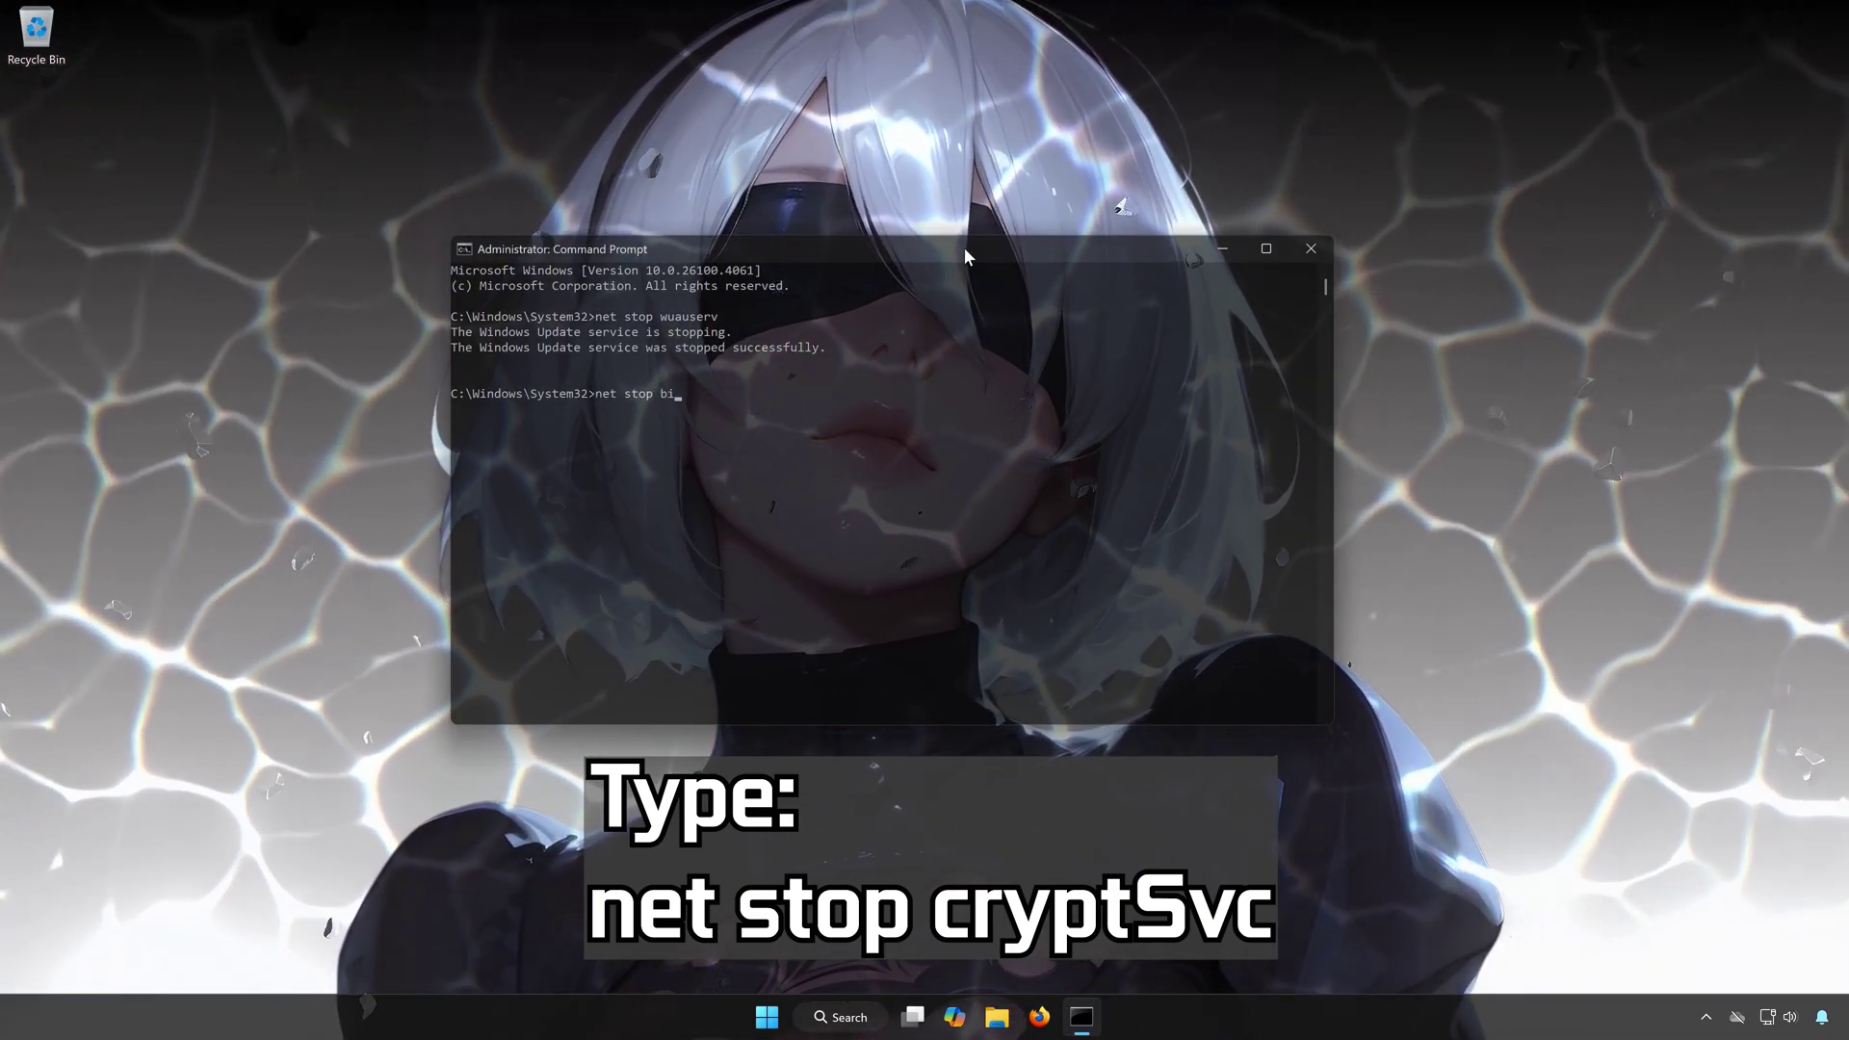
{"action": "type", "text": "ts"}
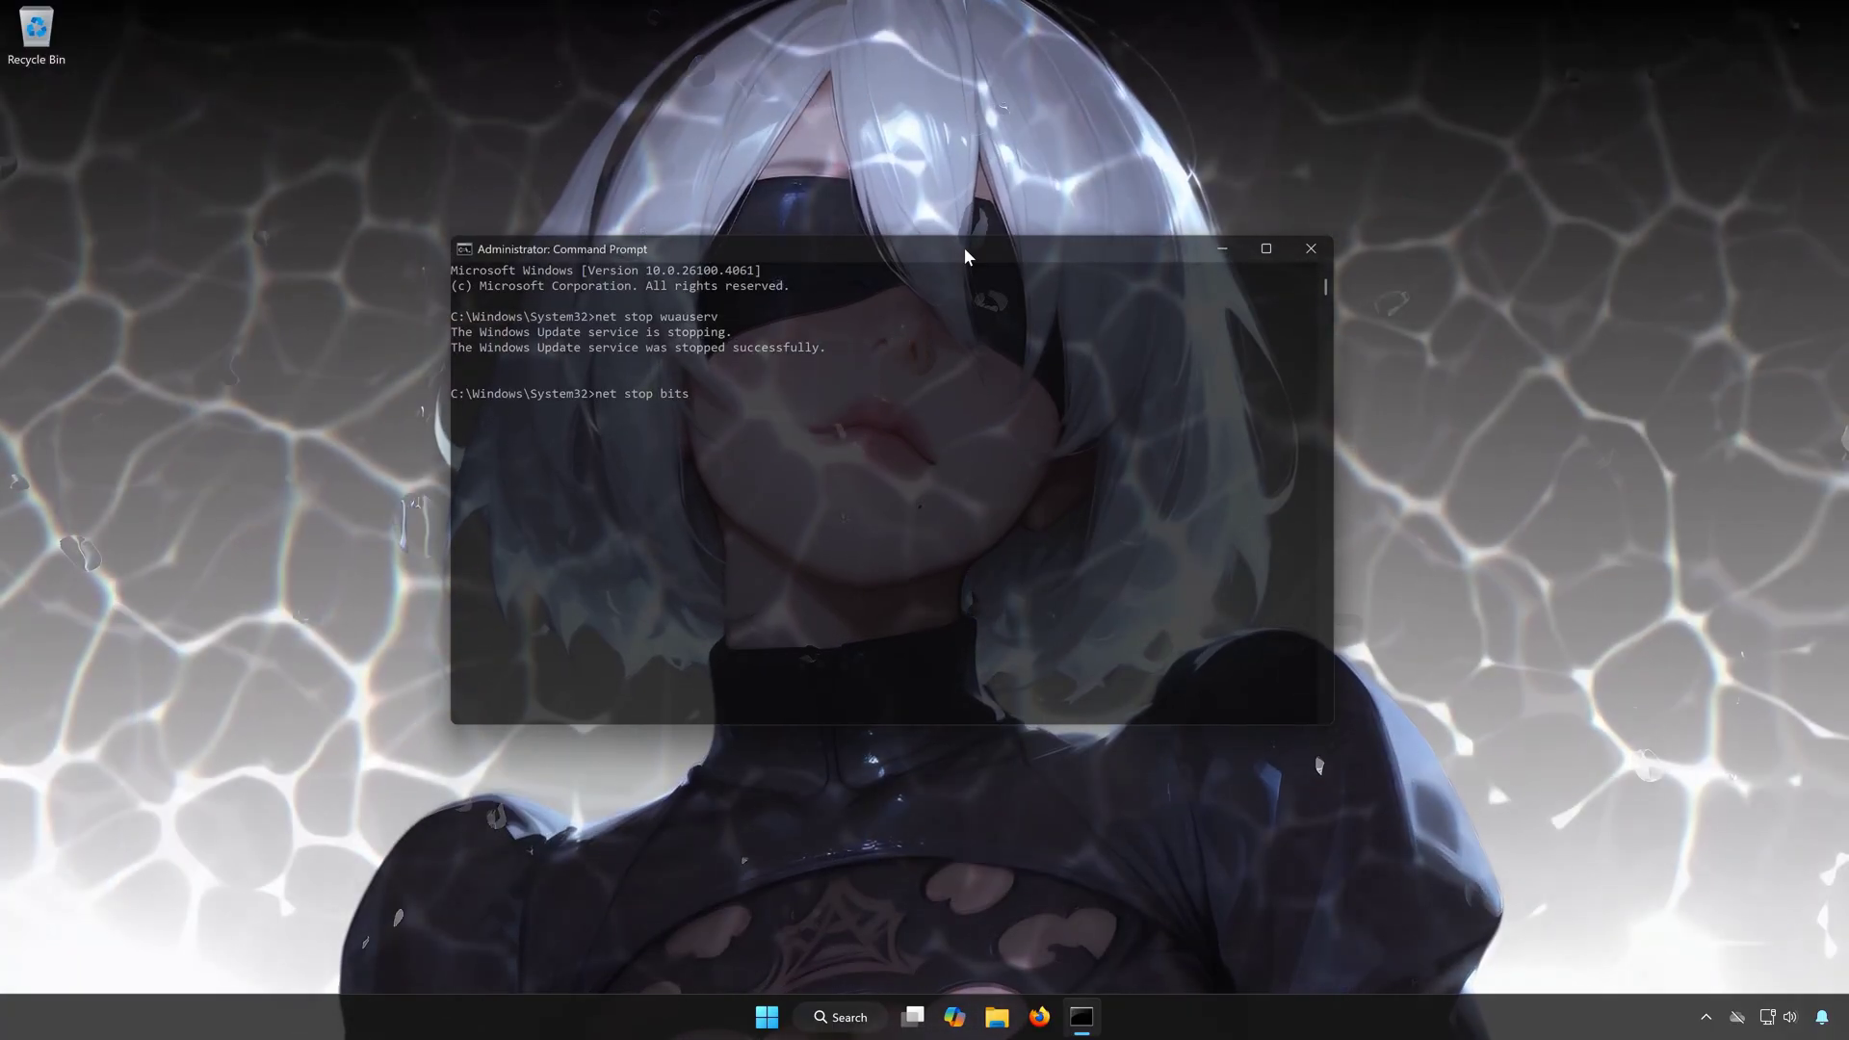
{"action": "key", "text": "Return"}
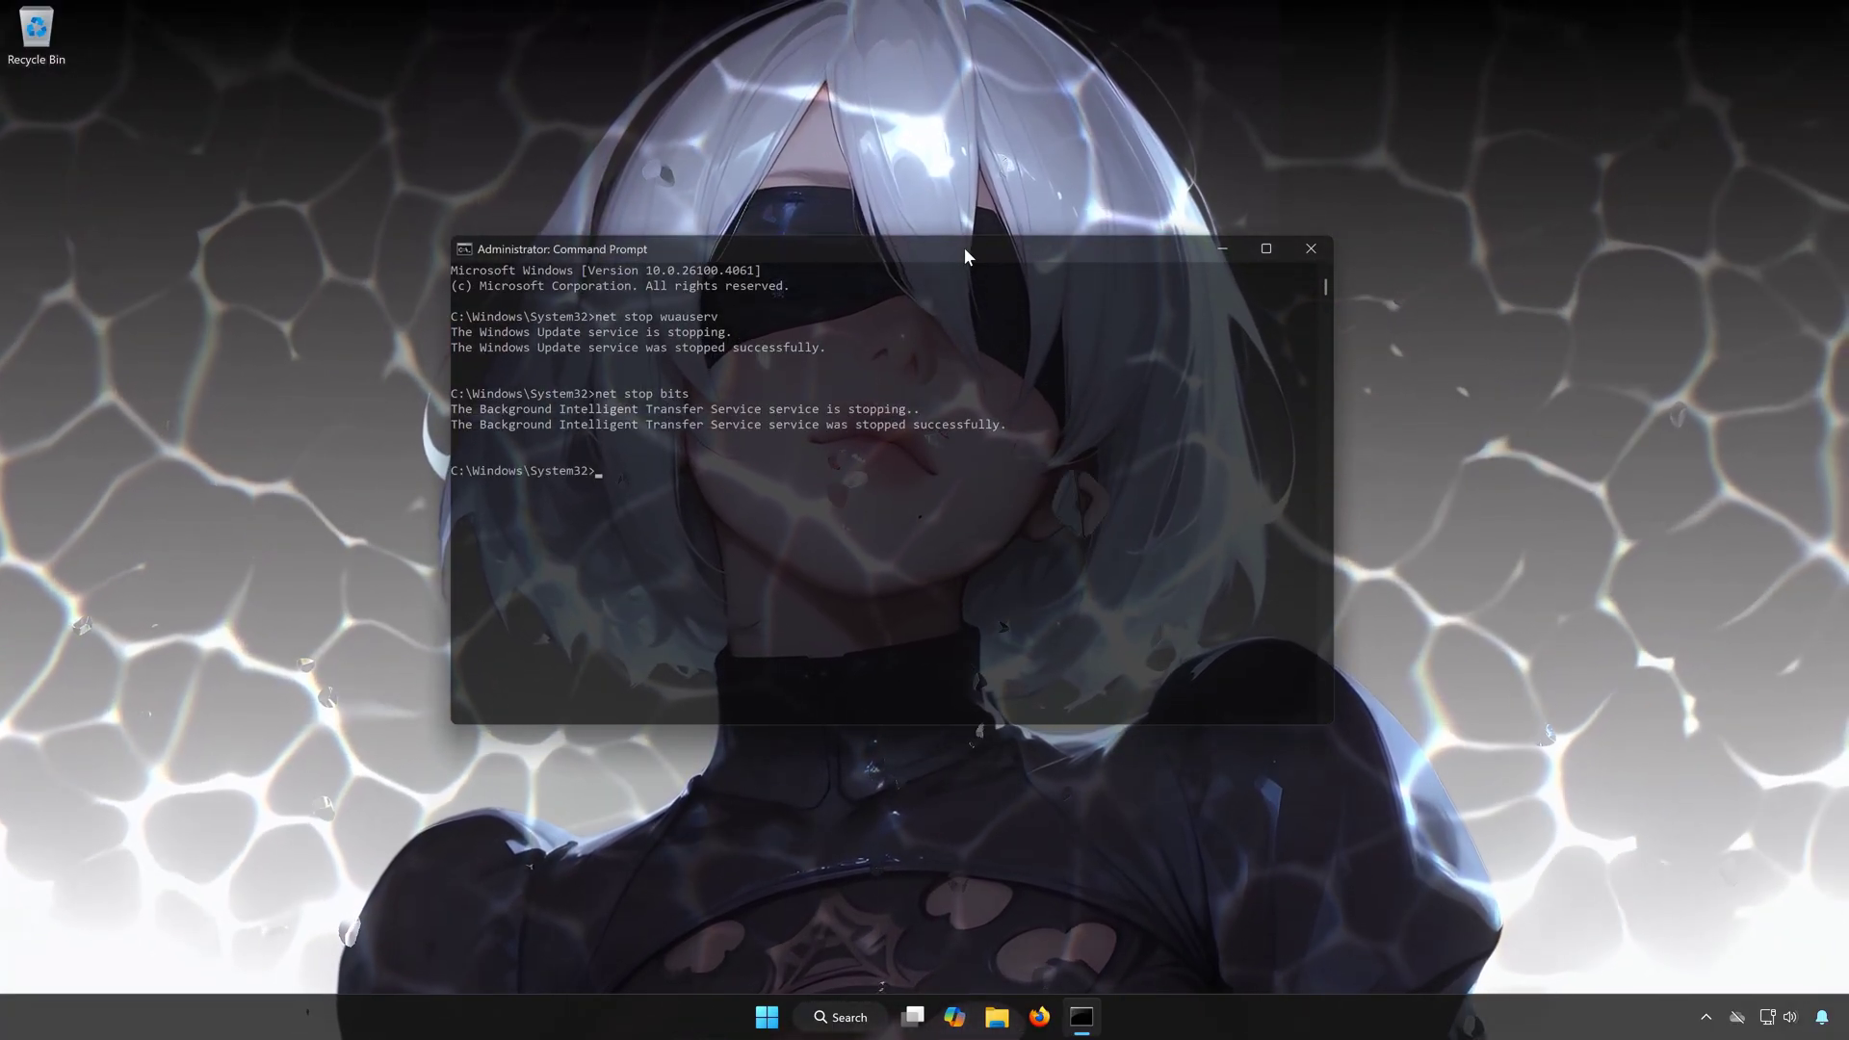
{"action": "type", "text": "net st"}
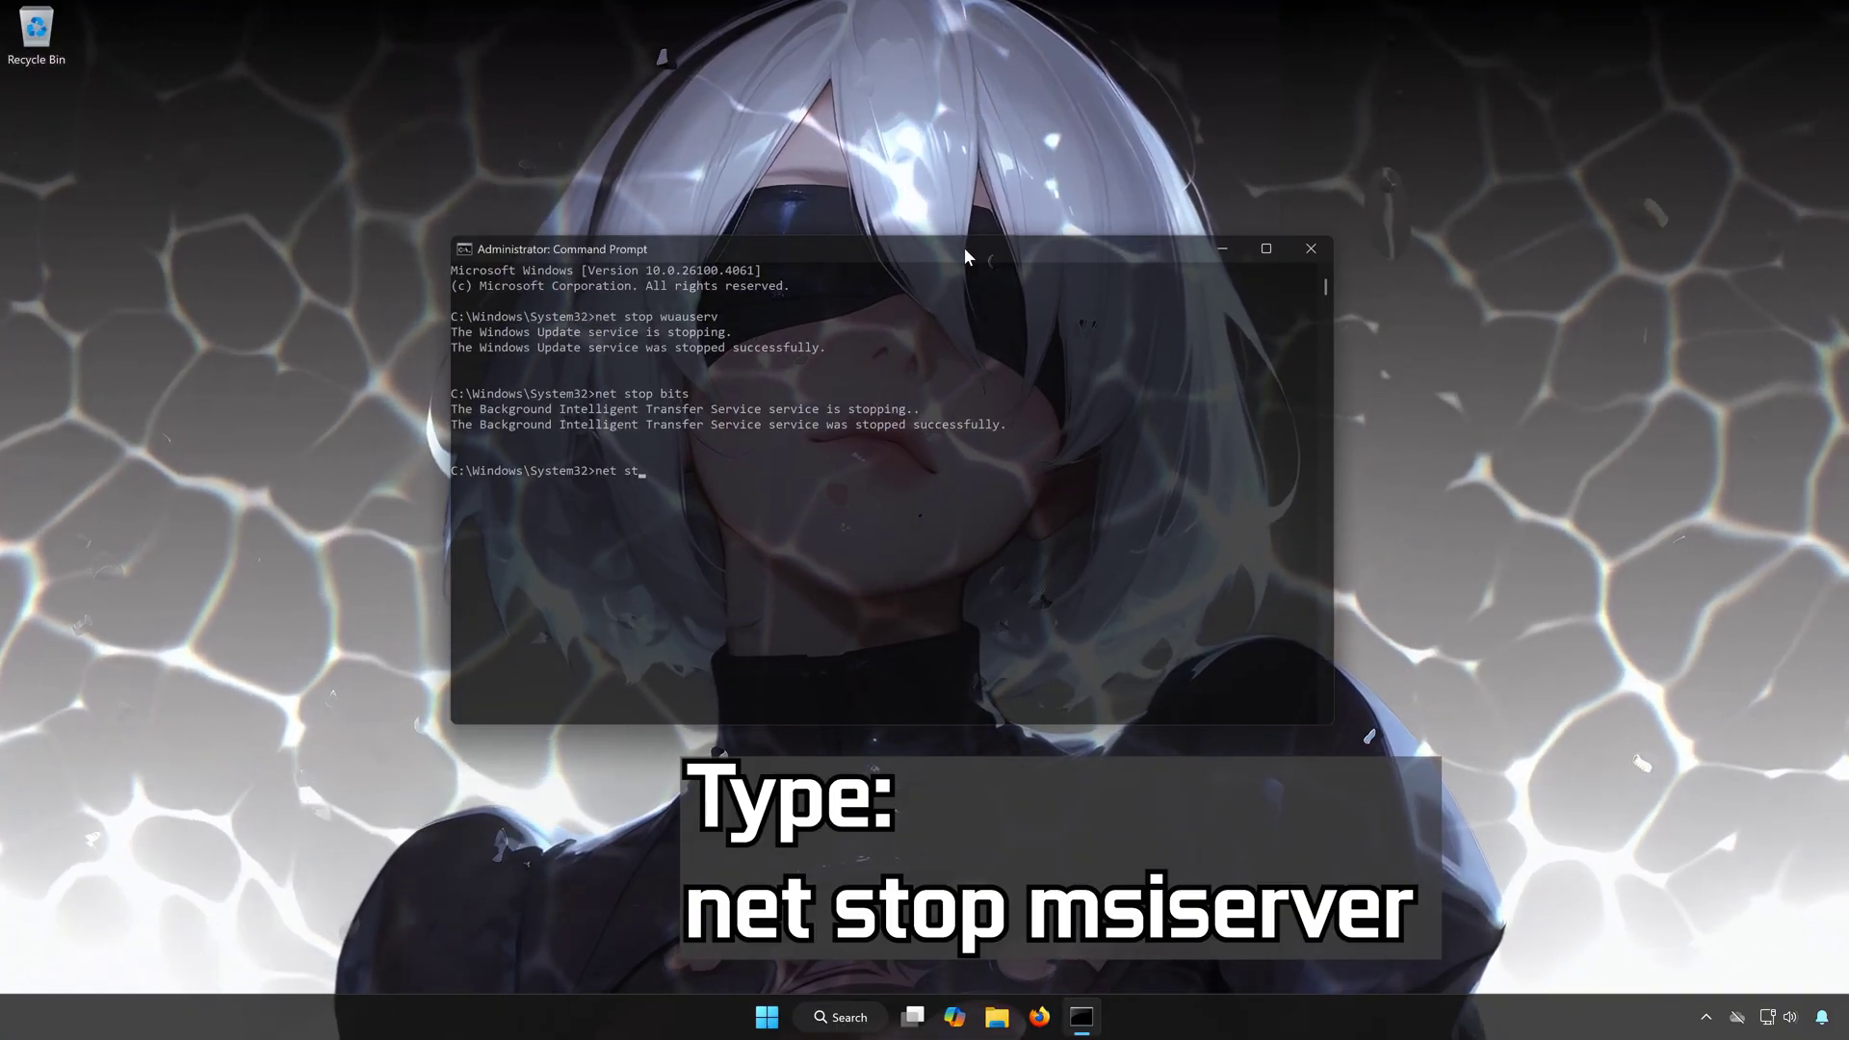
{"action": "type", "text": "op ms"}
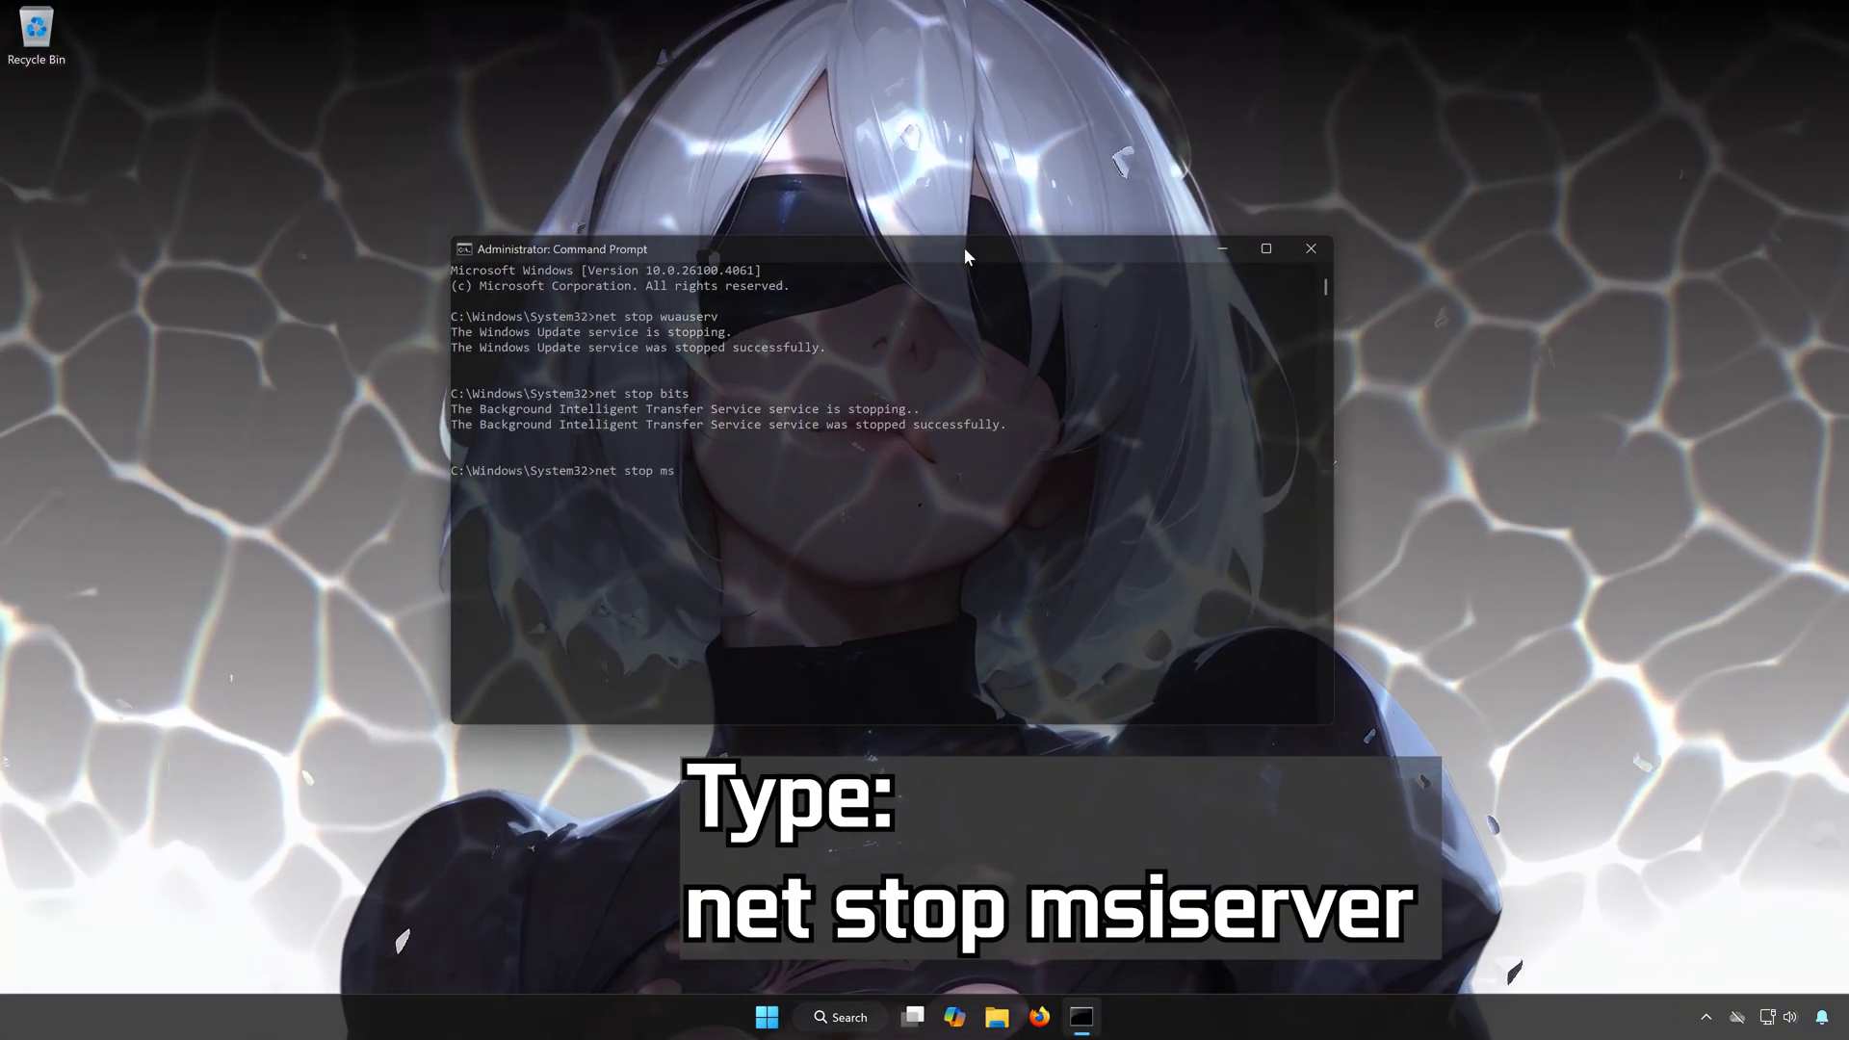
{"action": "type", "text": "iserv"}
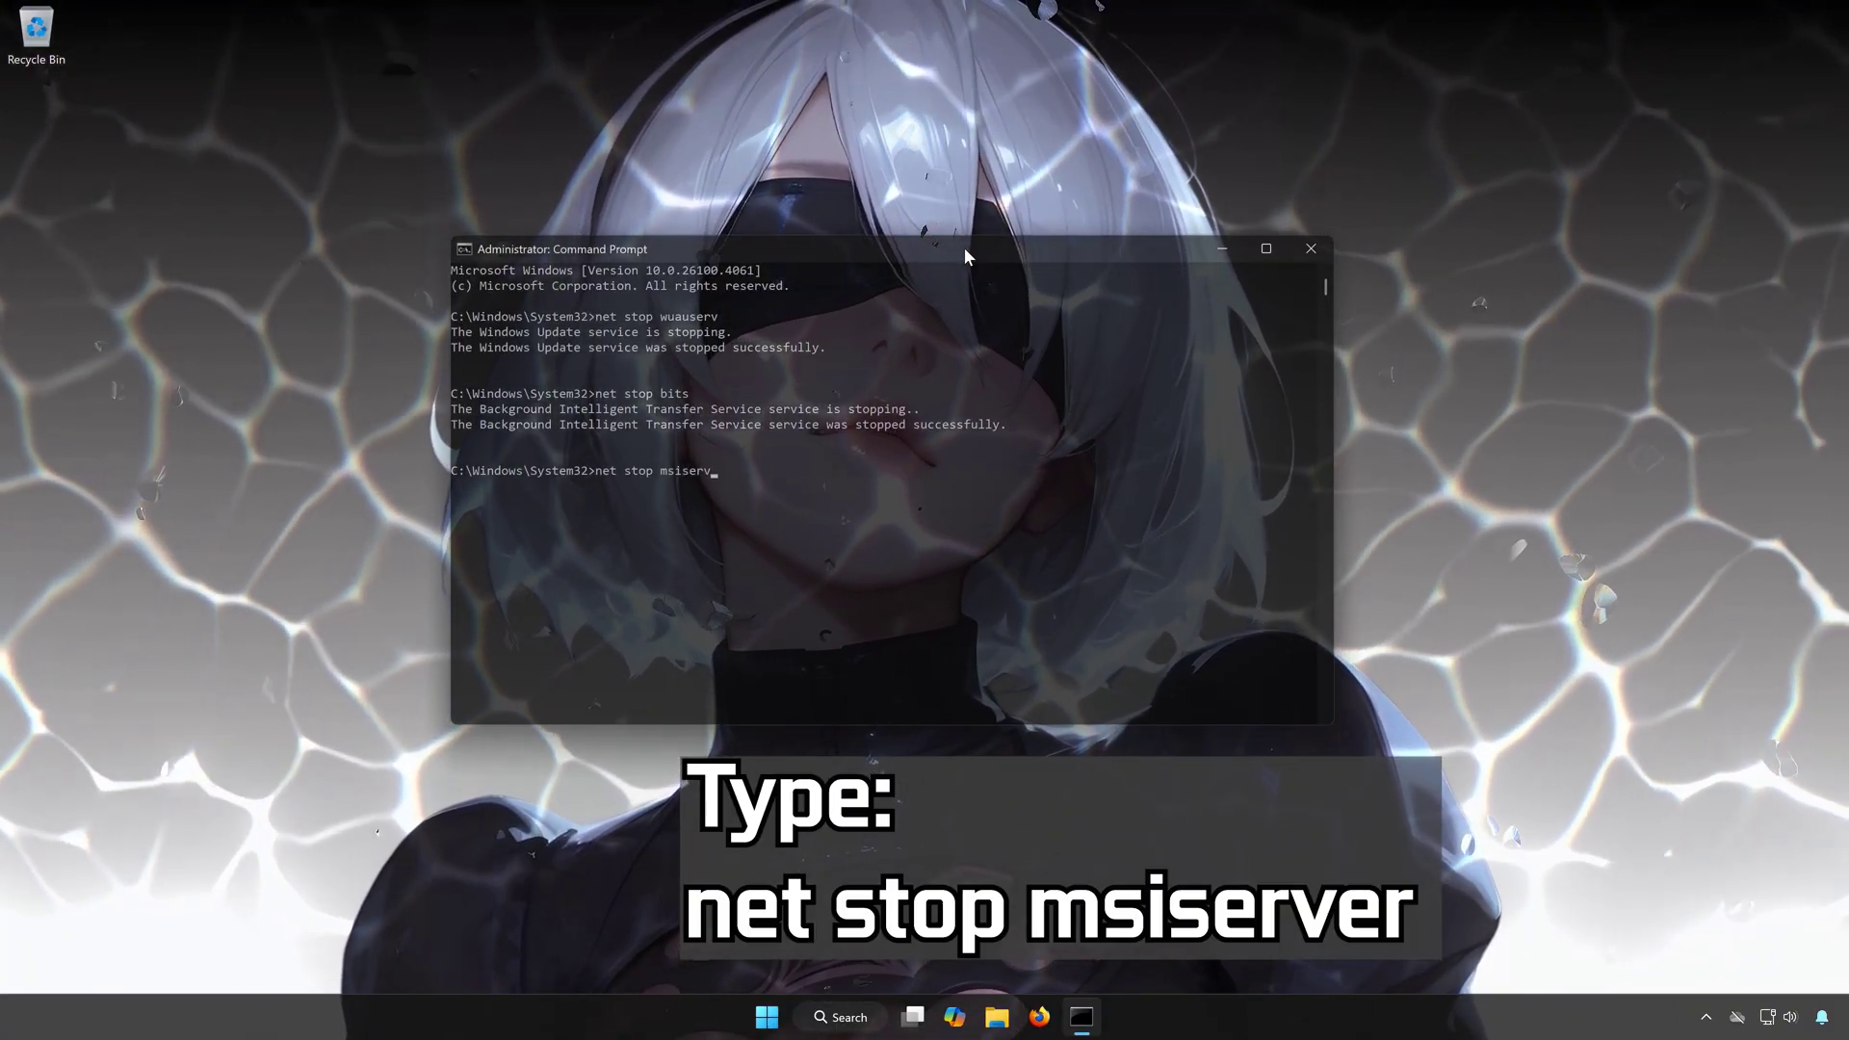
{"action": "type", "text": "er"}
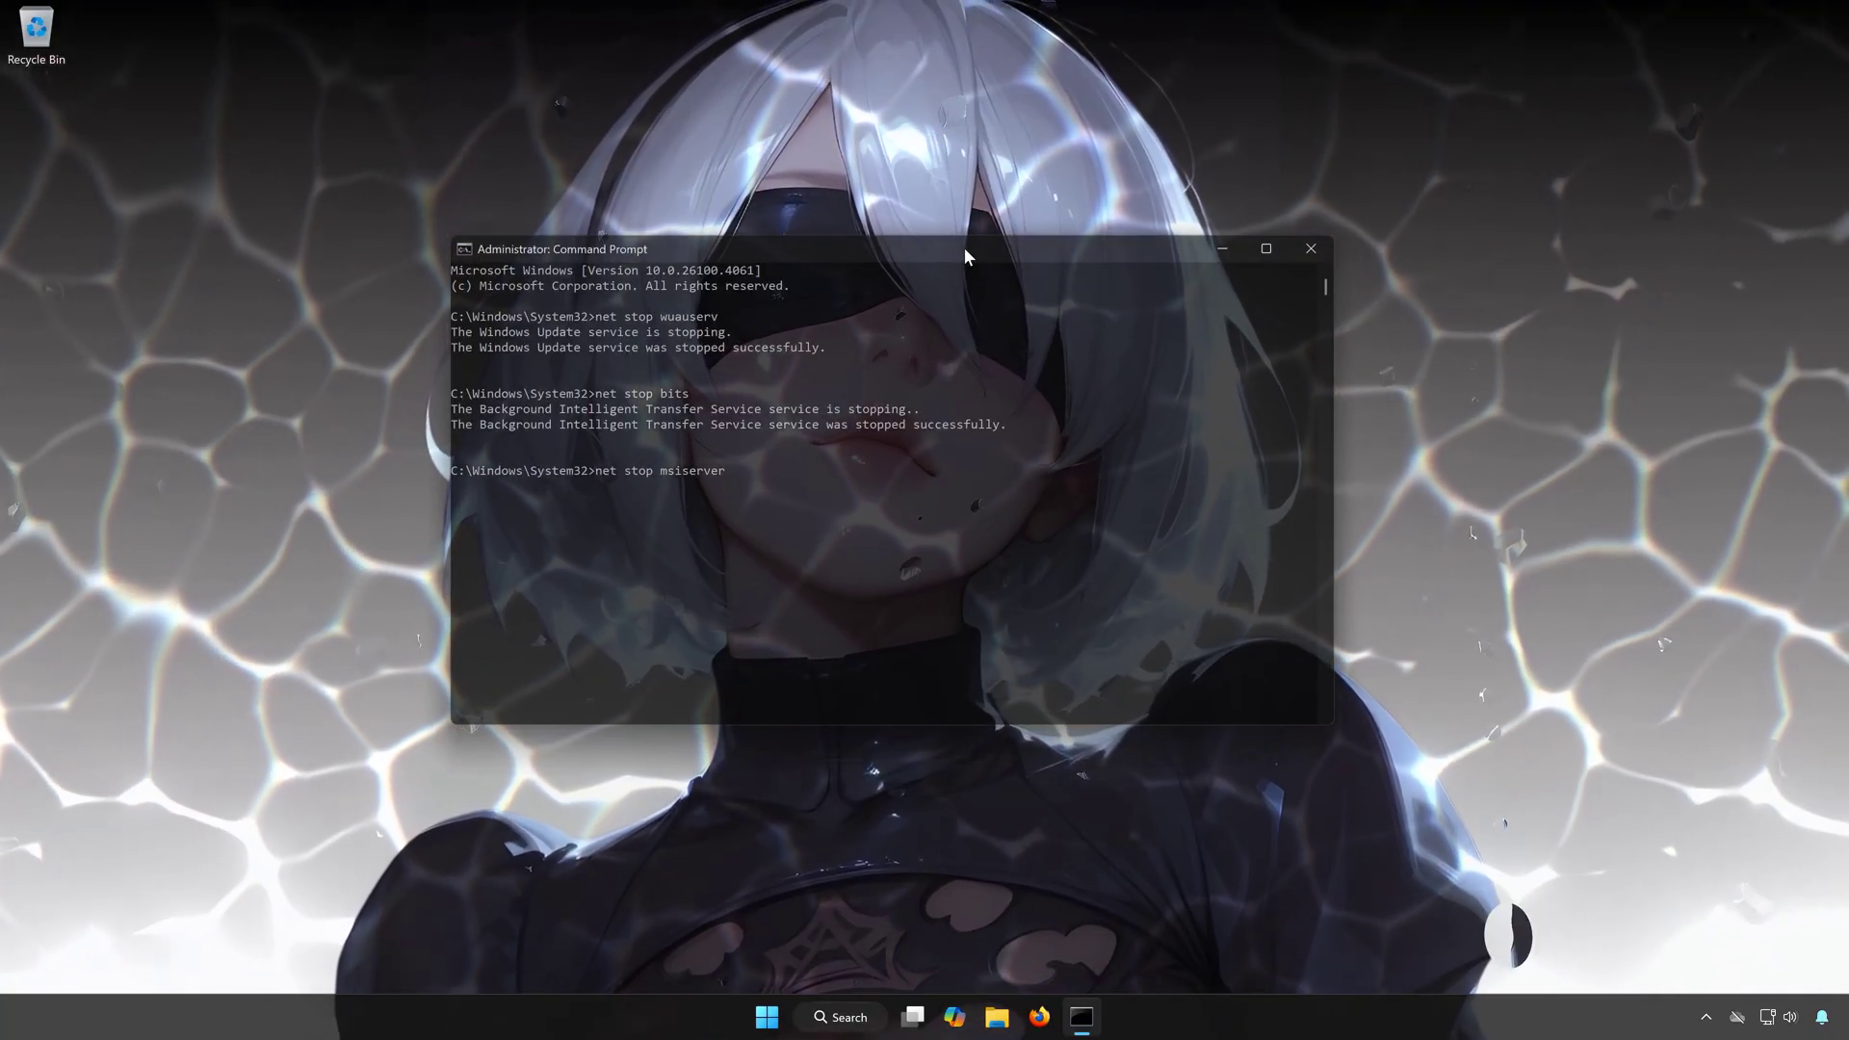
{"action": "key", "text": "Return"}
{"action": "type", "text": "ren C:"}
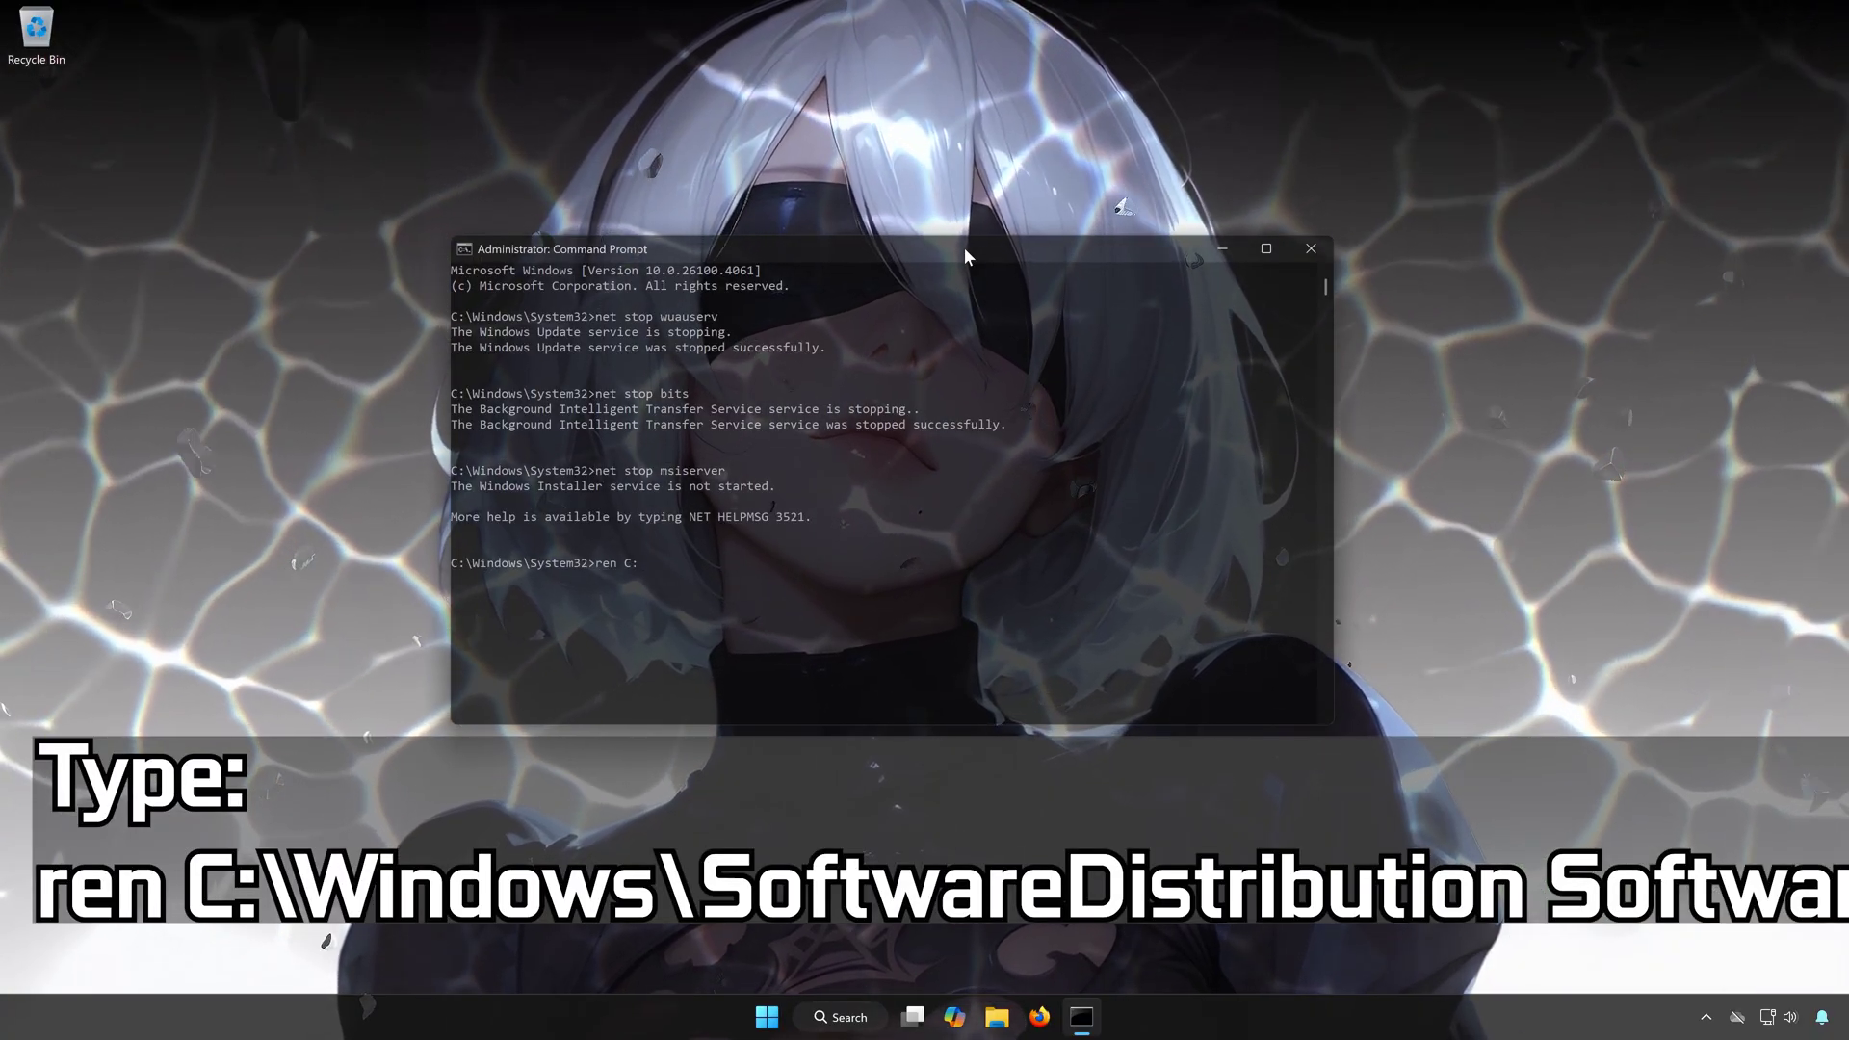
{"action": "type", "text": "\\Windows\\SoftwareDistribution"}
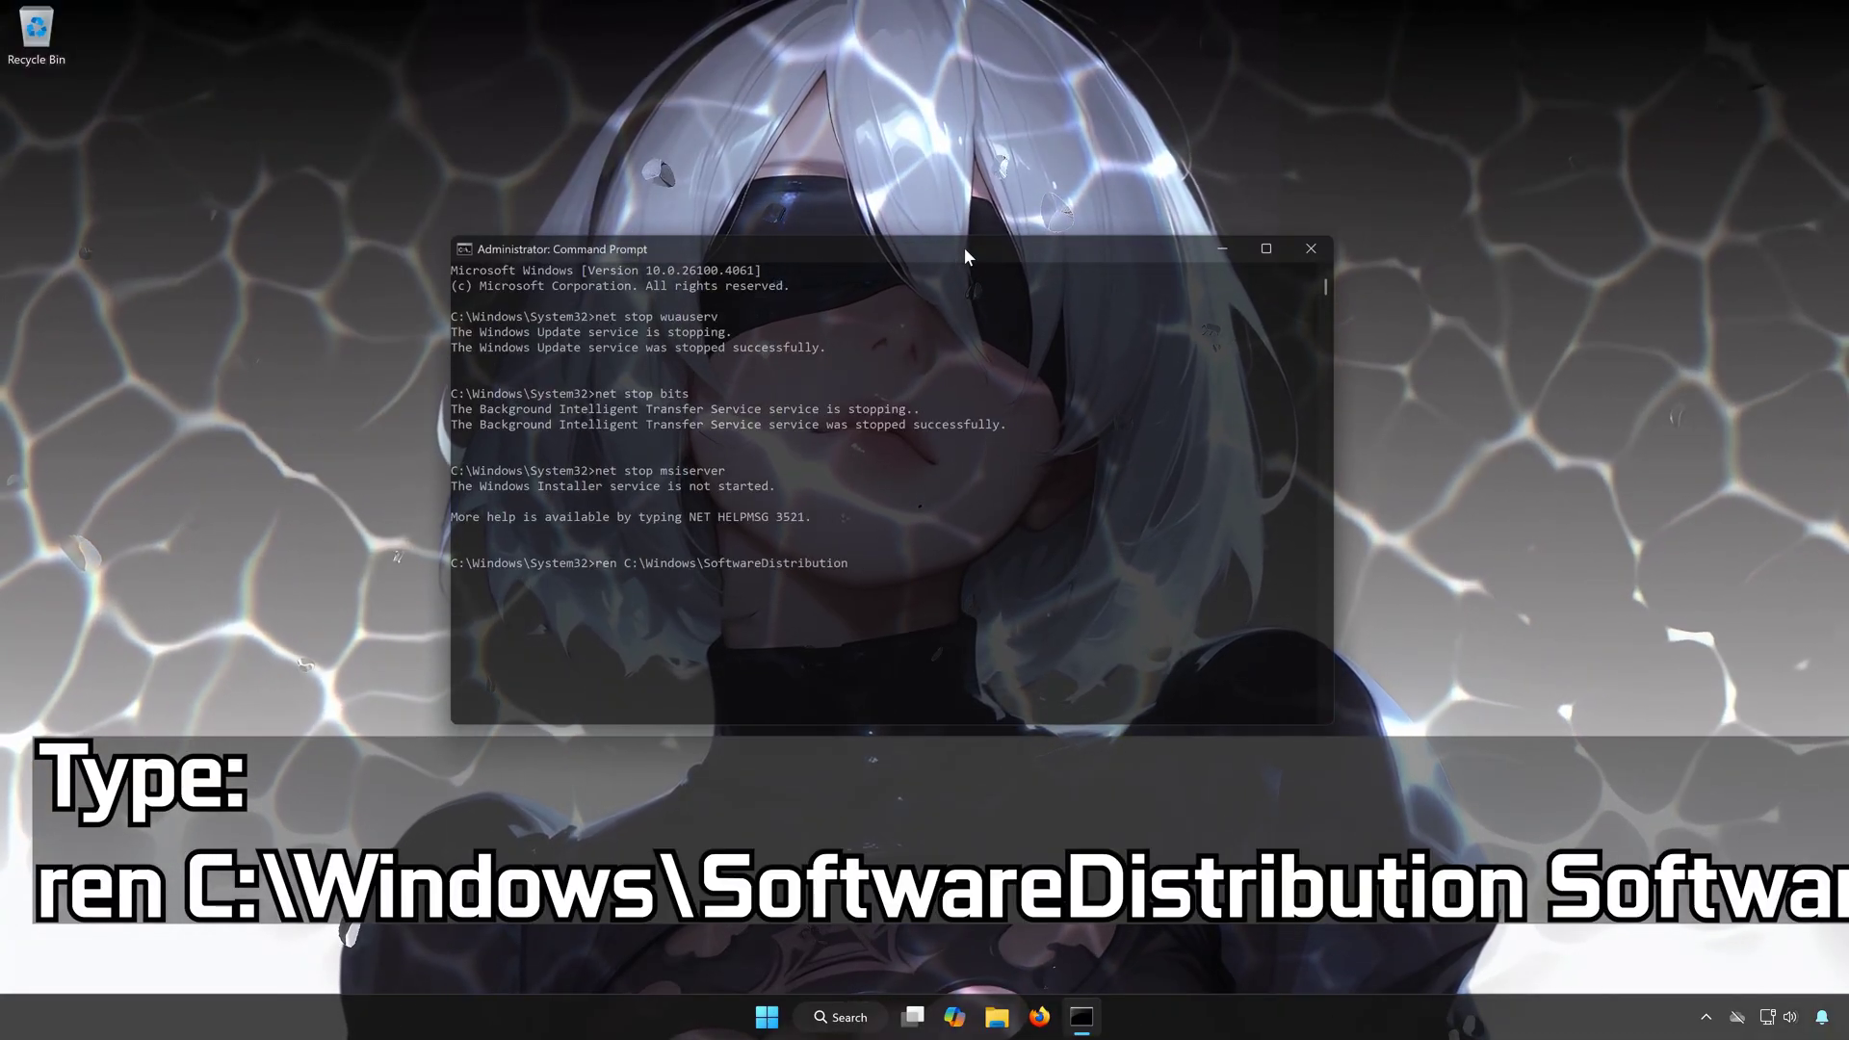
Step: Rename SoftwareDistribution to SoftwareDistribution.old and attempt catroot2 to catroot.old, which is denied
{"action": "type", "text": "Softwr"}
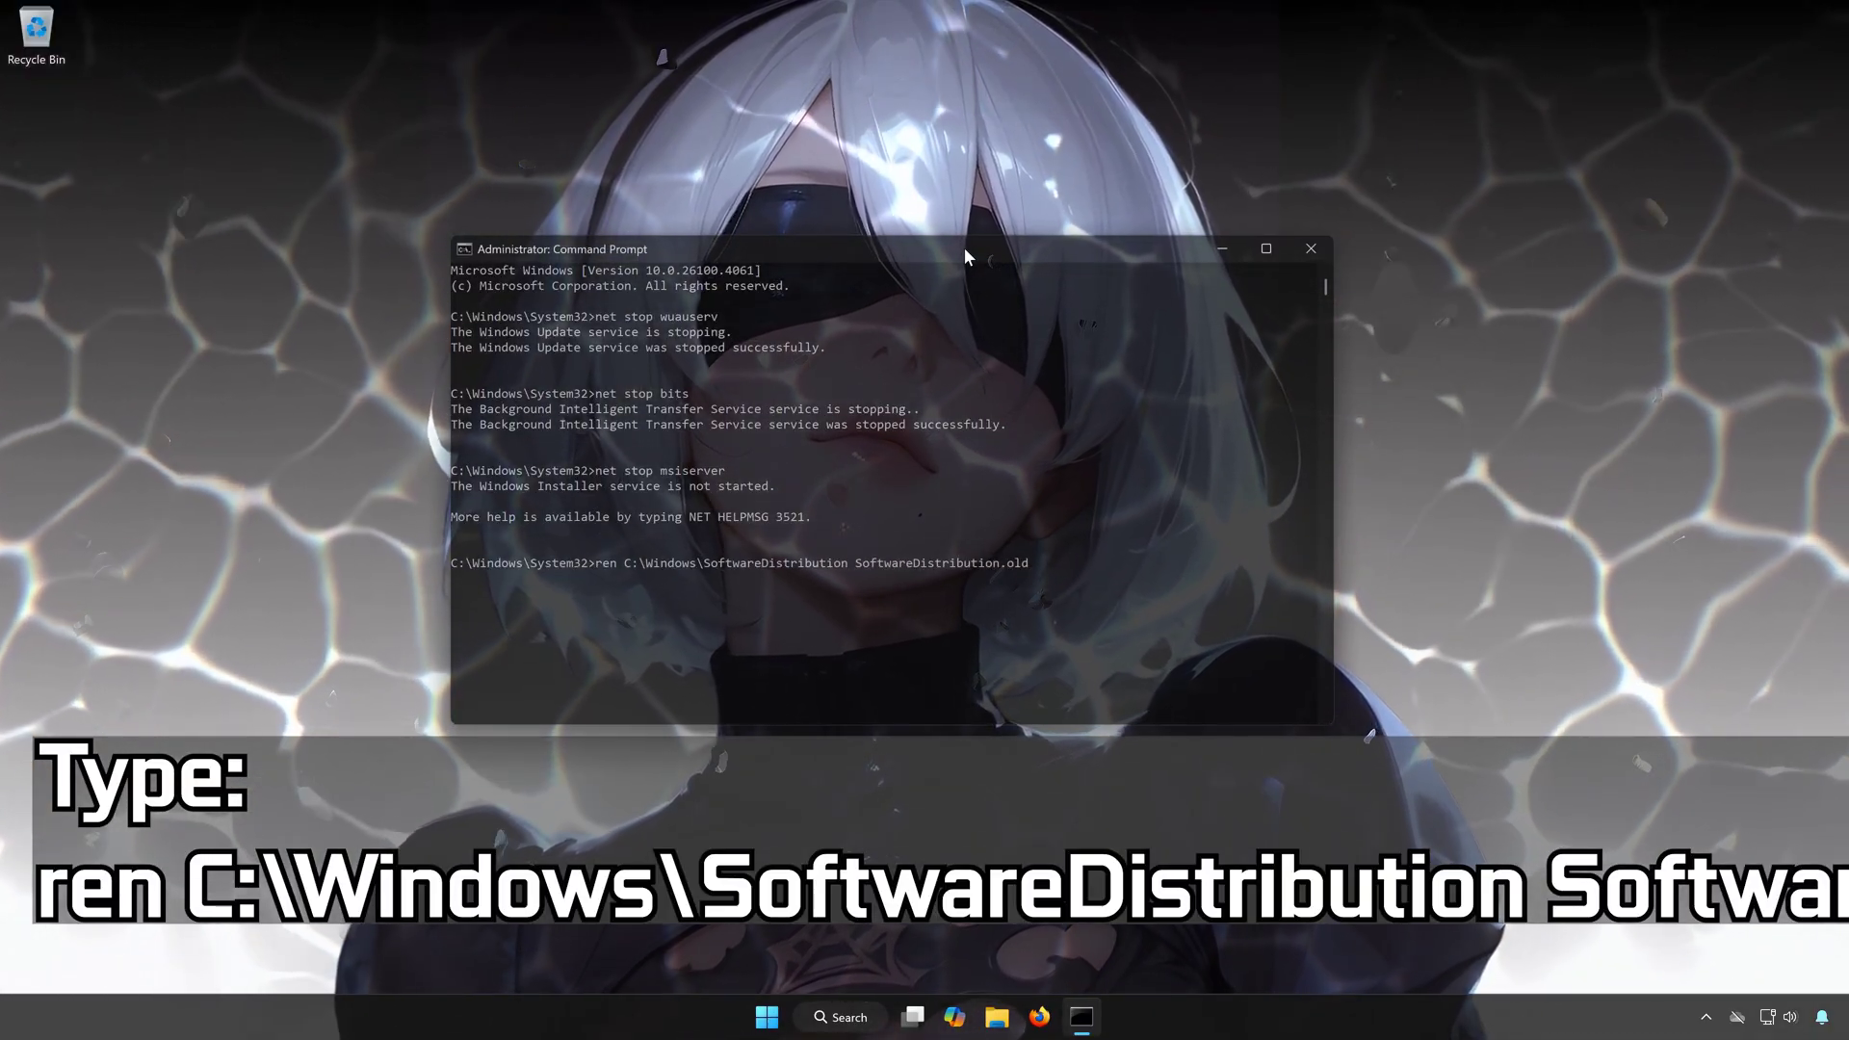
{"action": "key", "text": "Return"}
{"action": "type", "text": "ren "}
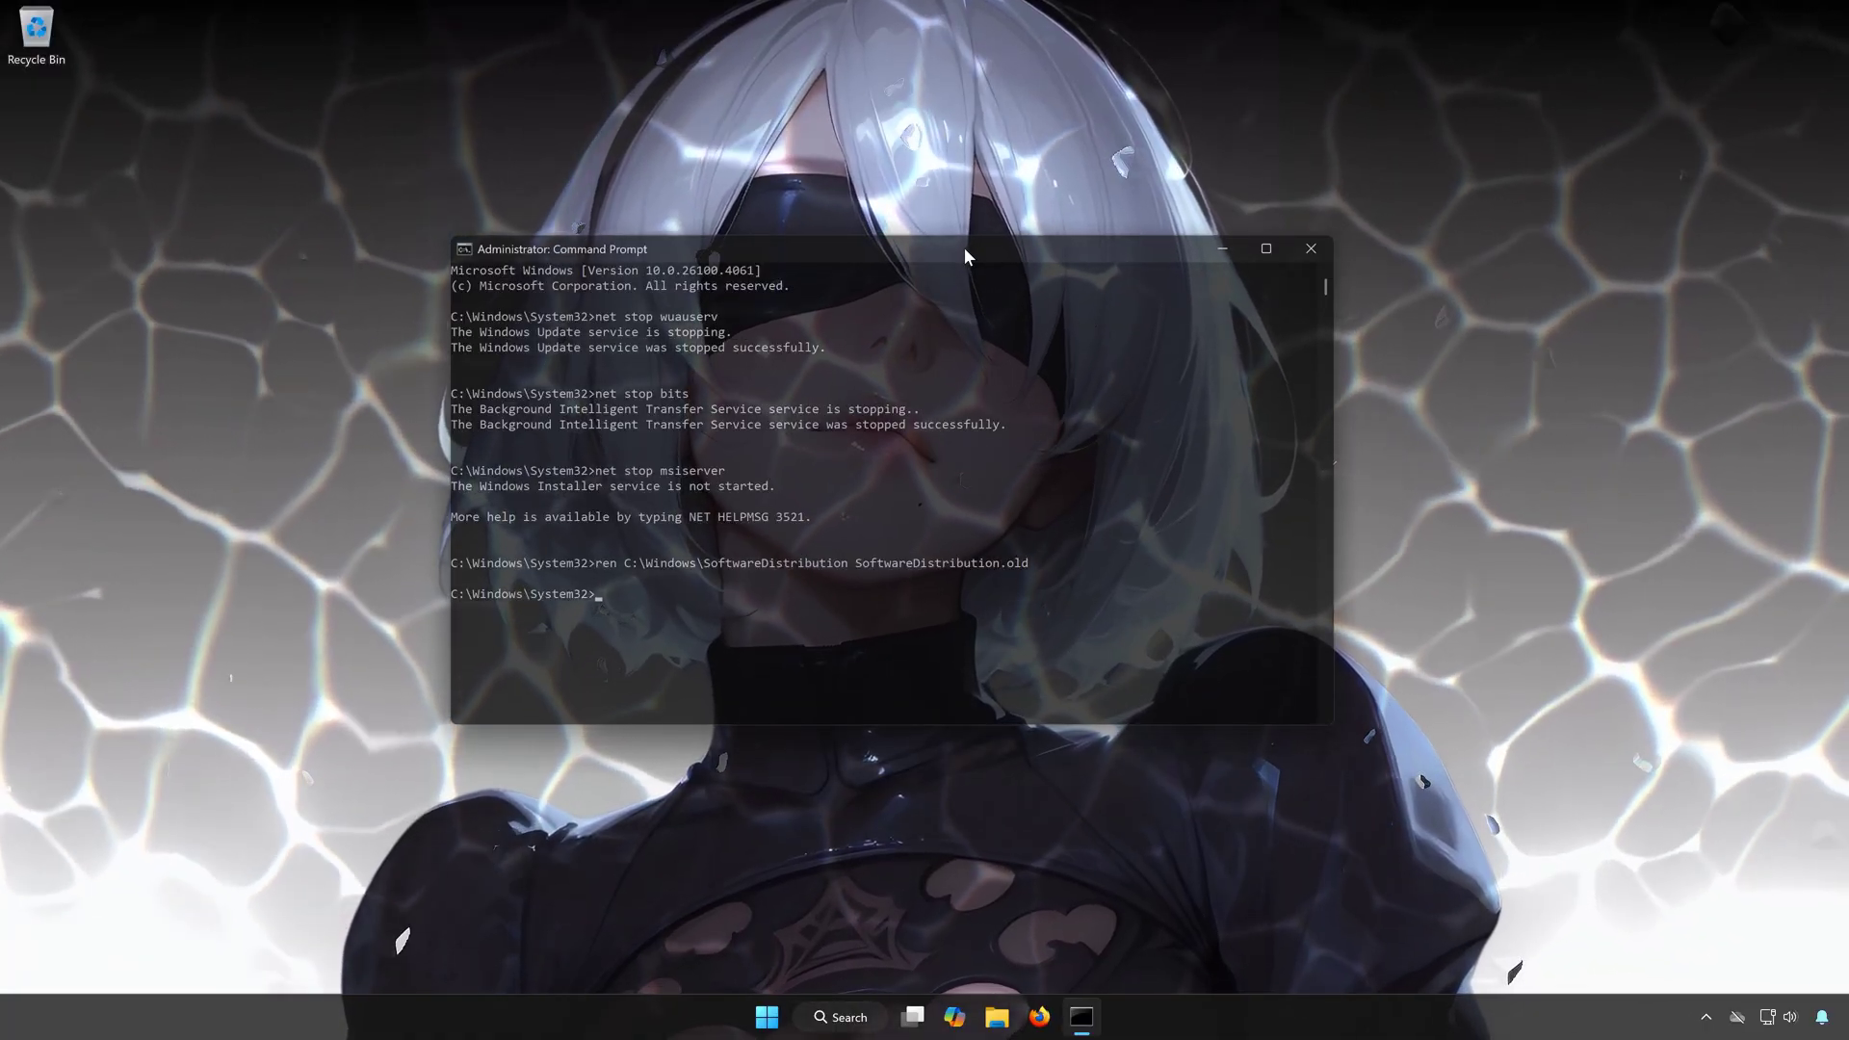
{"action": "type", "text": "C:\\Windows\\"}
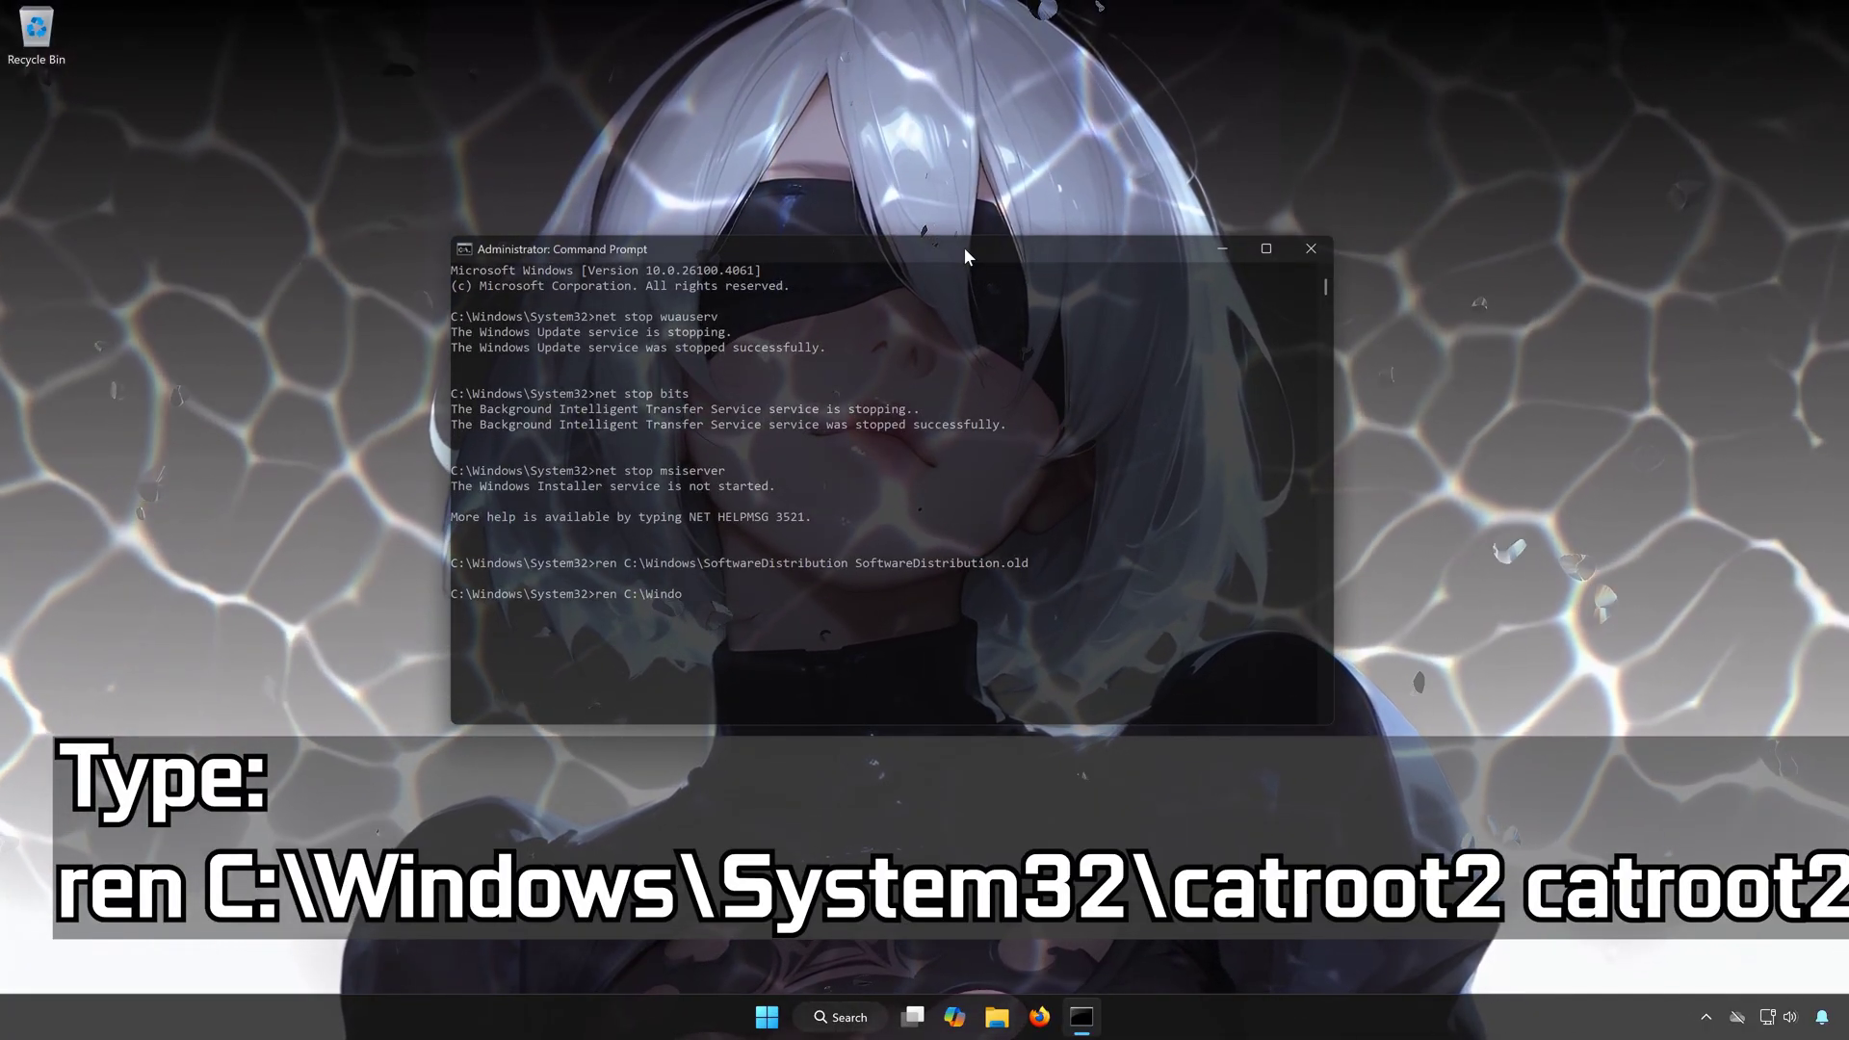
{"action": "type", "text": "System32\\catroot2 catroot"}
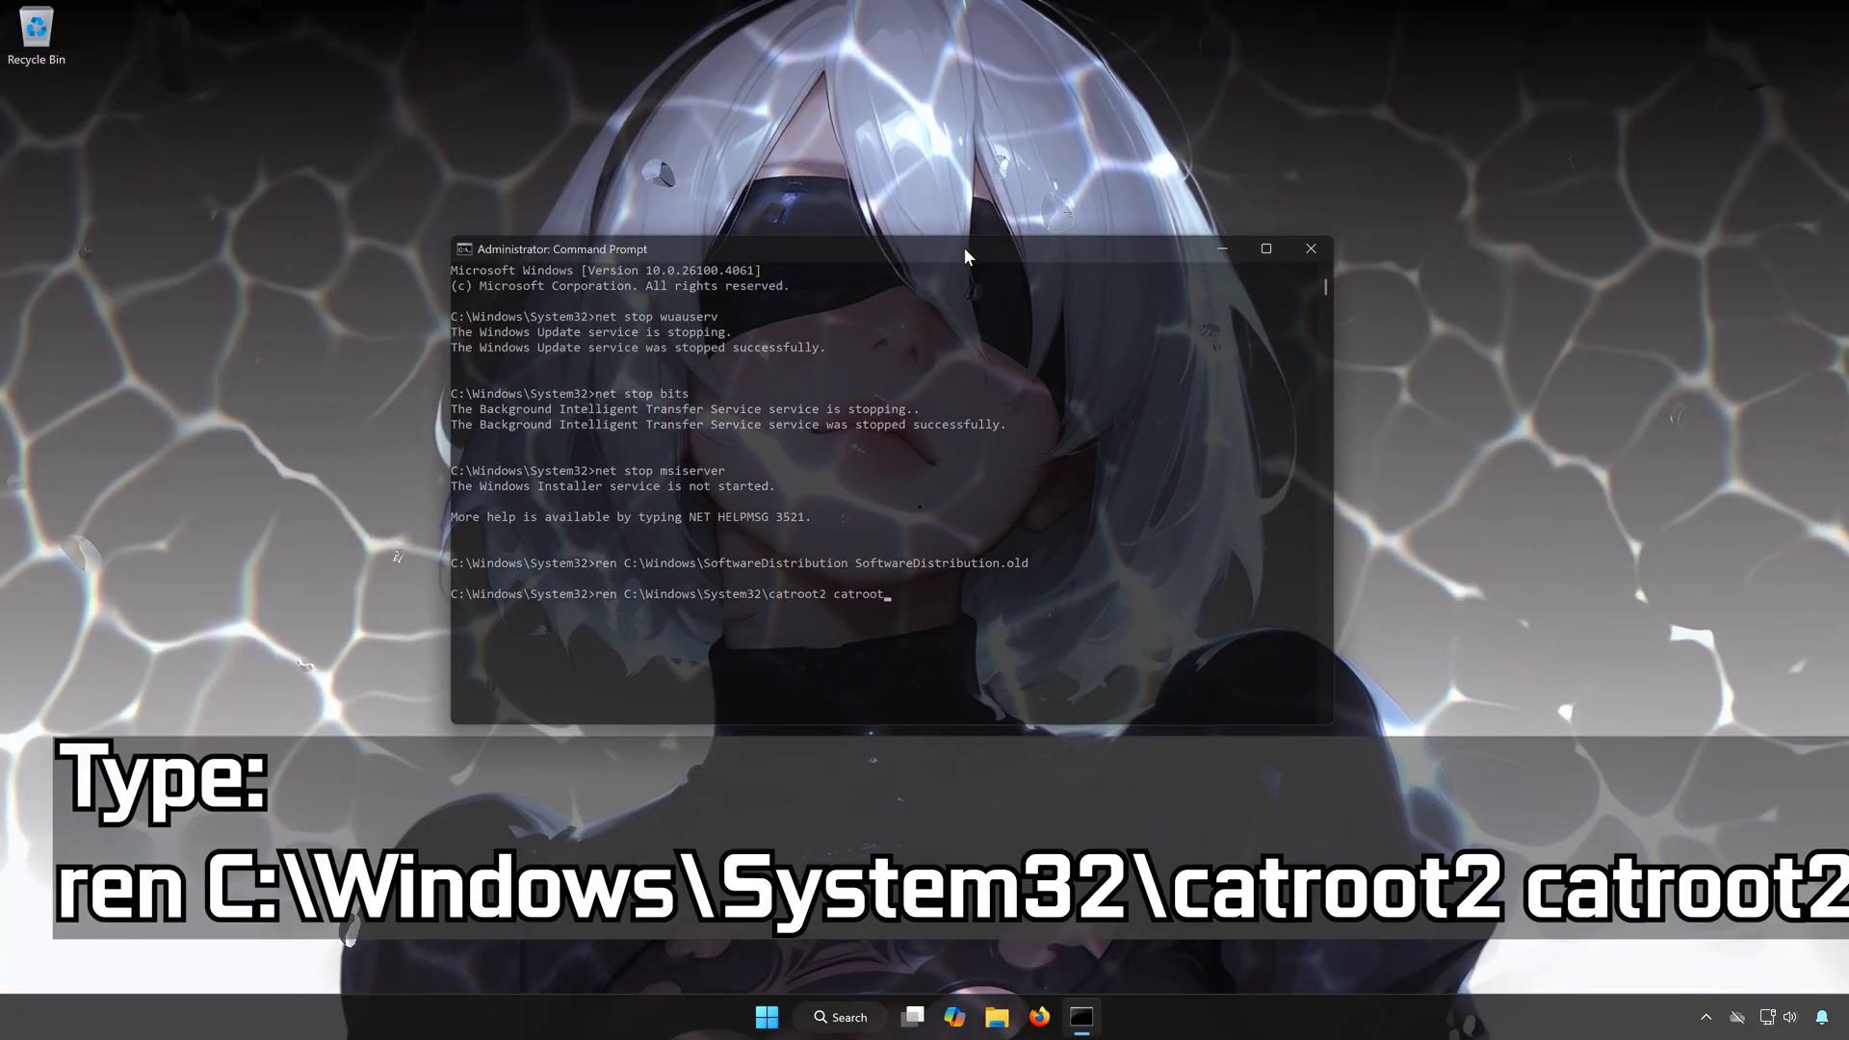
{"action": "type", "text": ".old"}
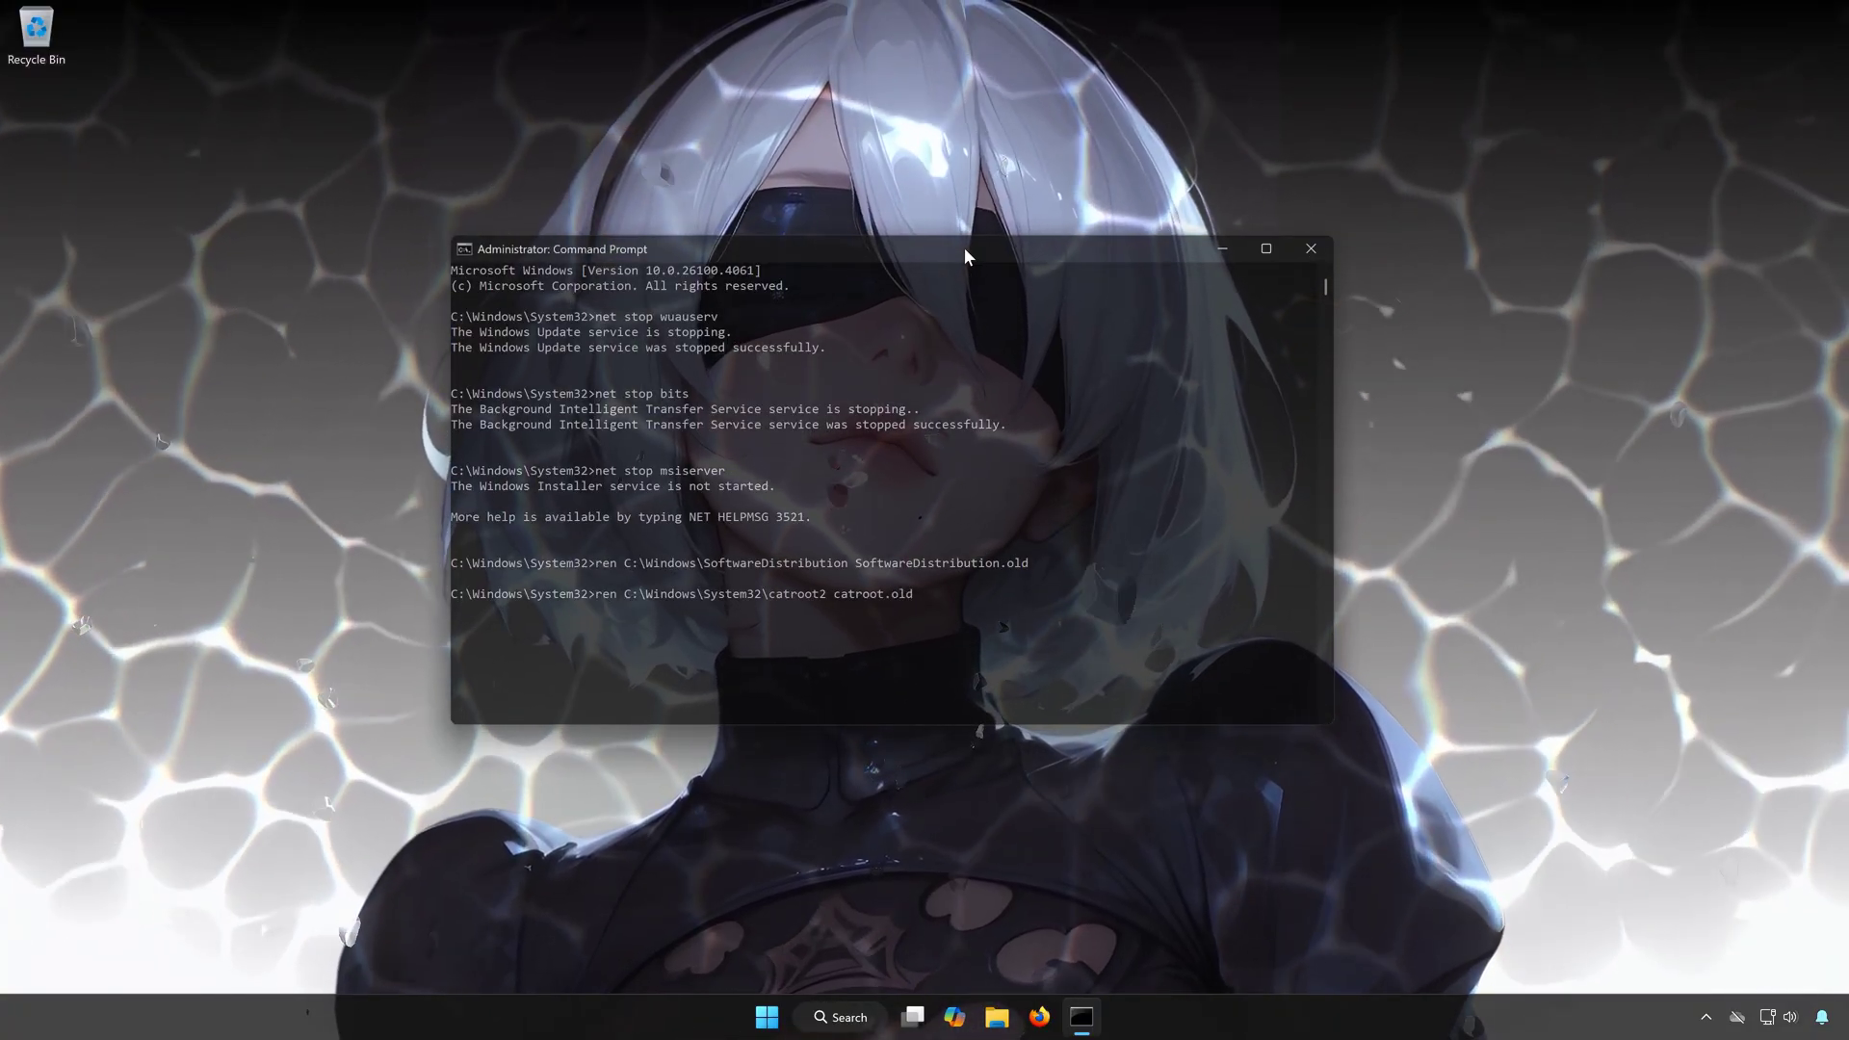
{"action": "key", "text": "Return"}
{"action": "type", "text": "net"}
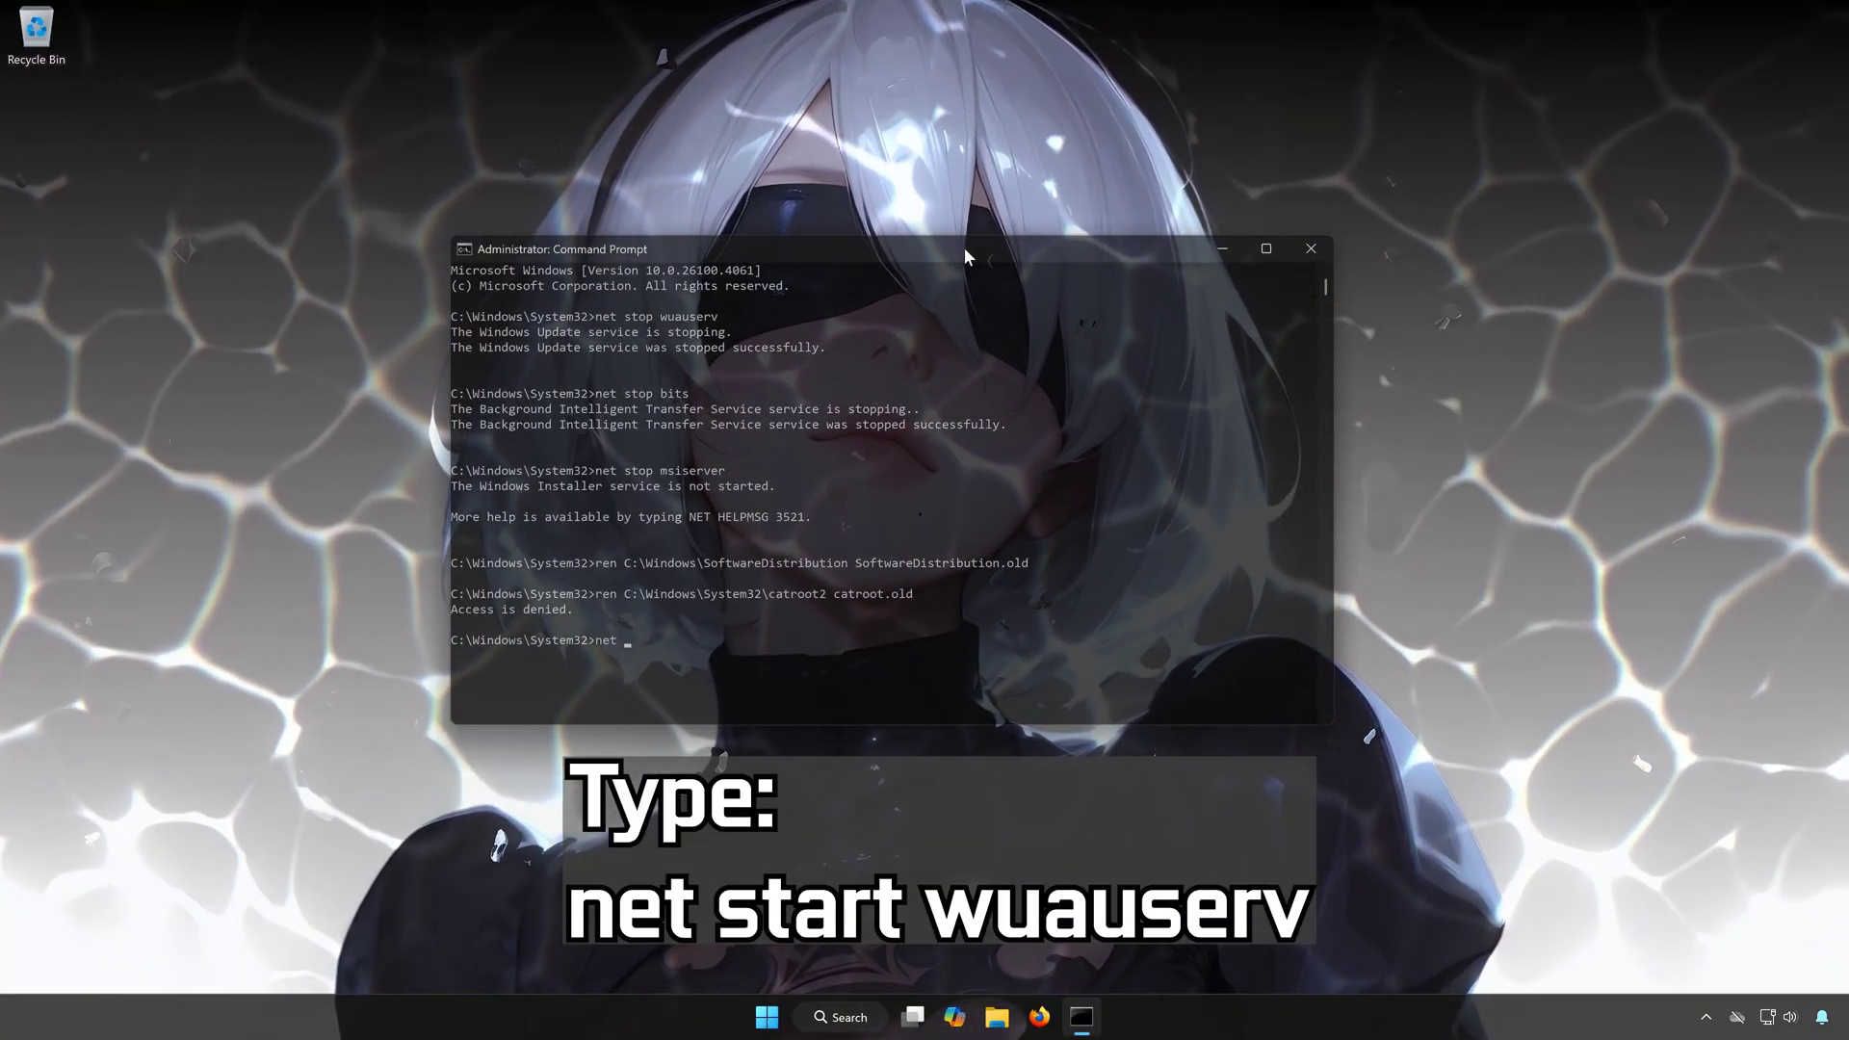
Step: Restart the wuauserv, cryptSvc, bits and msiserver services, then close Command Prompt with Alt+F4
{"action": "type", "text": "ser"}
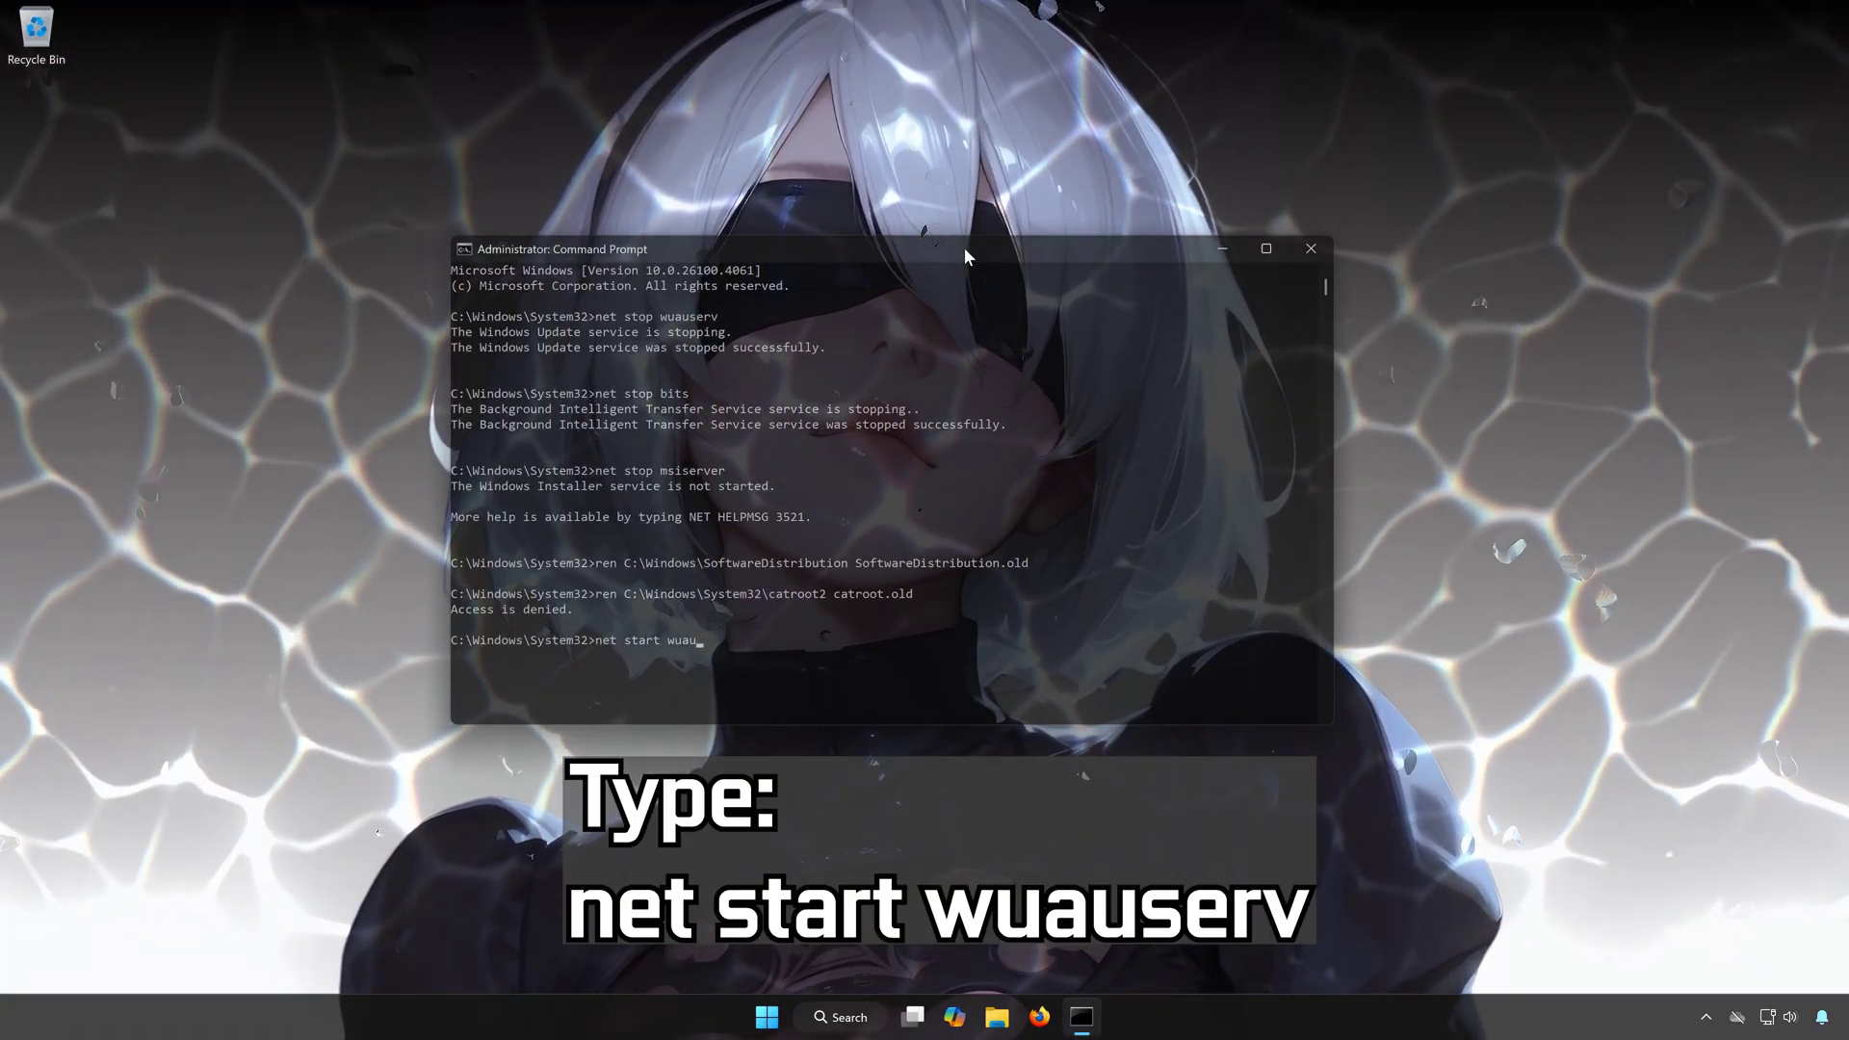
{"action": "type", "text": "v"}
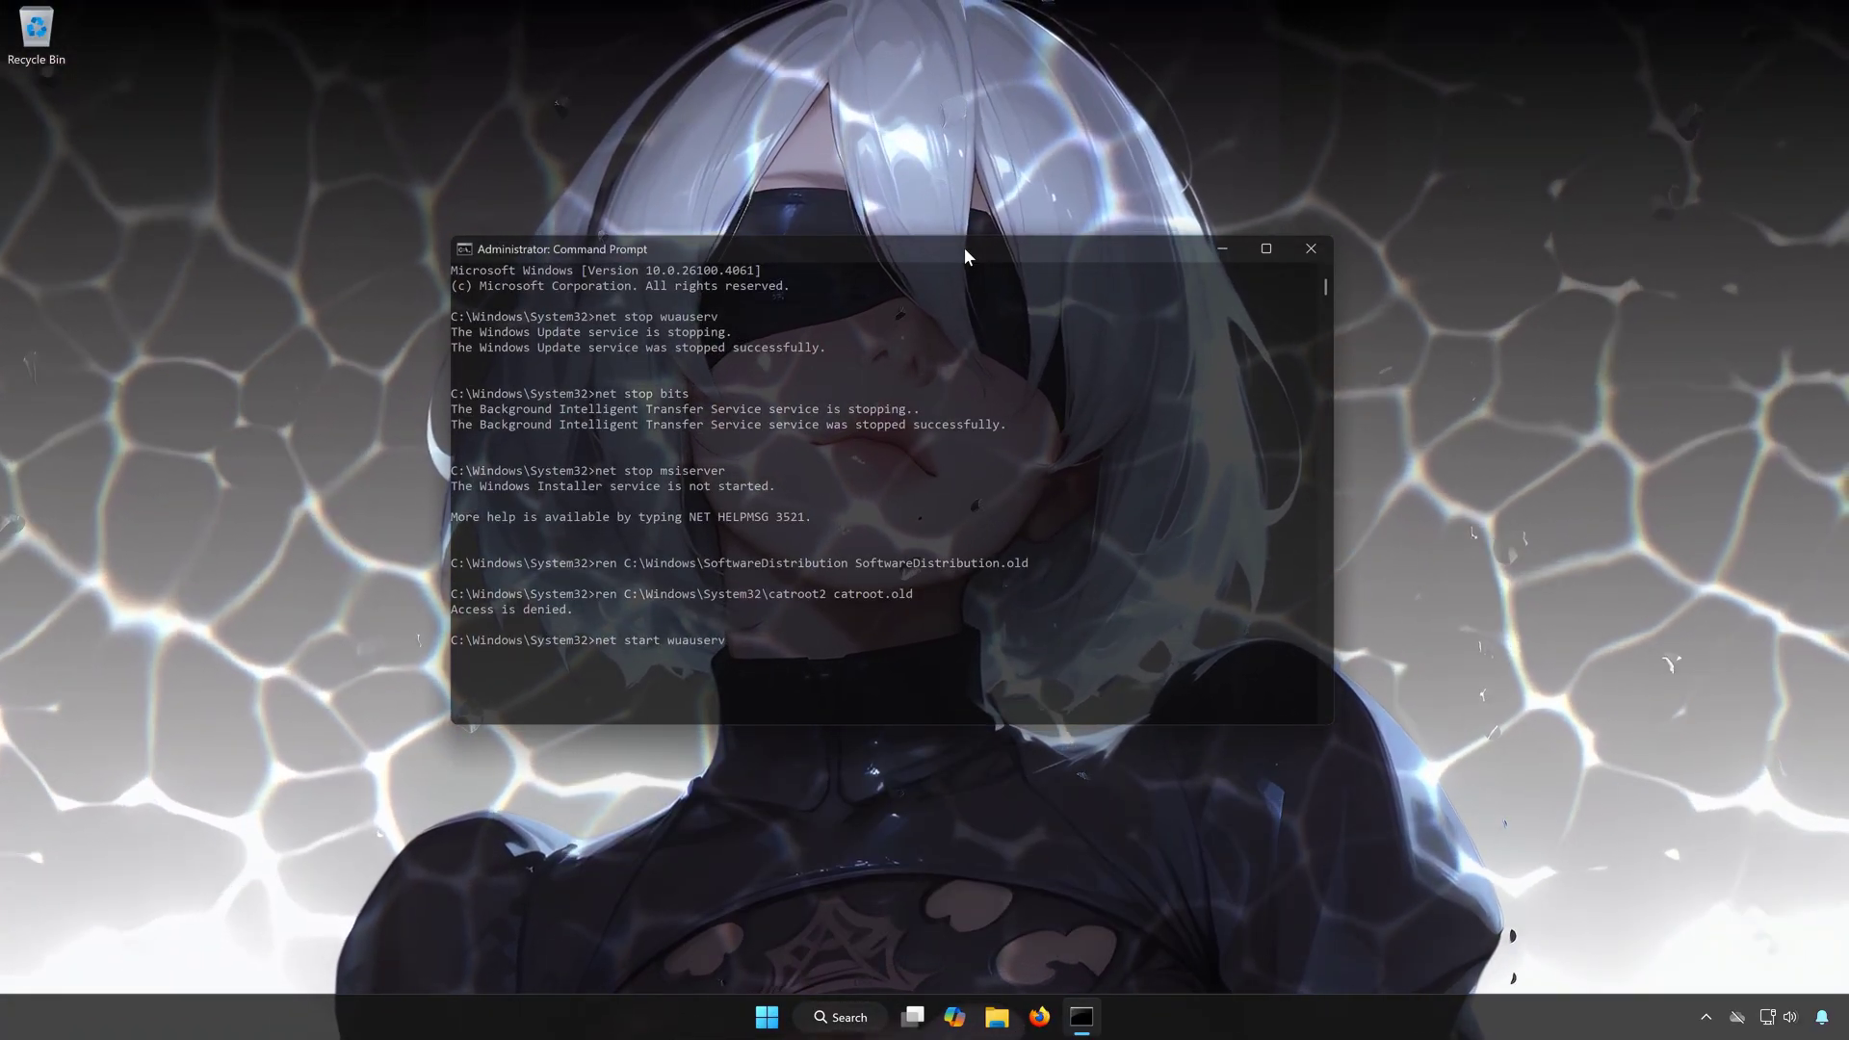
{"action": "key", "text": "Return"}
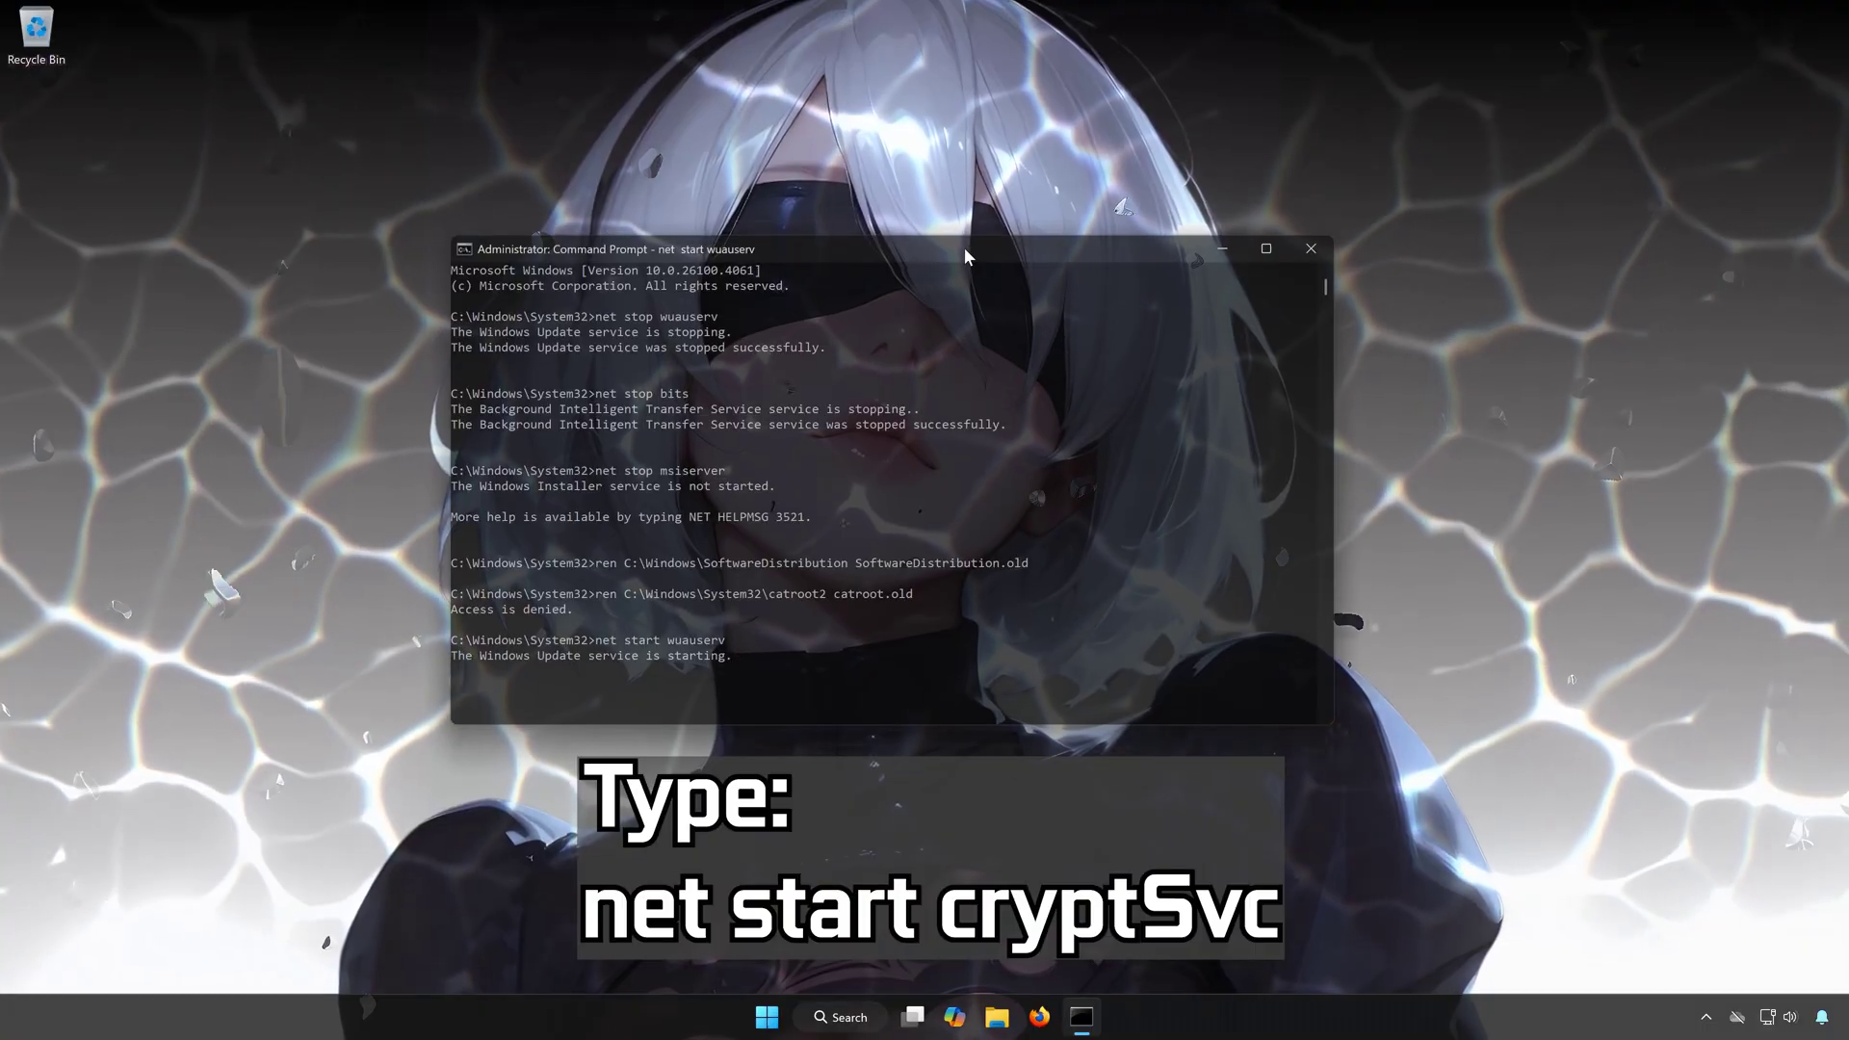
{"action": "type", "text": "net start cryptS"}
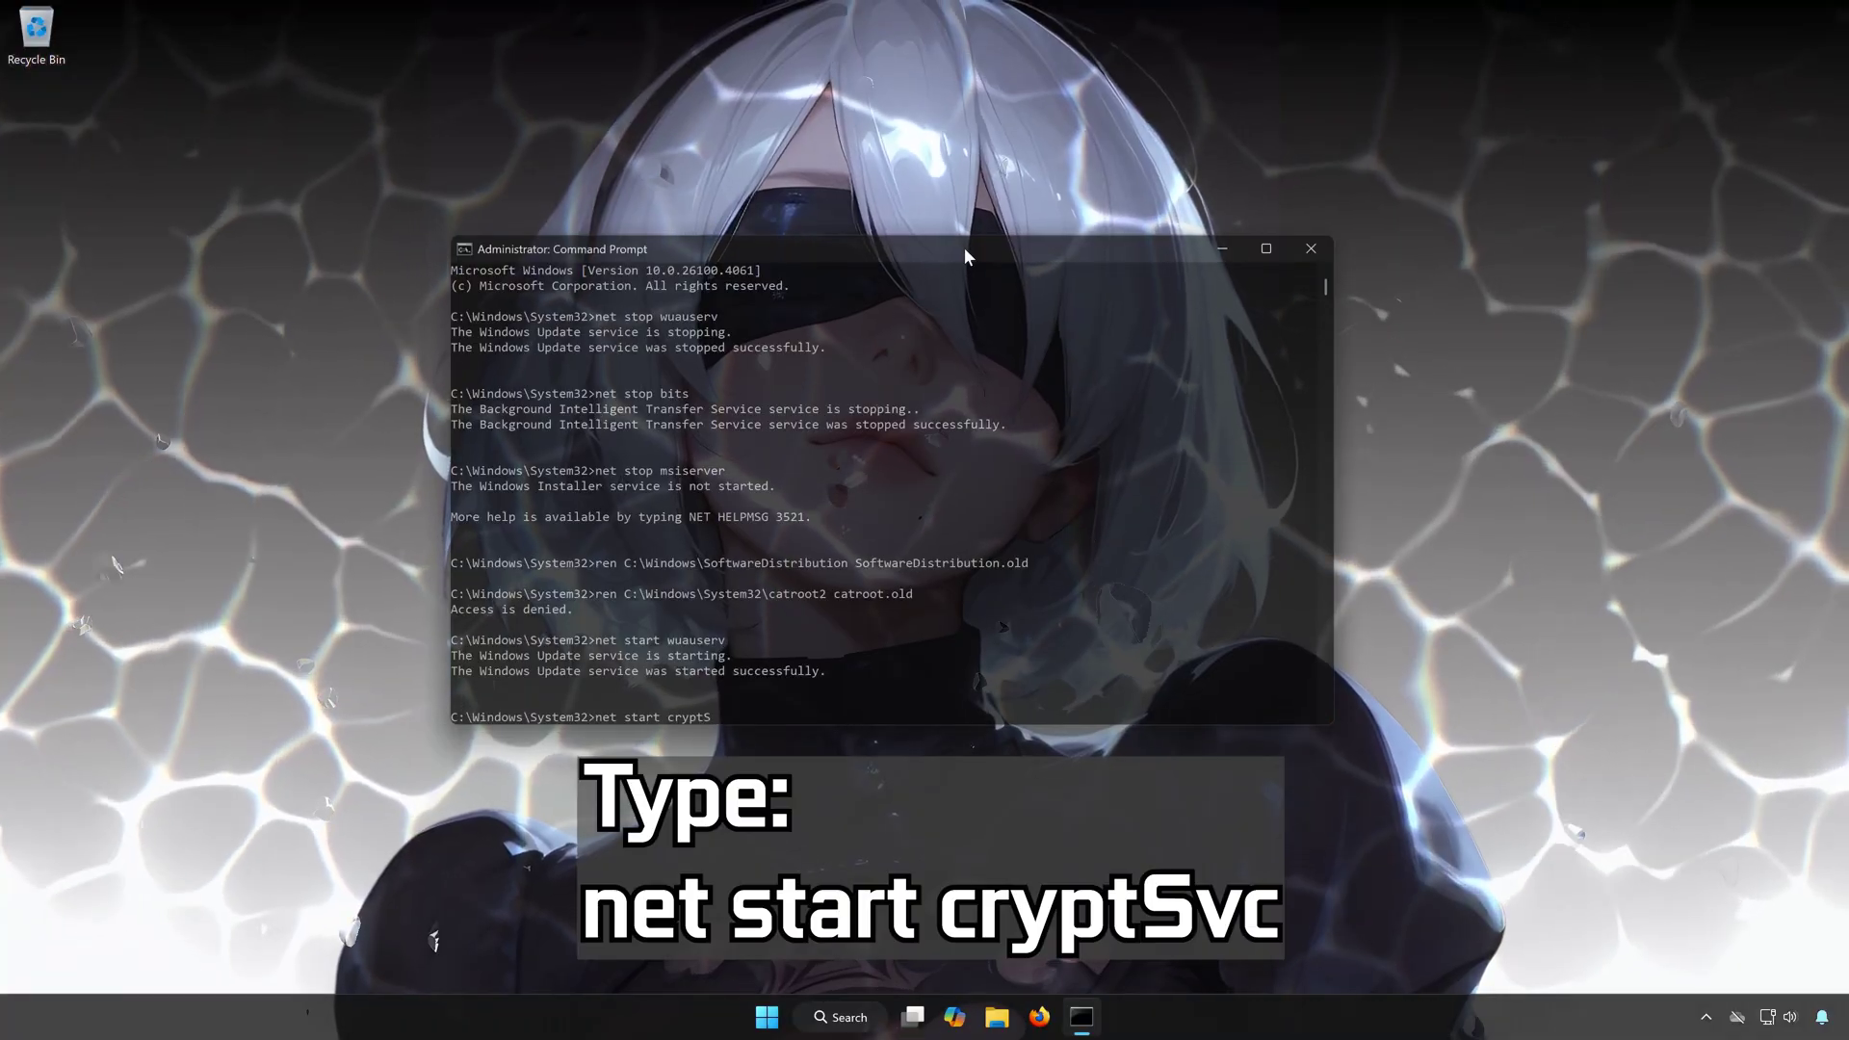
{"action": "type", "text": "vc"}
{"action": "key", "text": "Return"}
{"action": "type", "text": "net start bits"}
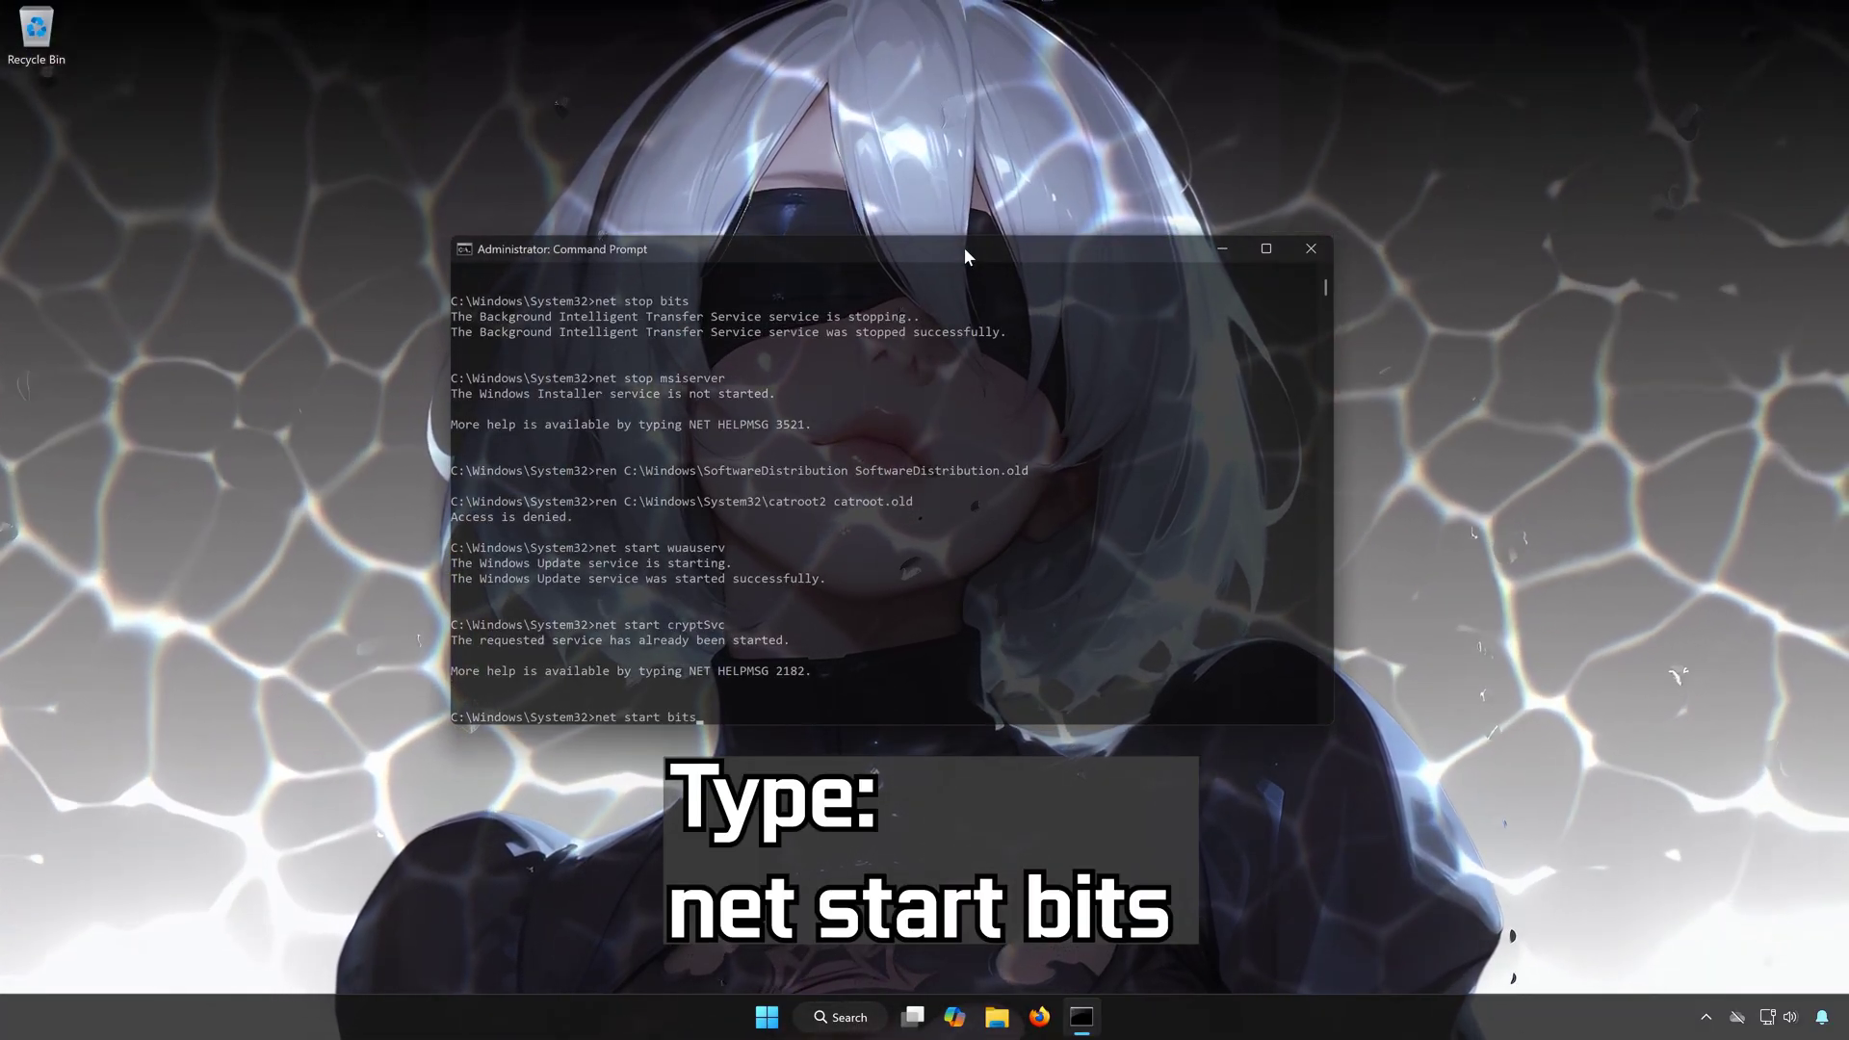
{"action": "key", "text": "Return"}
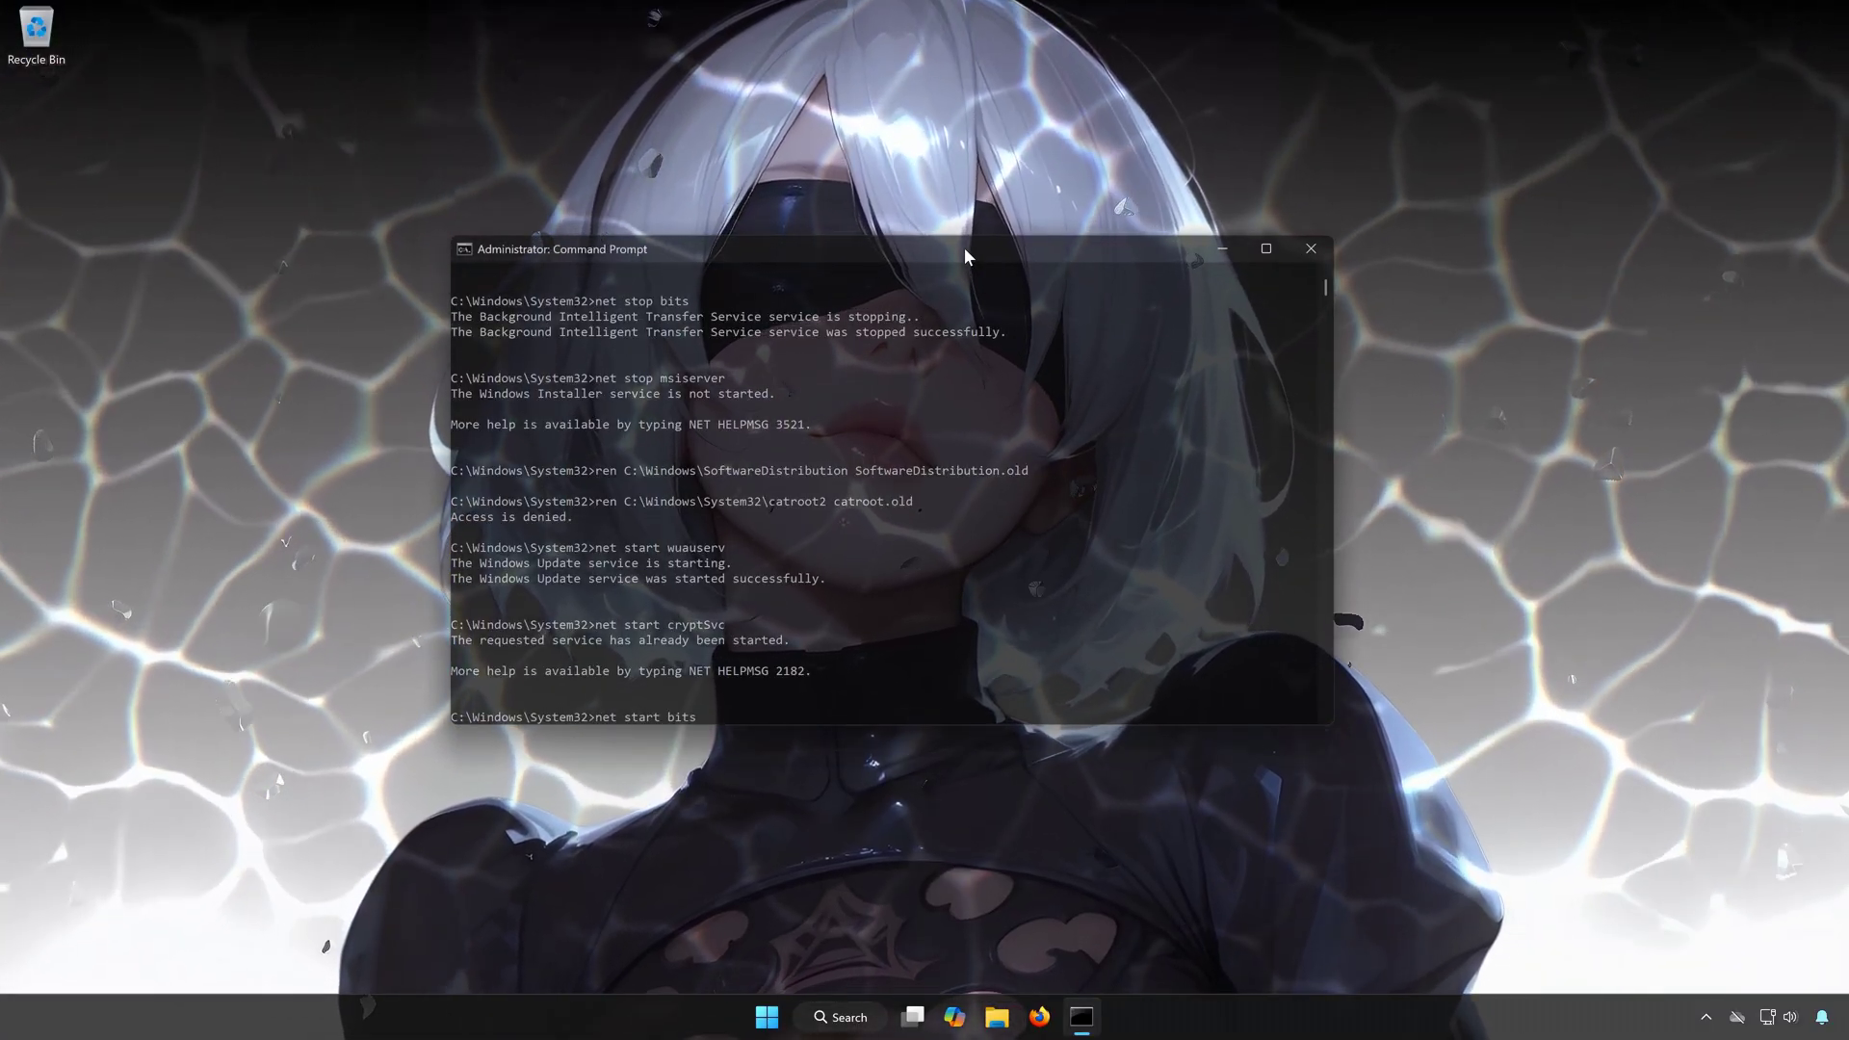
{"action": "type", "text": "net"}
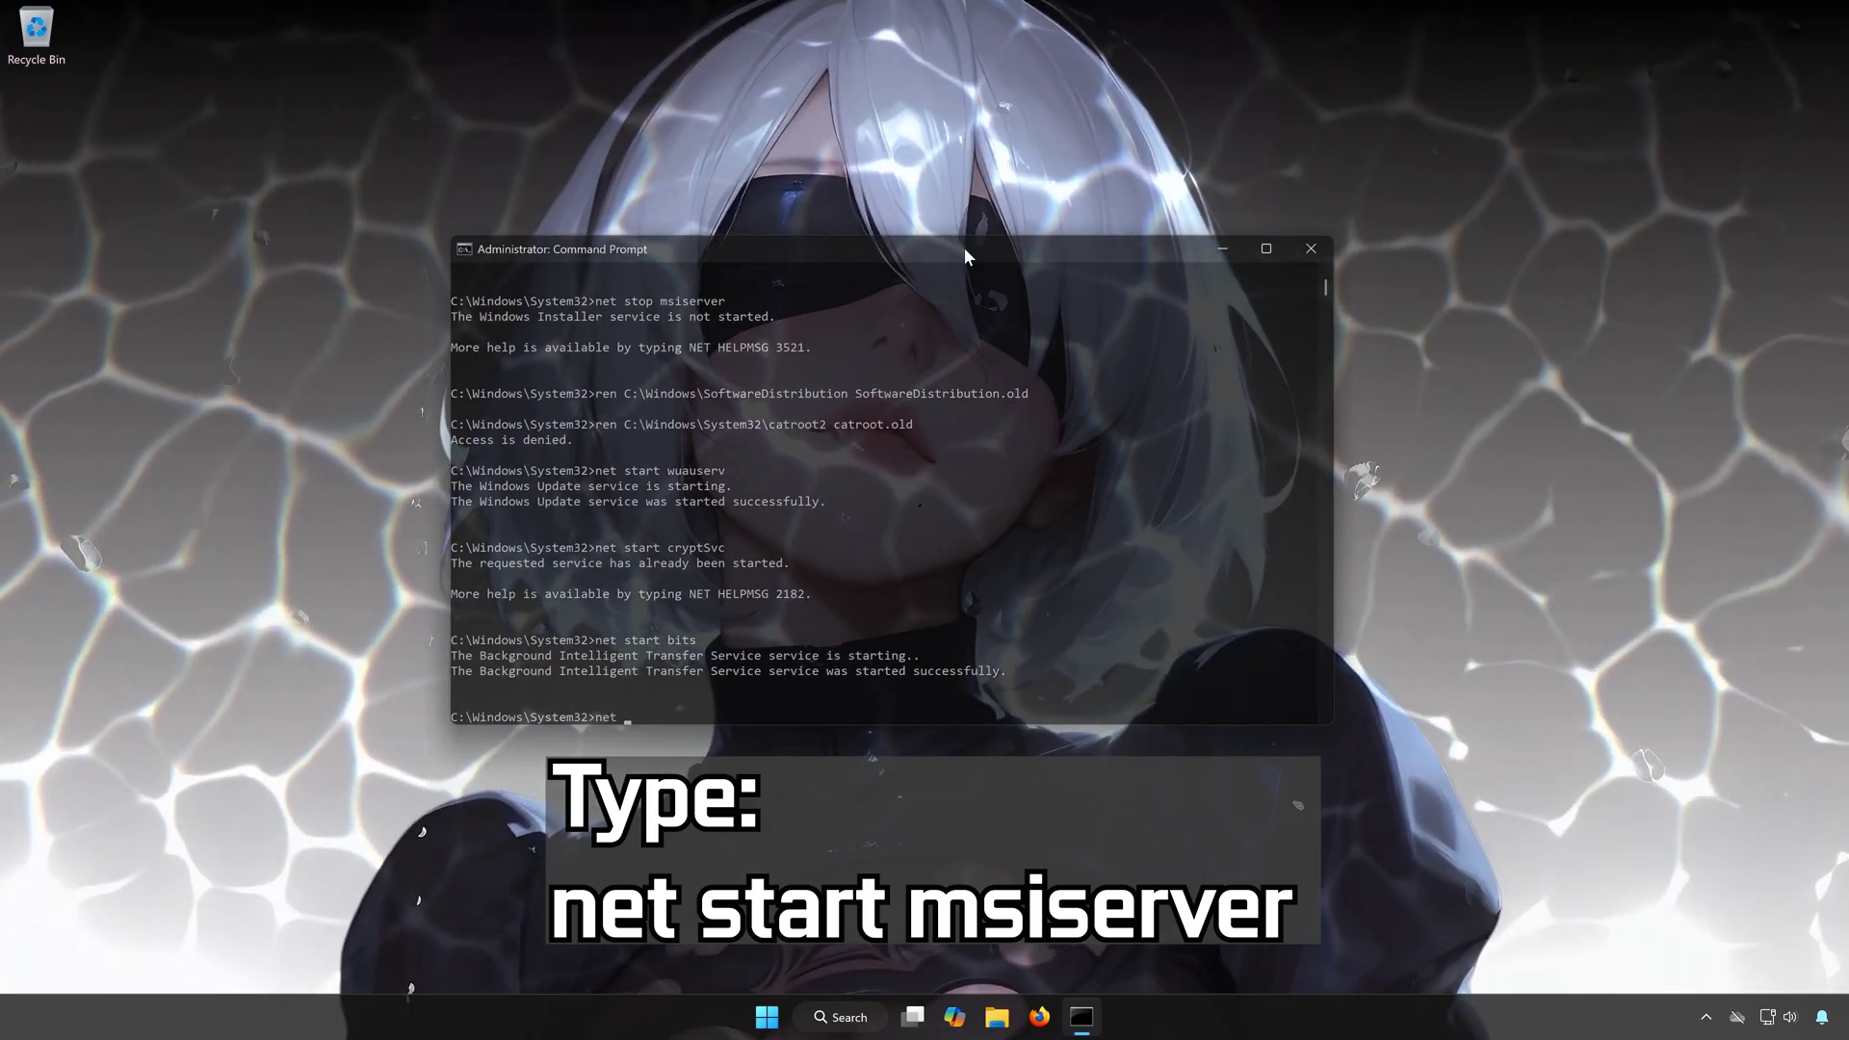
{"action": "type", "text": " start ms"}
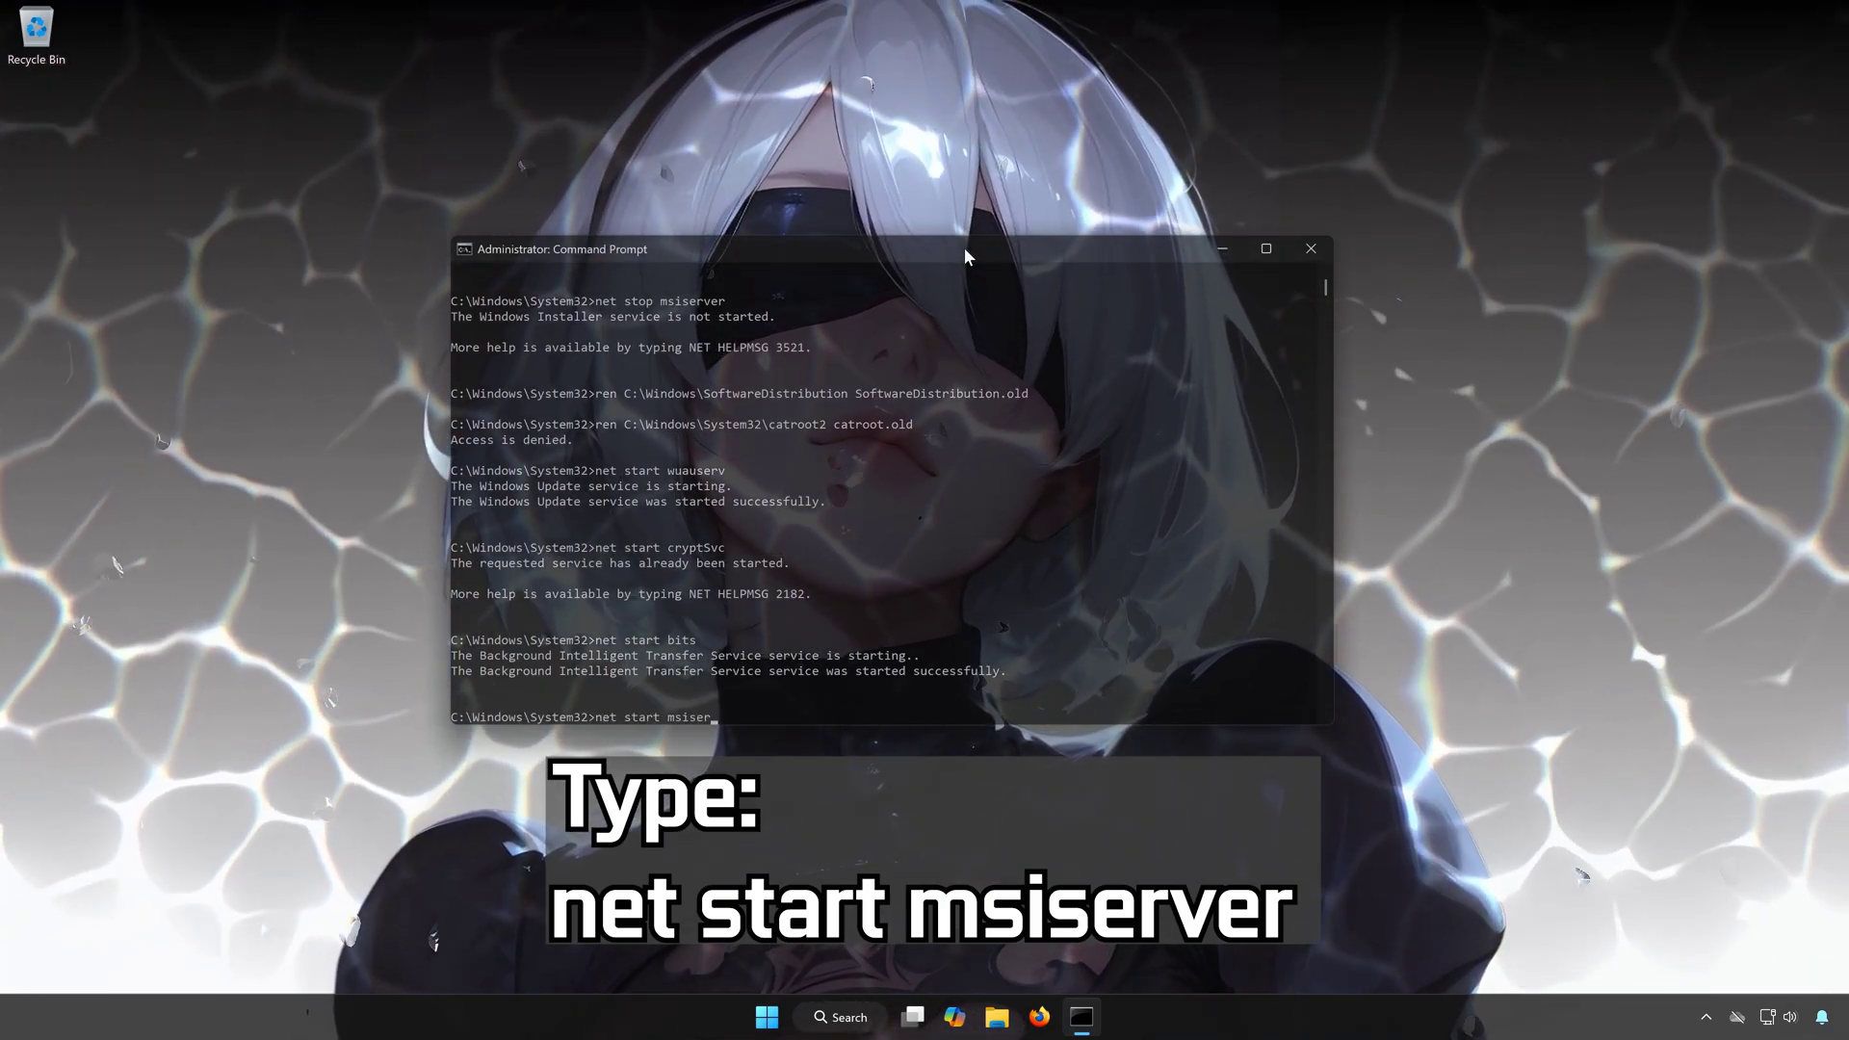
{"action": "type", "text": "iserver"}
{"action": "key", "text": "Return"}
{"action": "type", "text": "exit"}
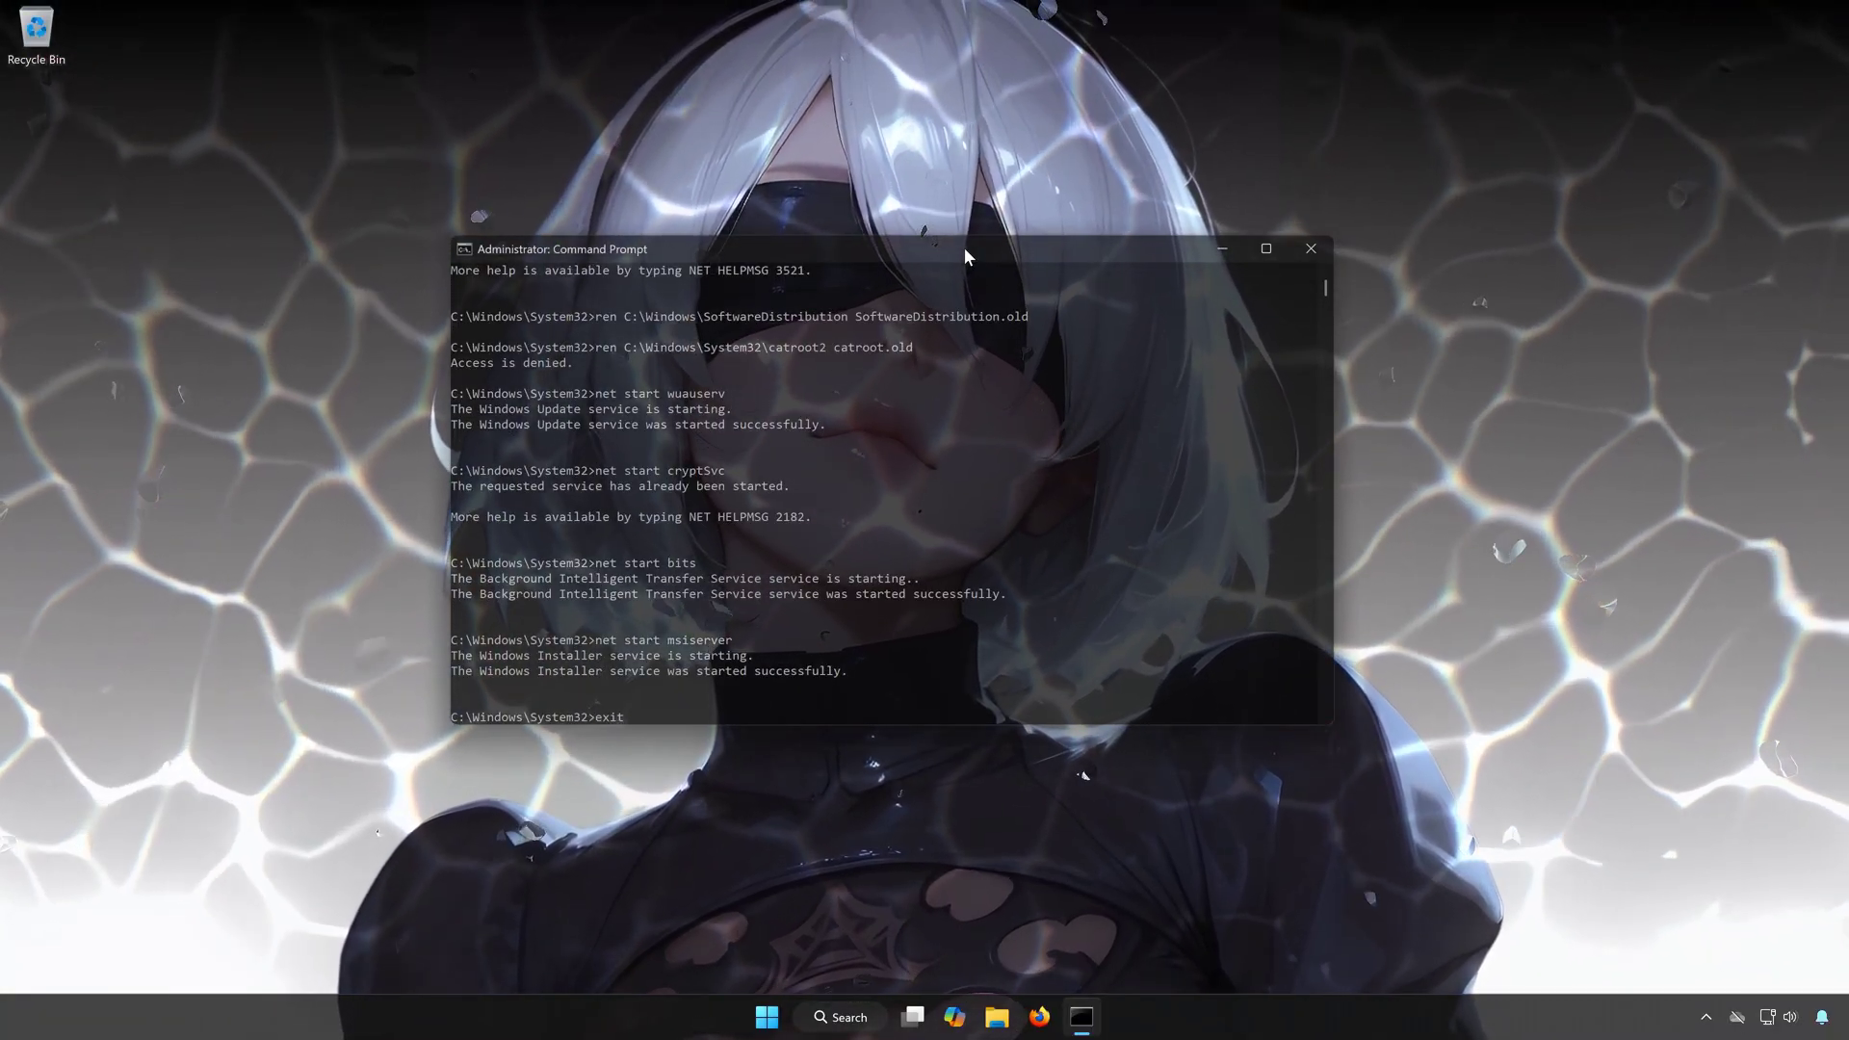
{"action": "key", "text": "alt+F4"}
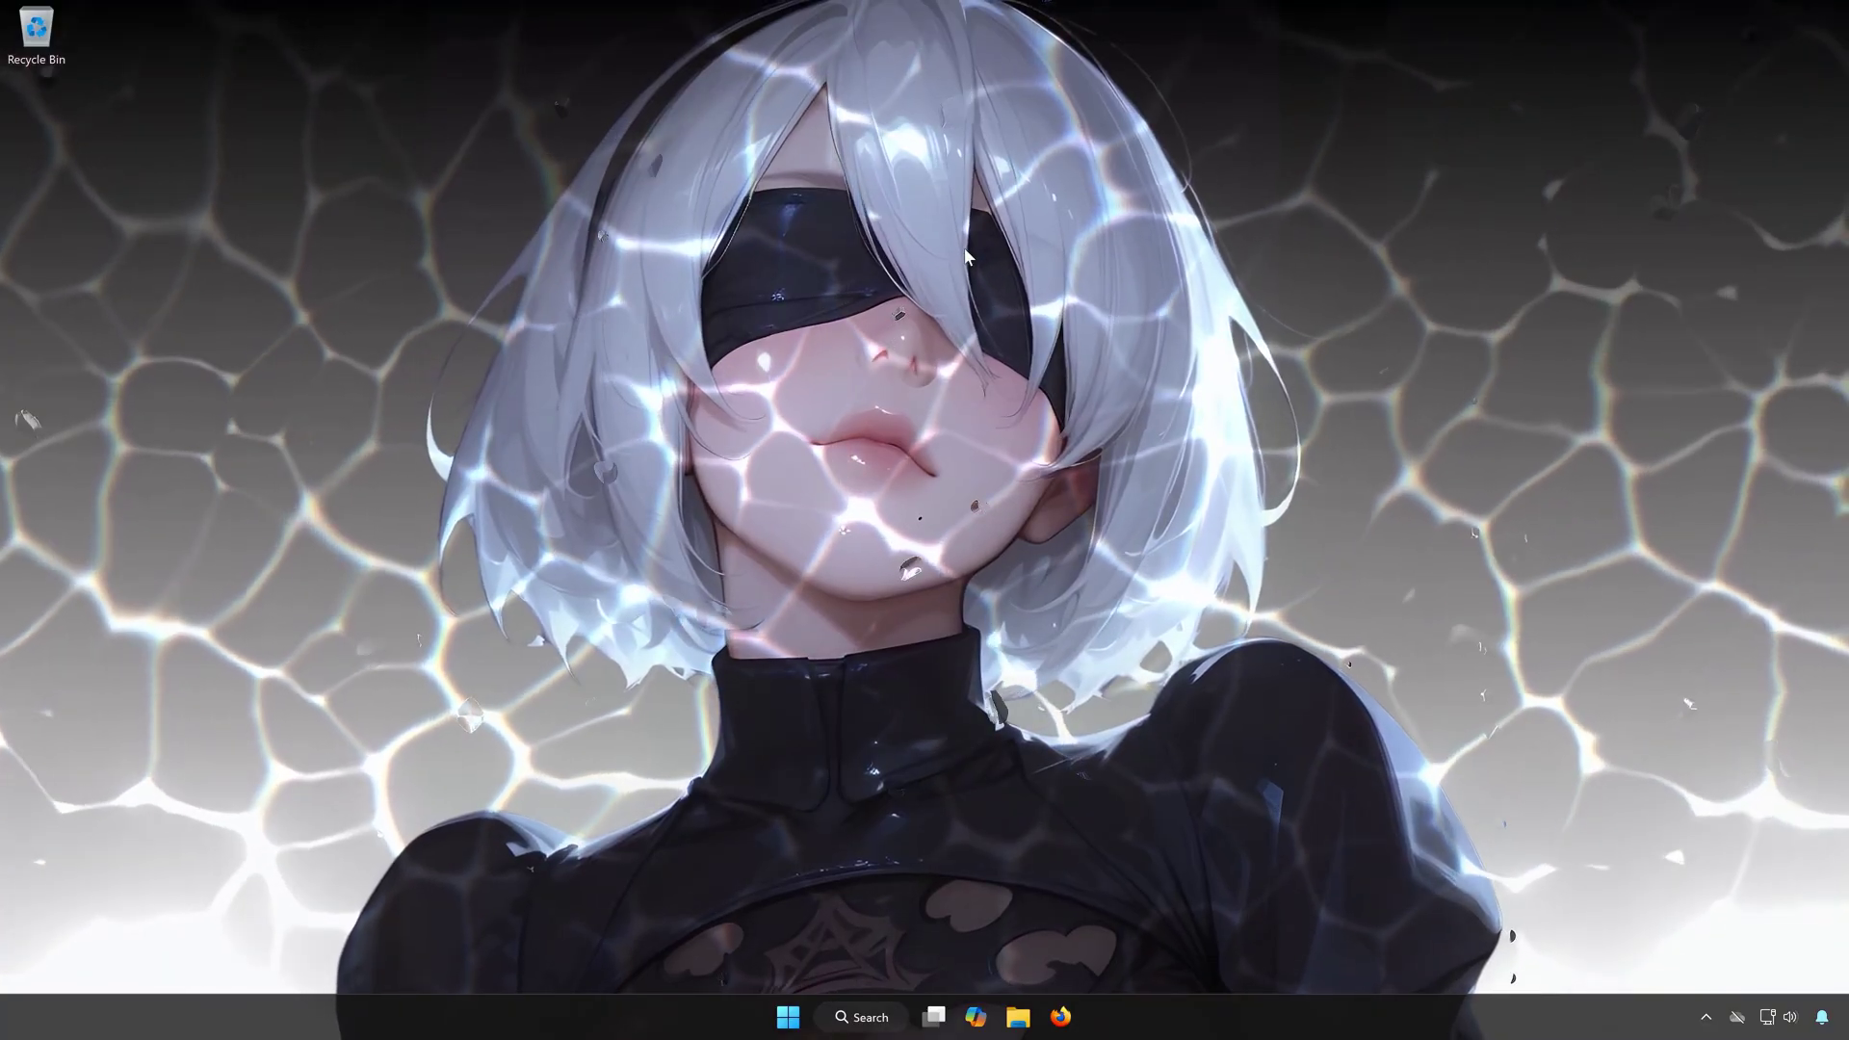
{"action": "left_click", "coordinate": [788, 1016]}
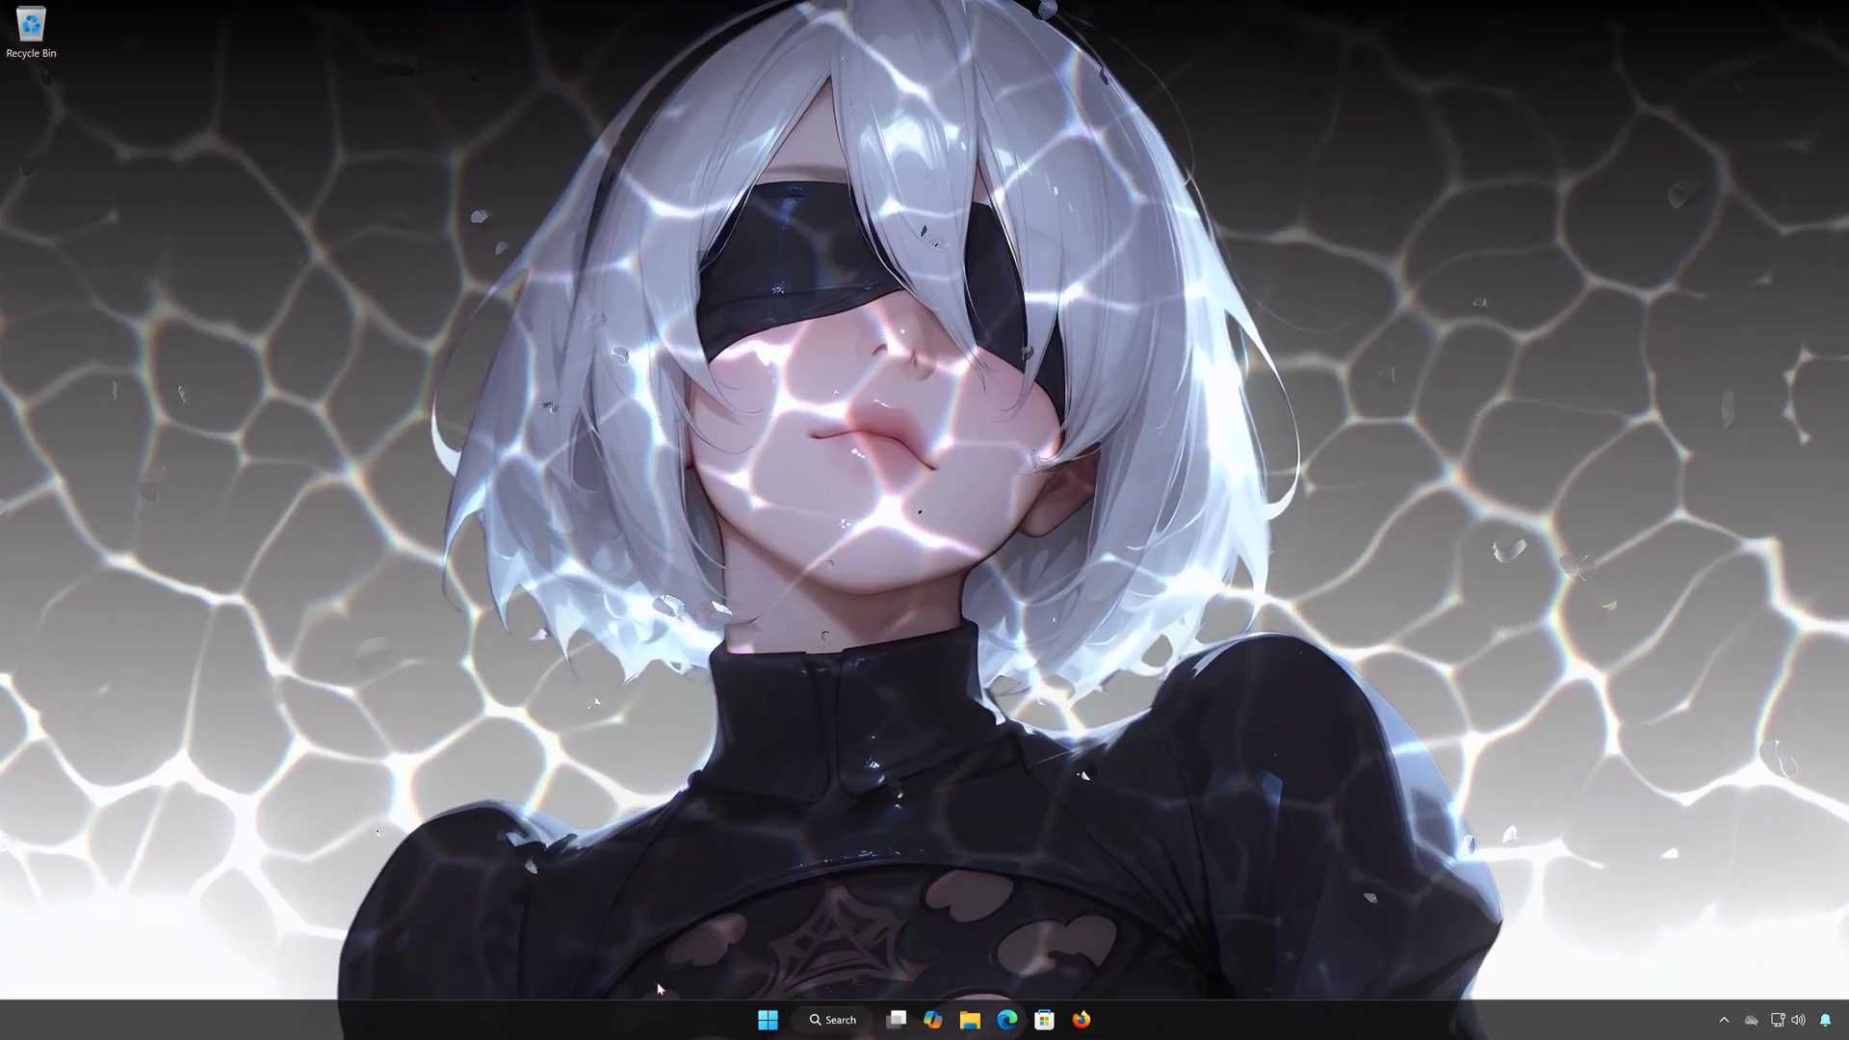
Step: Reopen Settings and go to System > Troubleshoot > Other troubleshooters
{"action": "left_click", "coordinate": [768, 1023]}
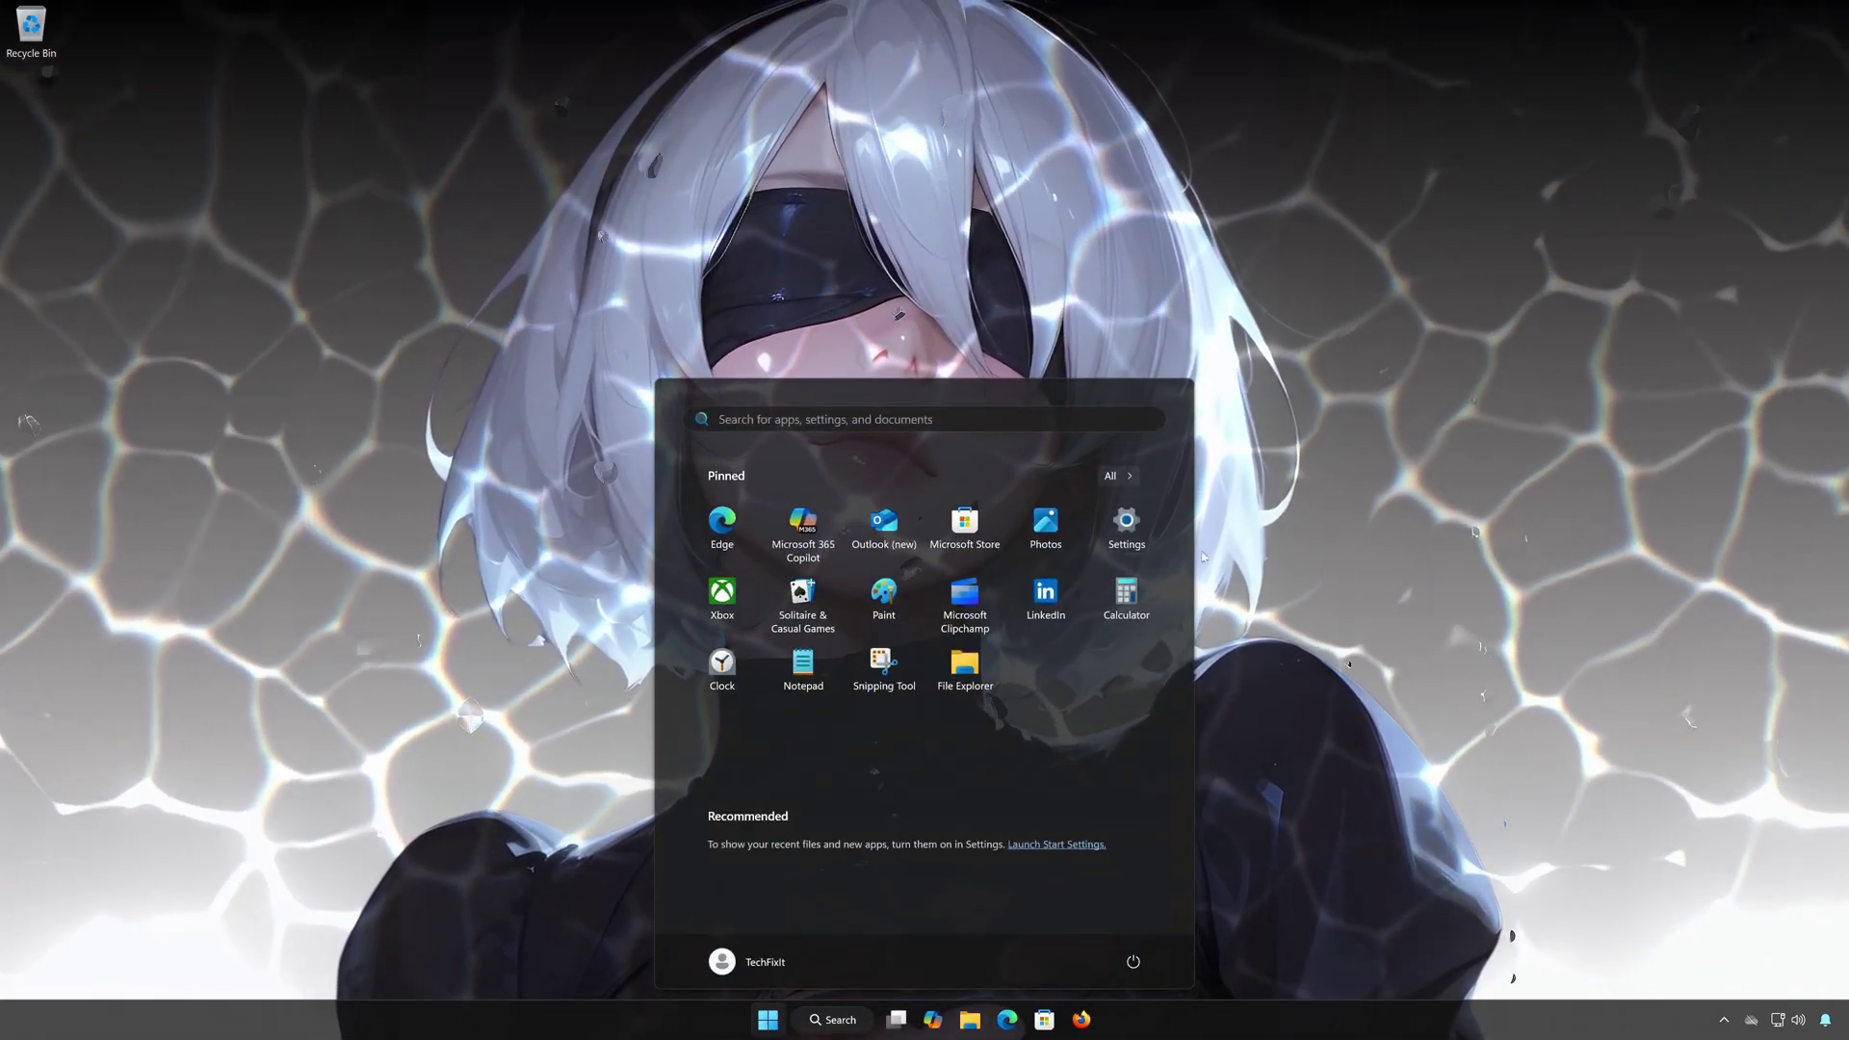
{"action": "left_click", "coordinate": [1127, 525]}
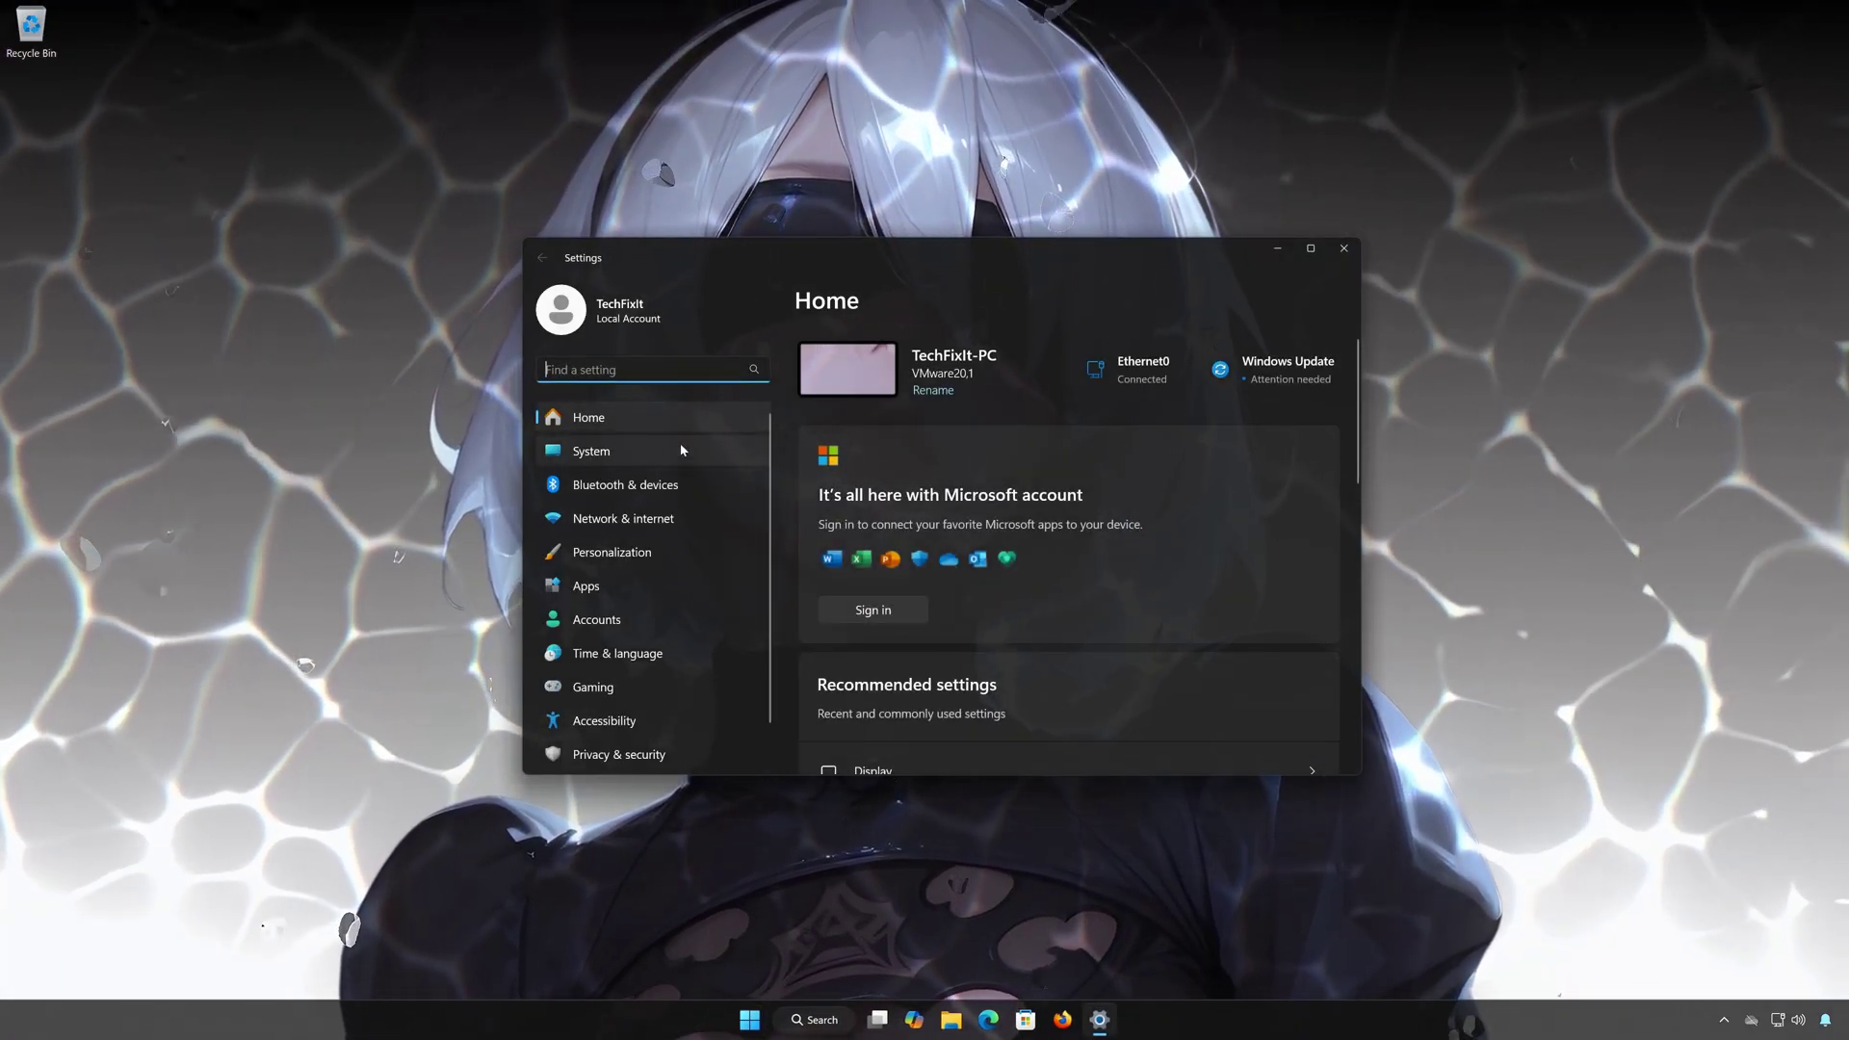
{"action": "left_click", "coordinate": [648, 453]}
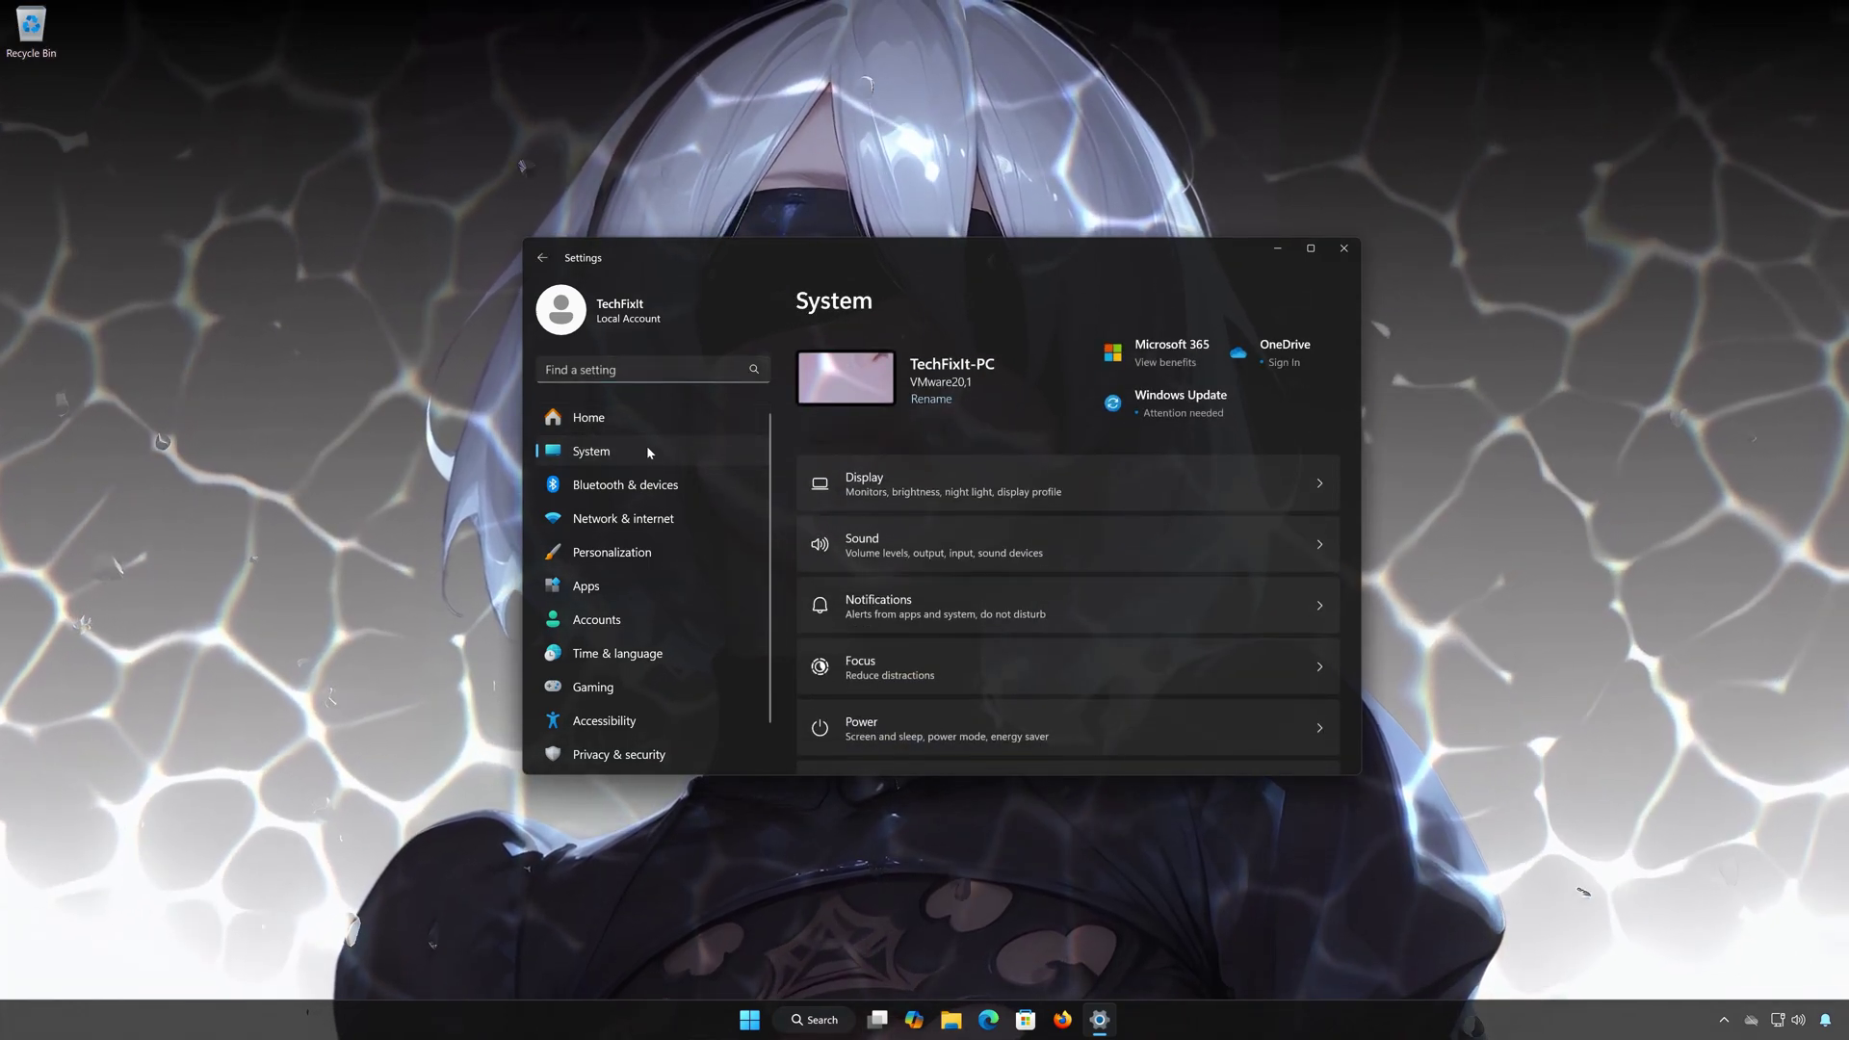
{"action": "scroll", "coordinate": [1017, 546], "scroll_direction": "down", "scroll_amount": 1}
{"action": "scroll", "coordinate": [1019, 556], "scroll_direction": "down", "scroll_amount": 2}
{"action": "scroll", "coordinate": [1019, 553], "scroll_direction": "down", "scroll_amount": 1}
{"action": "scroll", "coordinate": [1018, 568], "scroll_direction": "down", "scroll_amount": 1}
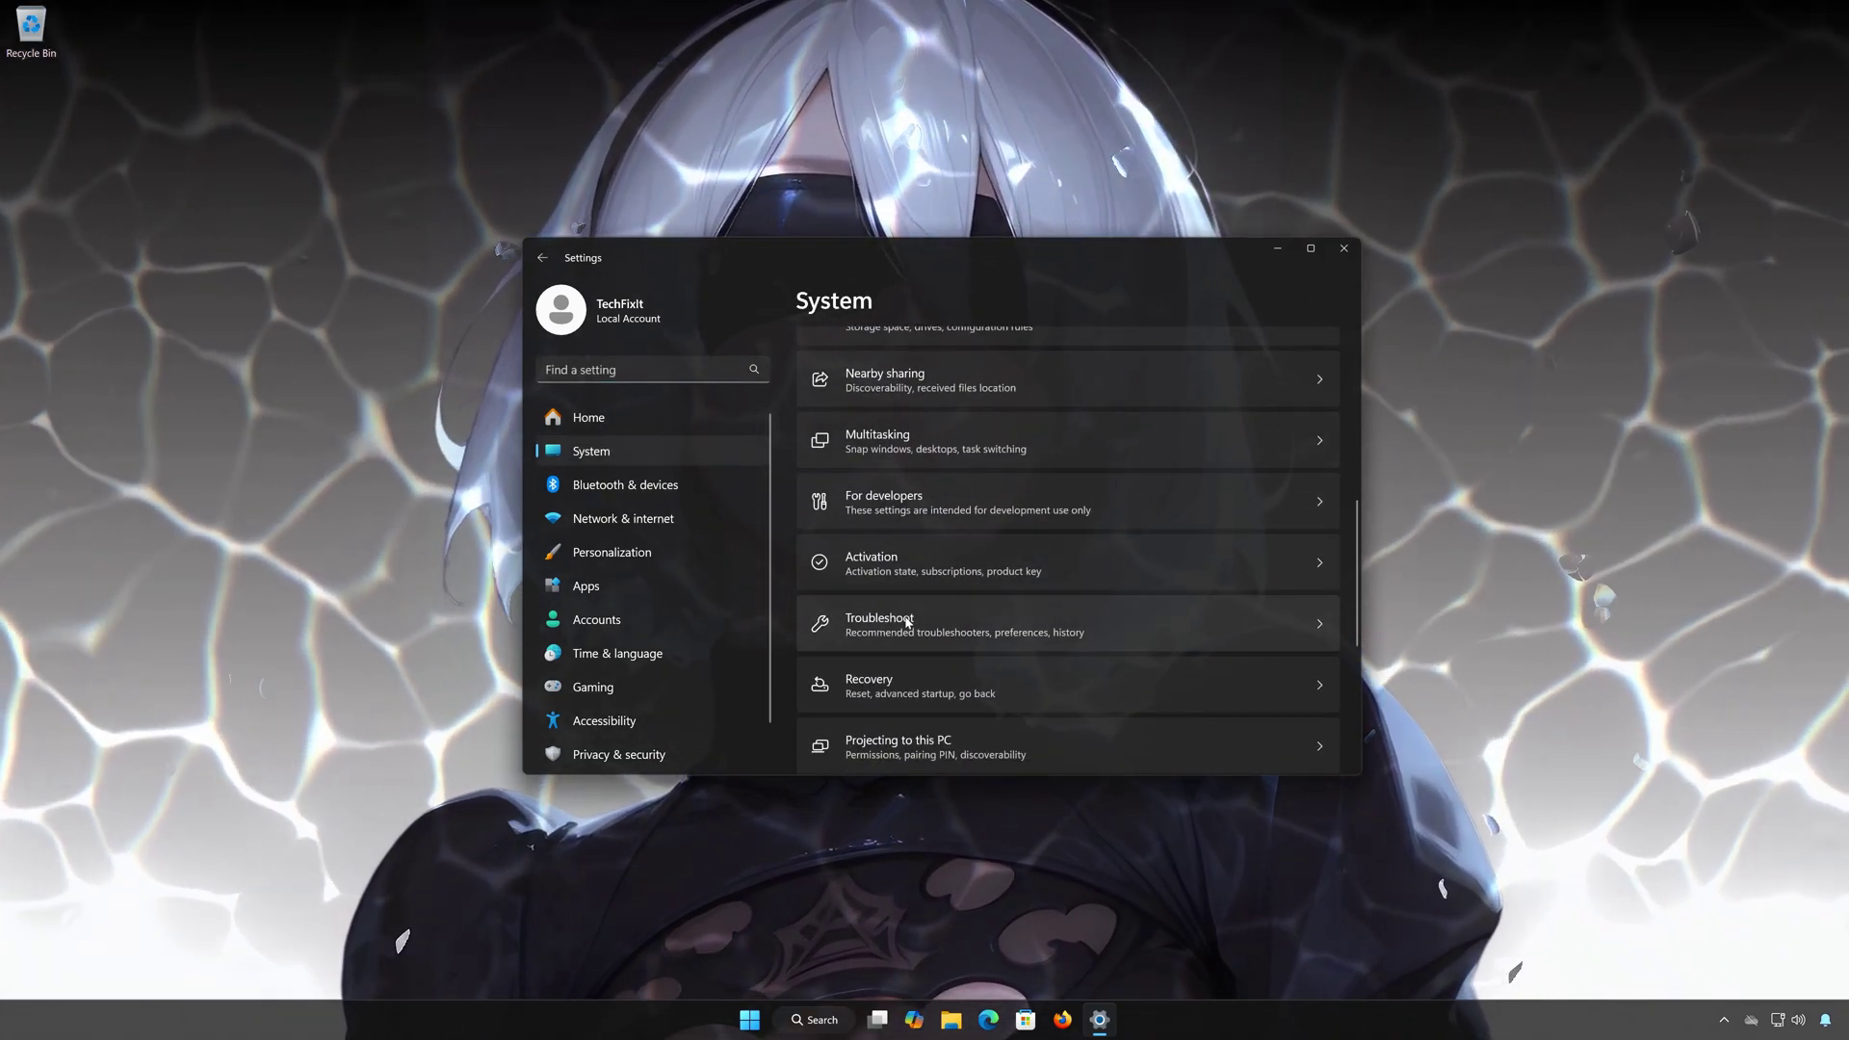
{"action": "left_click", "coordinate": [914, 621]}
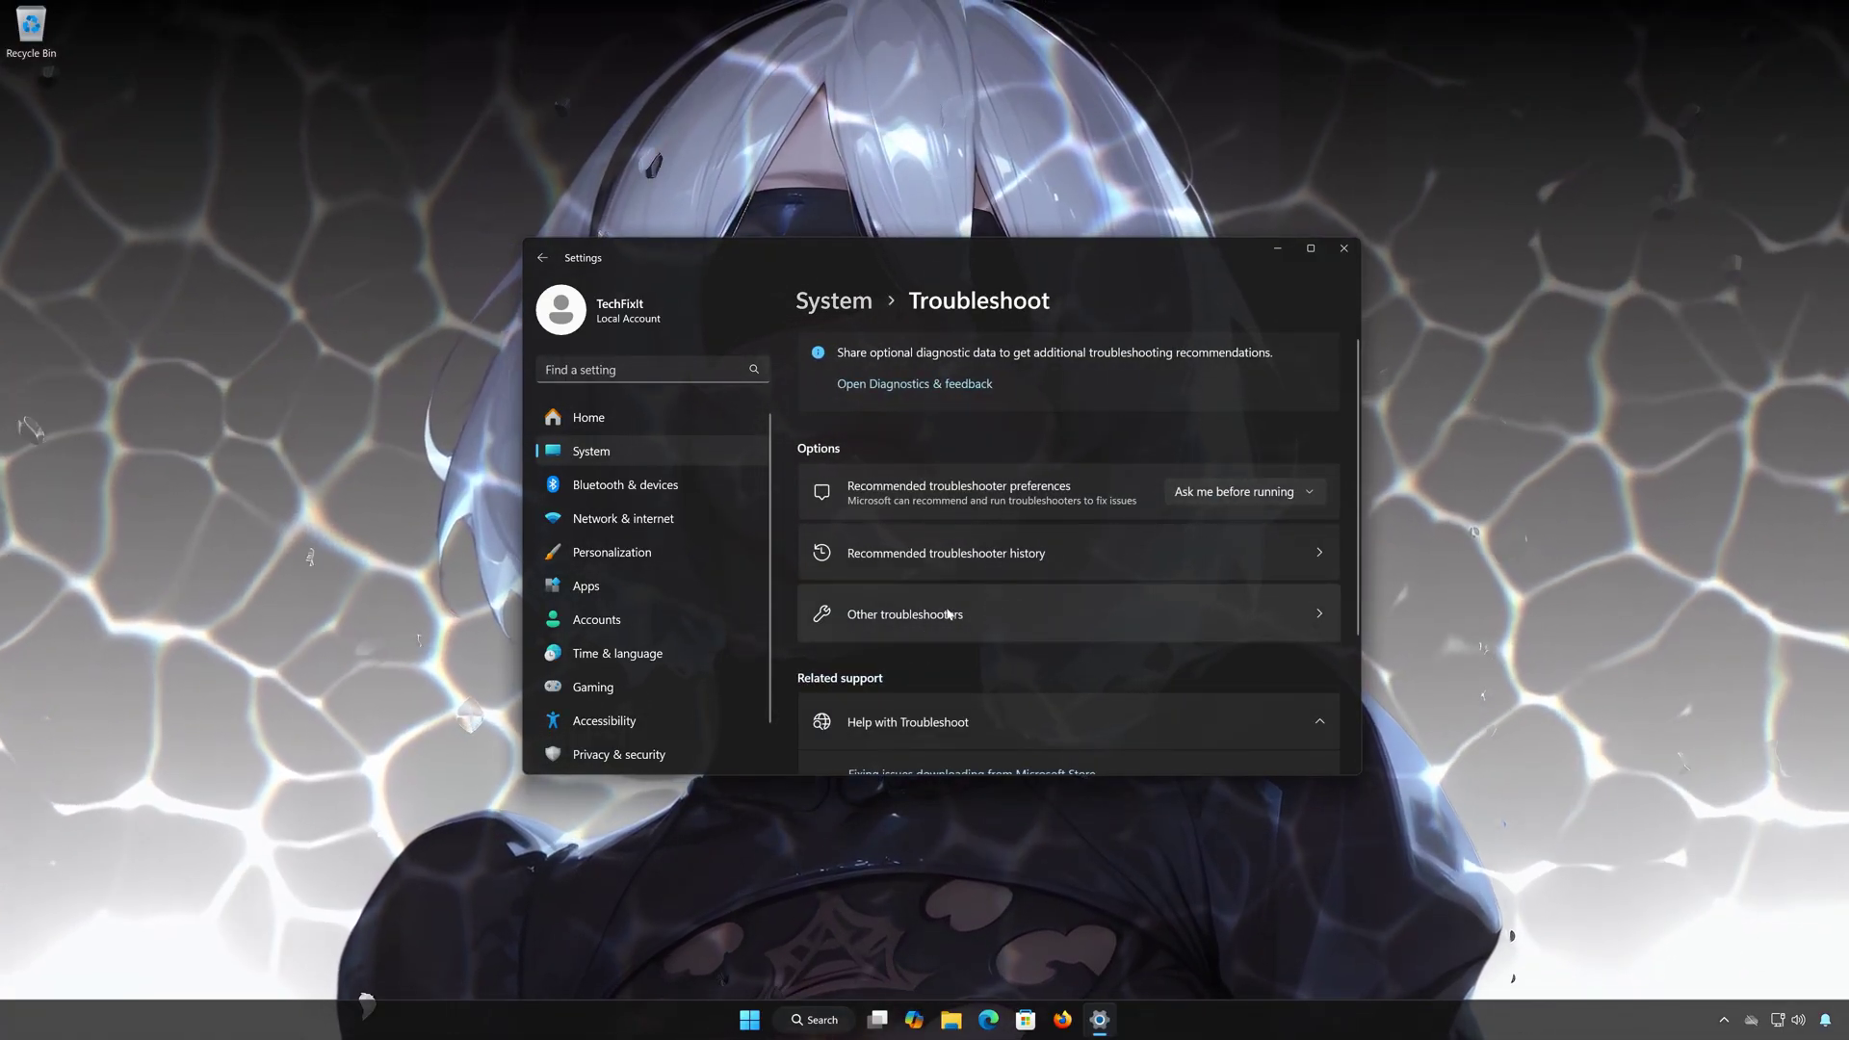
{"action": "left_click", "coordinate": [941, 616]}
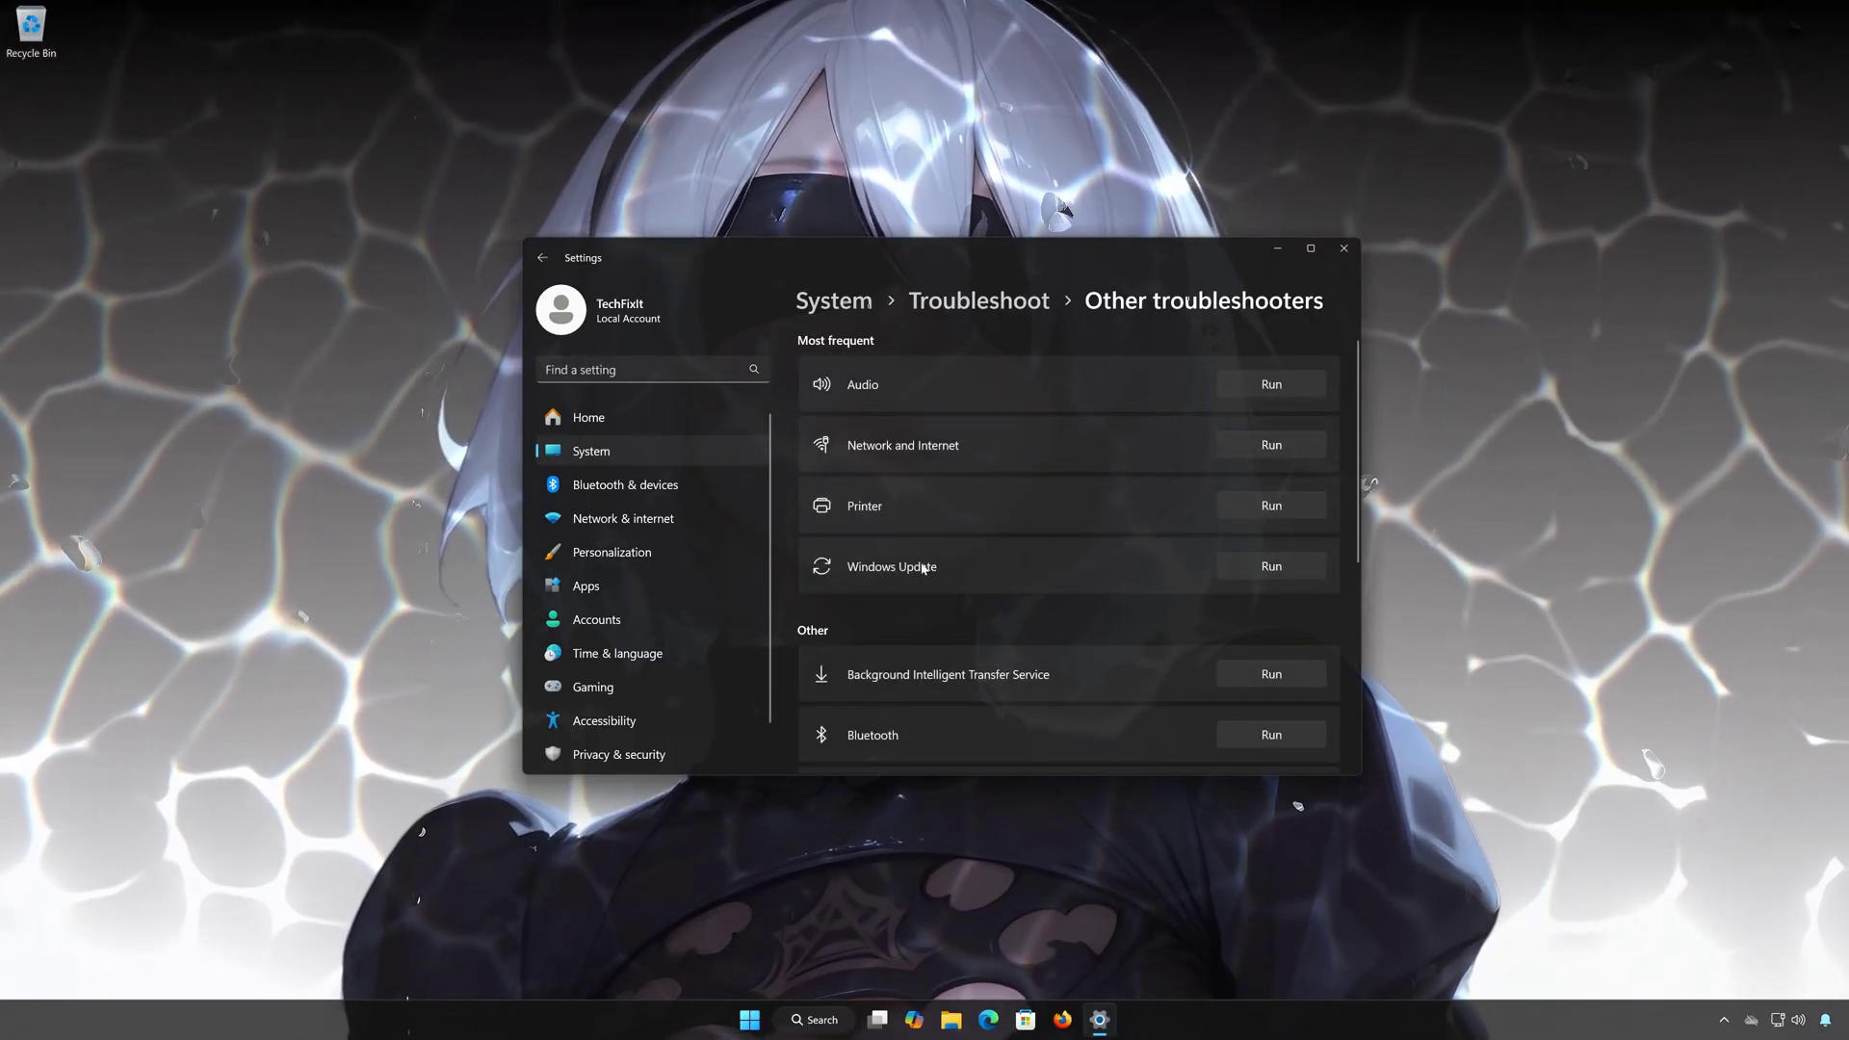
Step: Run the Windows Update troubleshooter for updates that can't download, install or uninstall, approving the diagnostic
{"action": "left_click", "coordinate": [1267, 568]}
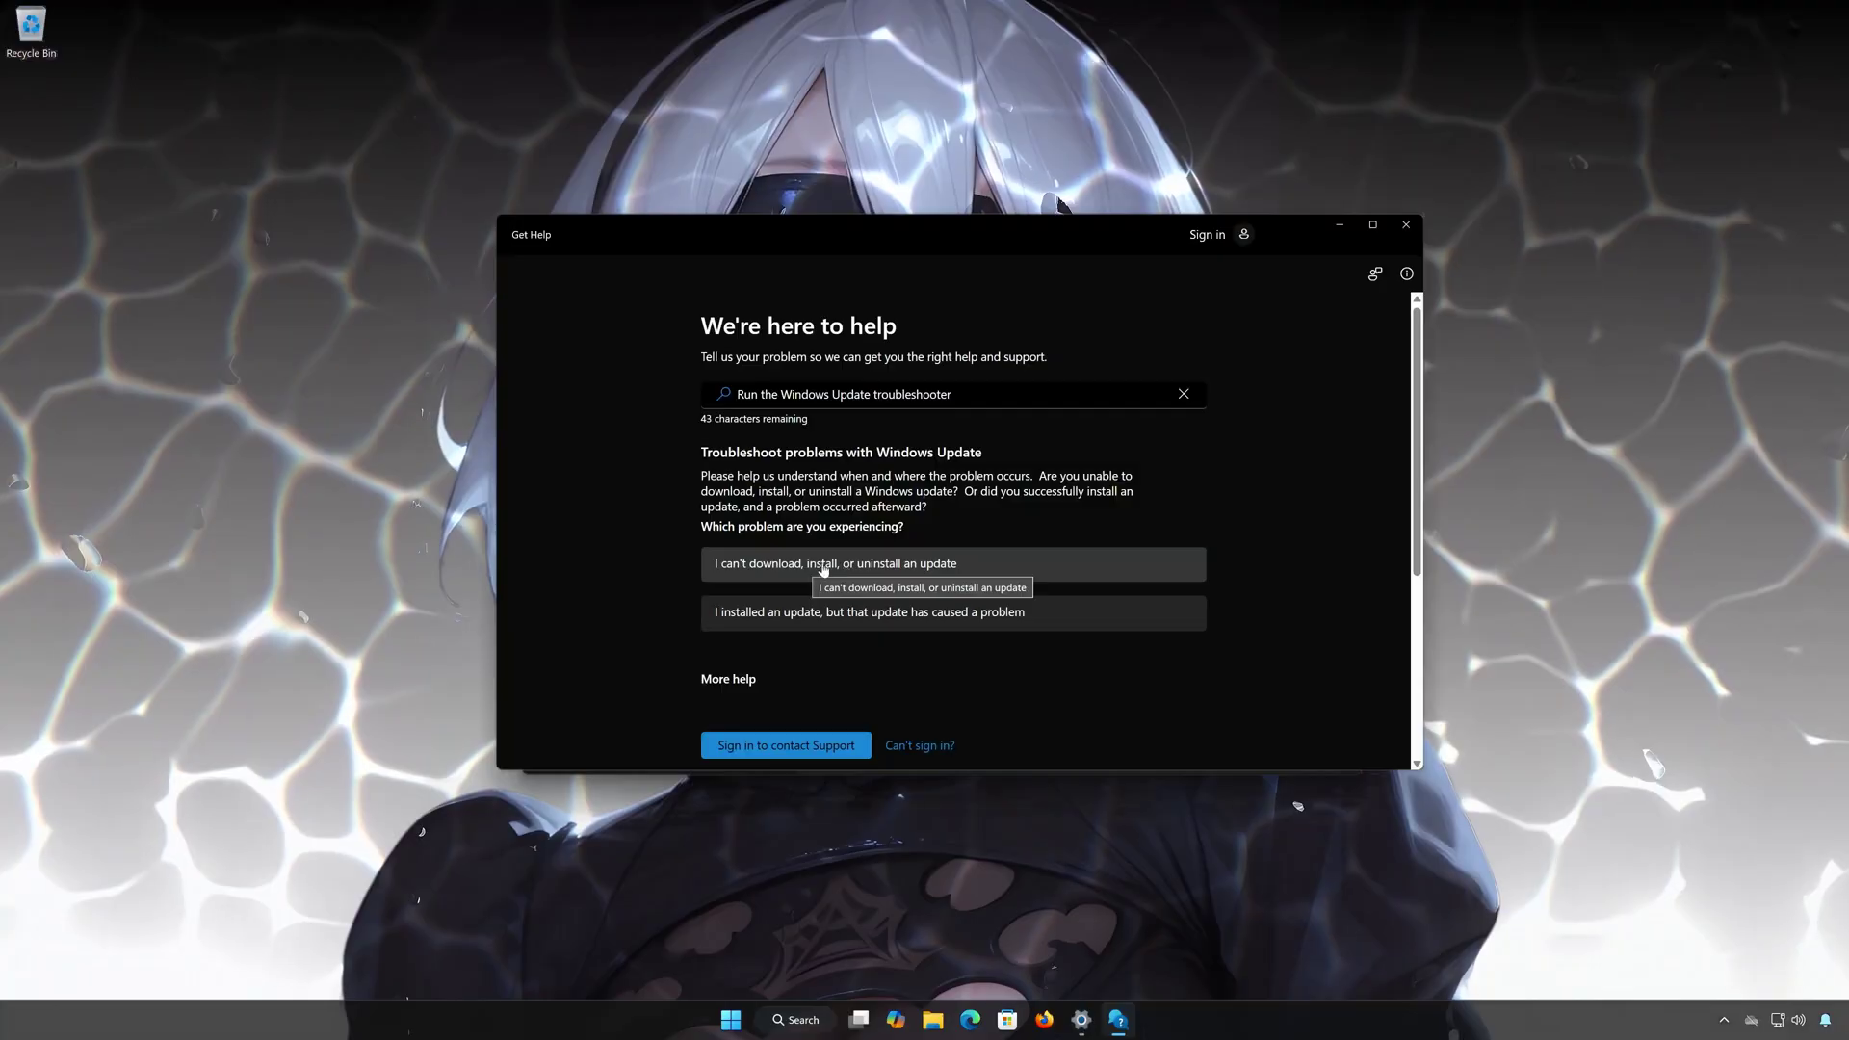
{"action": "left_click", "coordinate": [867, 567]}
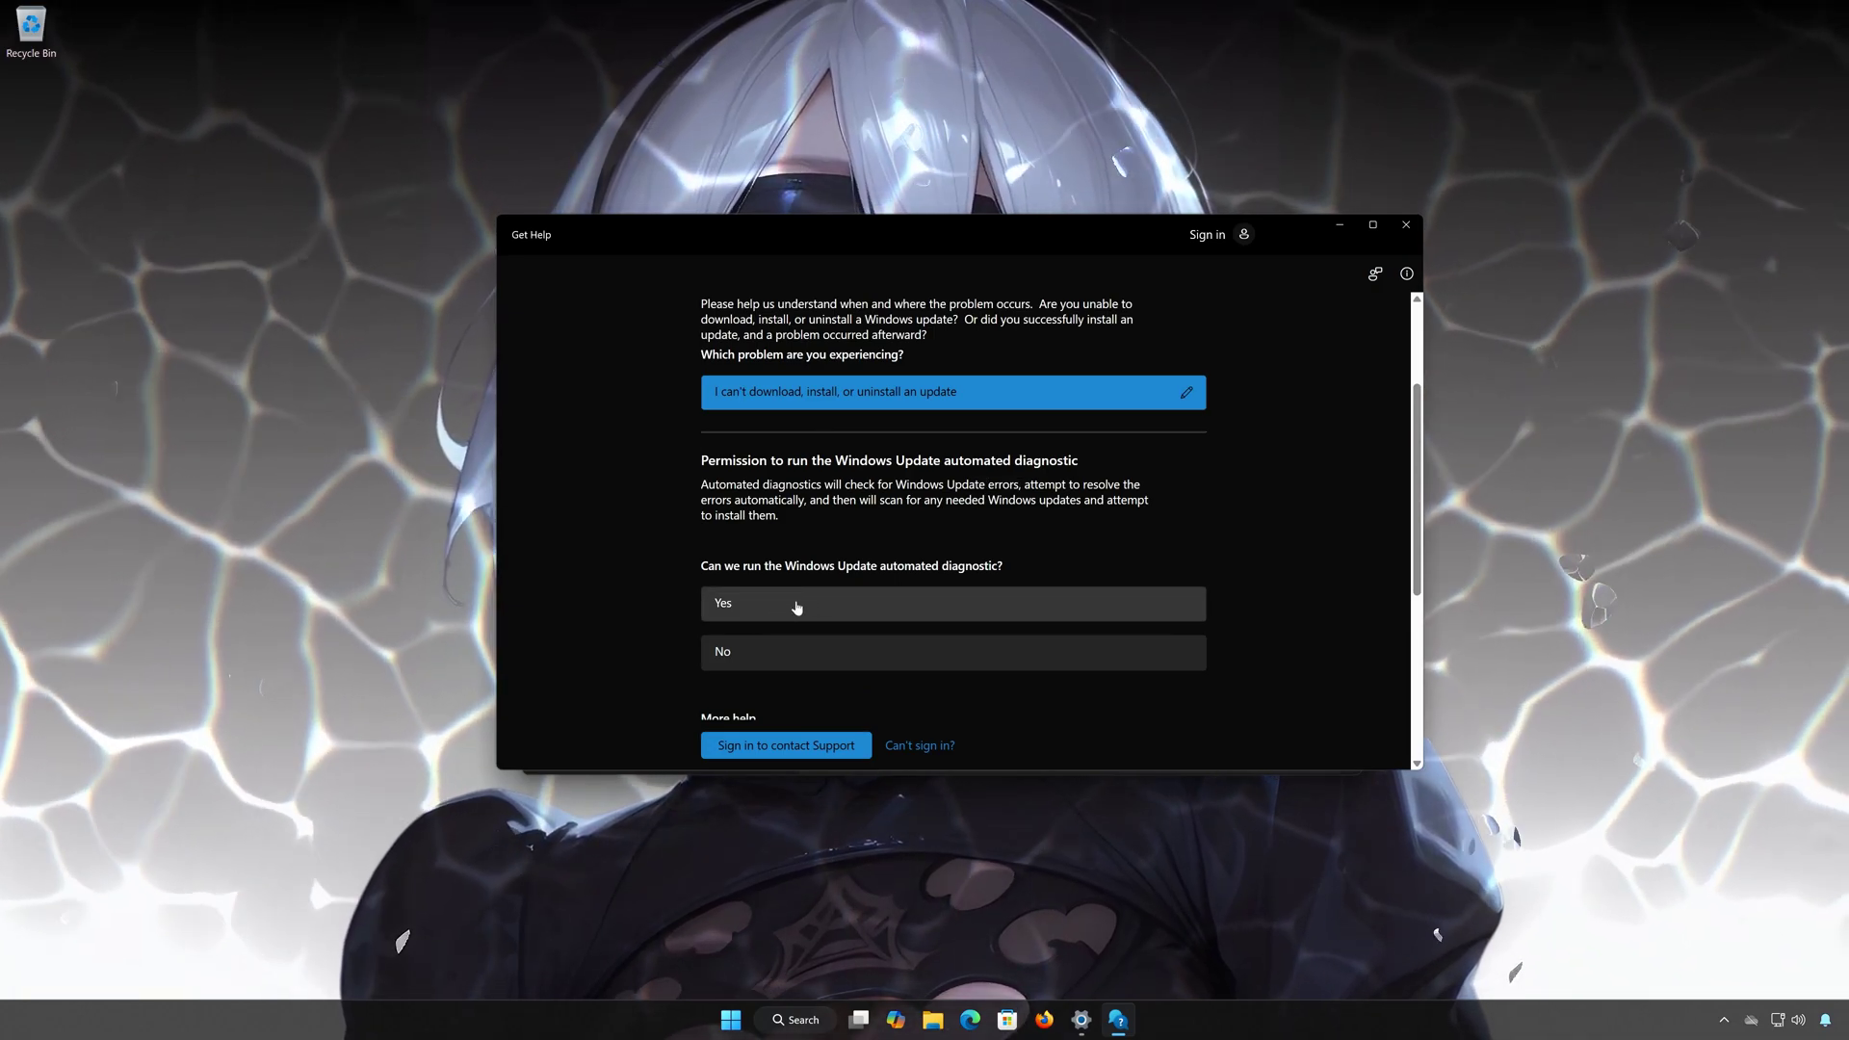
{"action": "left_click", "coordinate": [796, 608]}
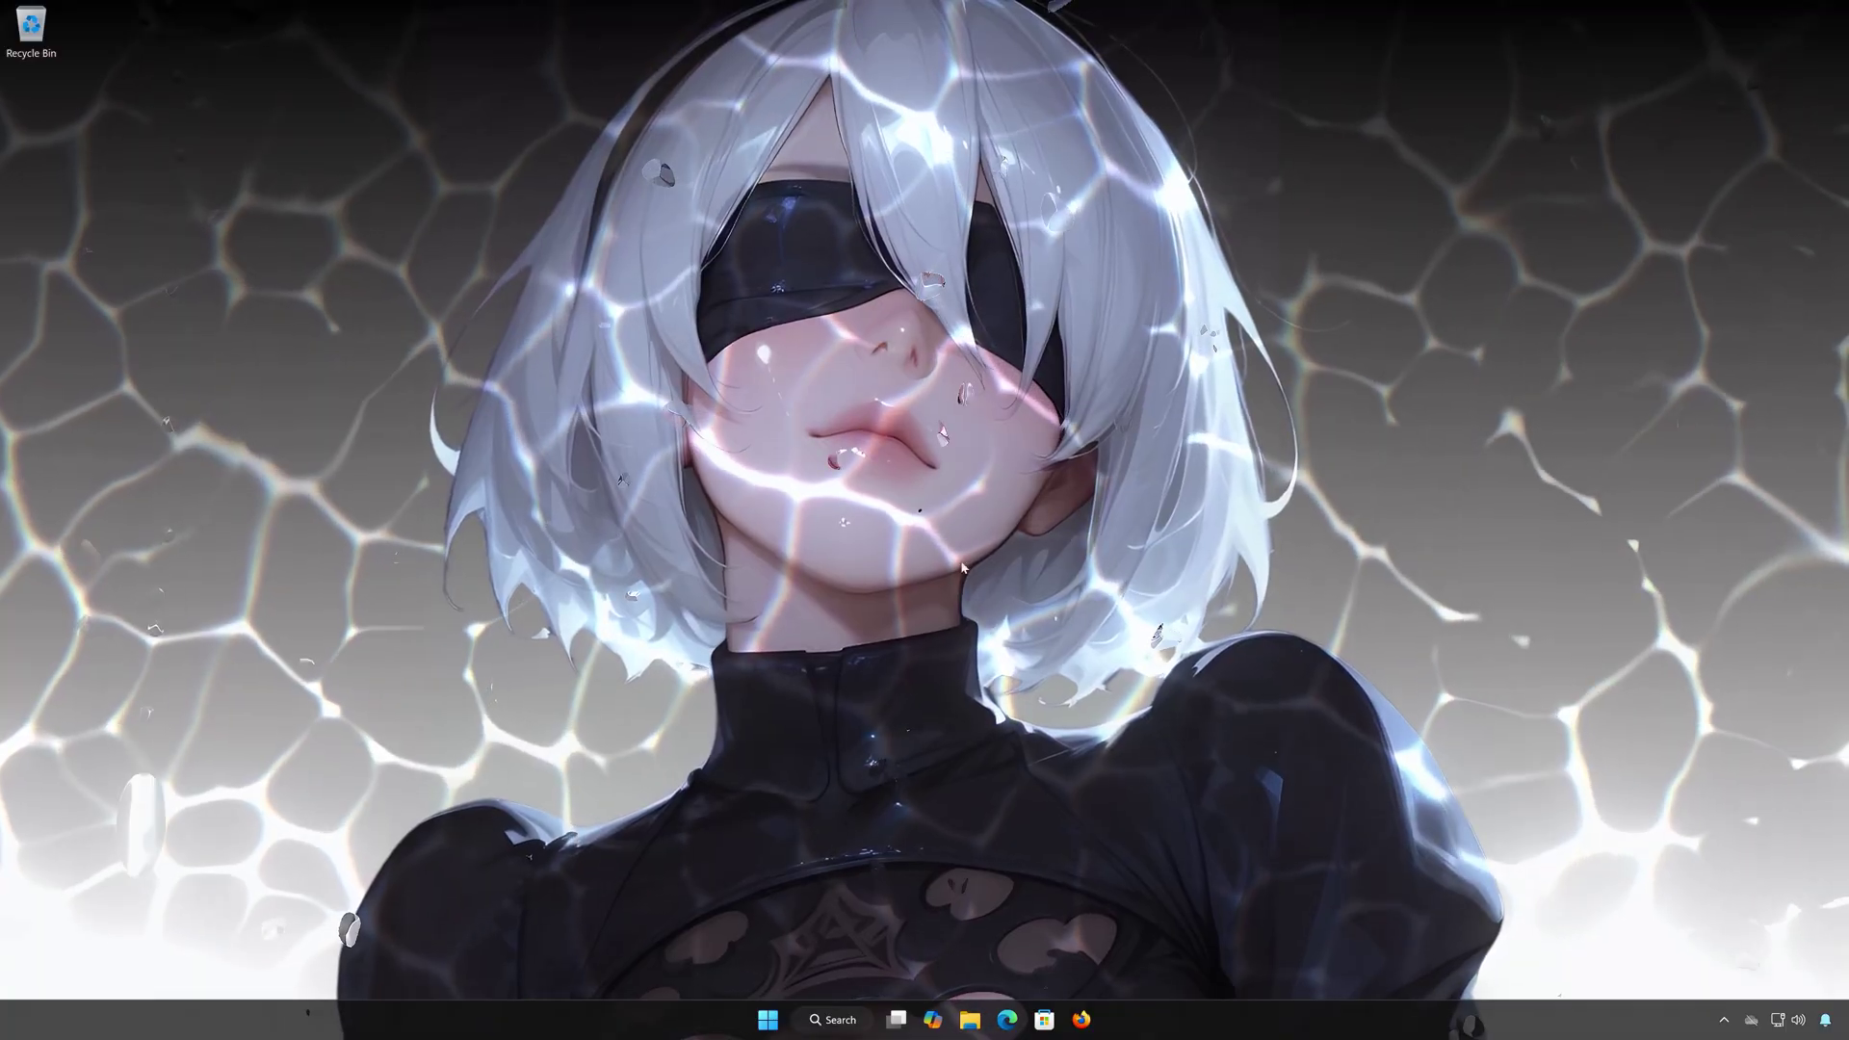
Step: Launch an elevated Command Prompt and enter 'DISM /Online /Cleanup-Image /RestoreHealth' at the prompt
{"action": "left_click", "coordinate": [774, 1034]}
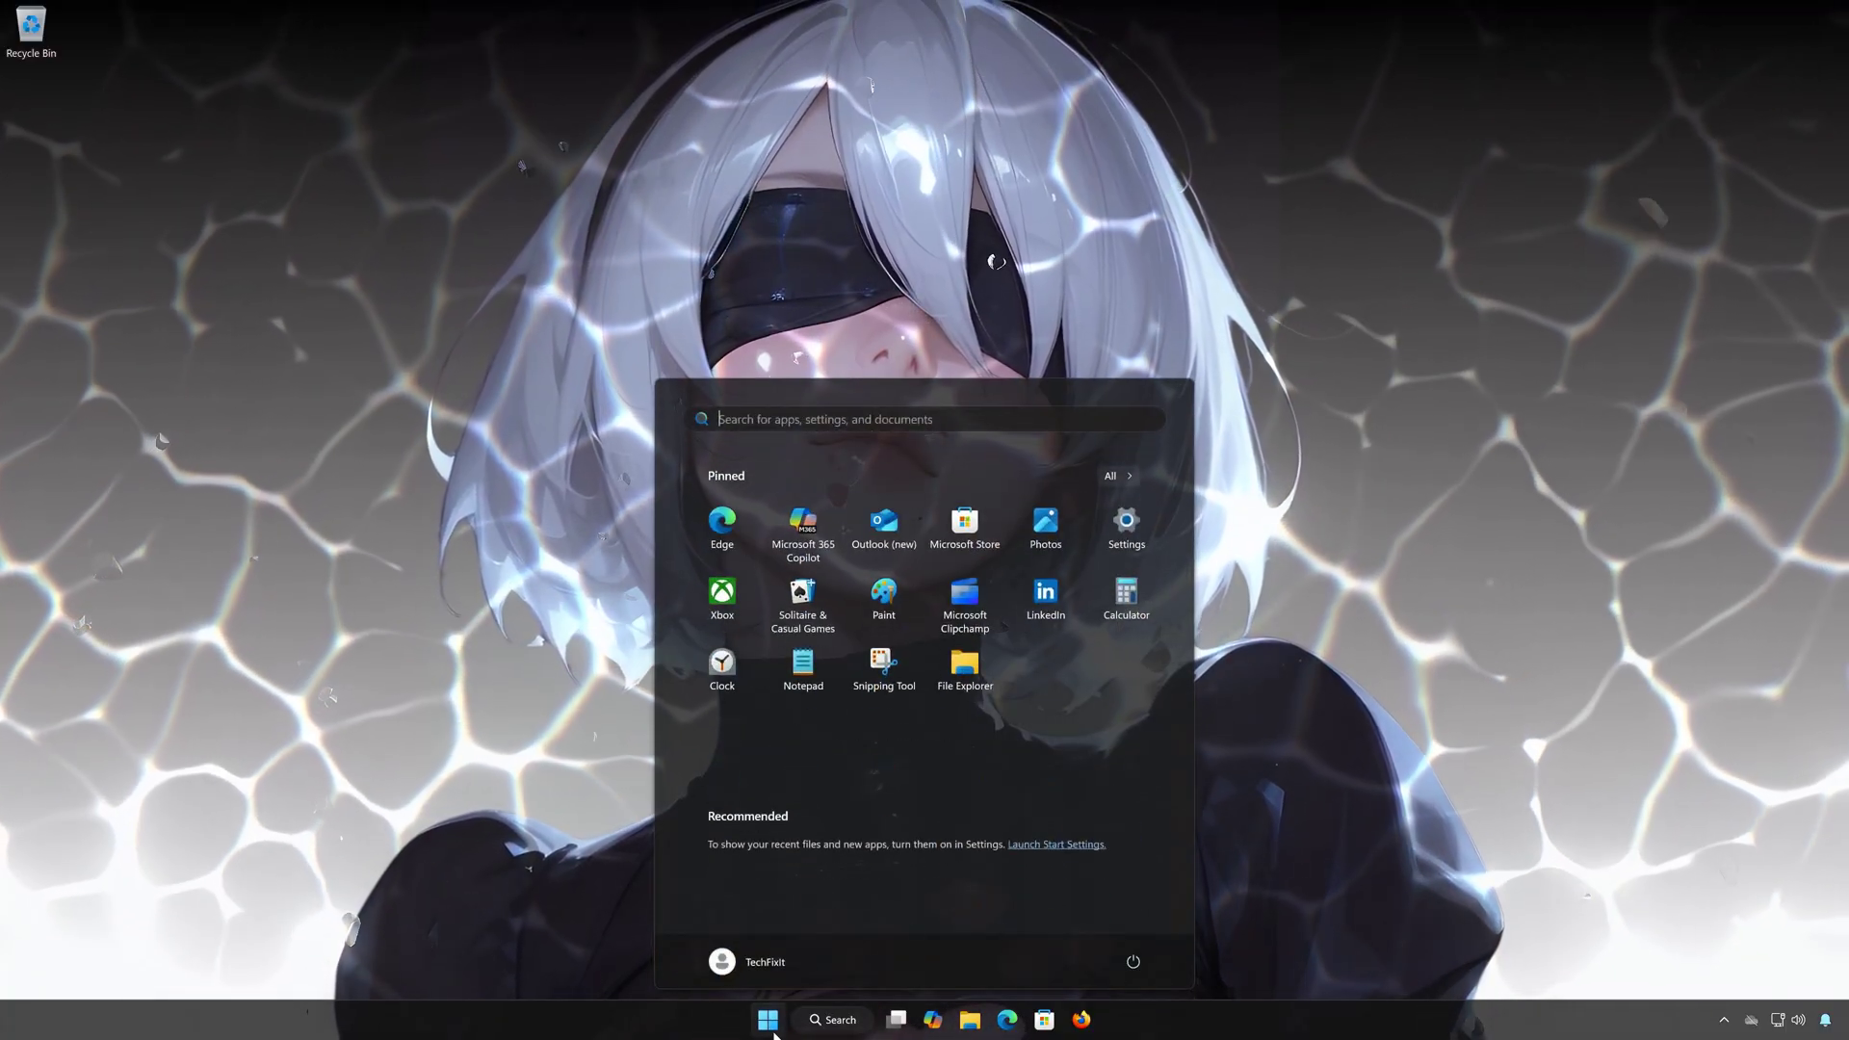
{"action": "type", "text": "cmd"}
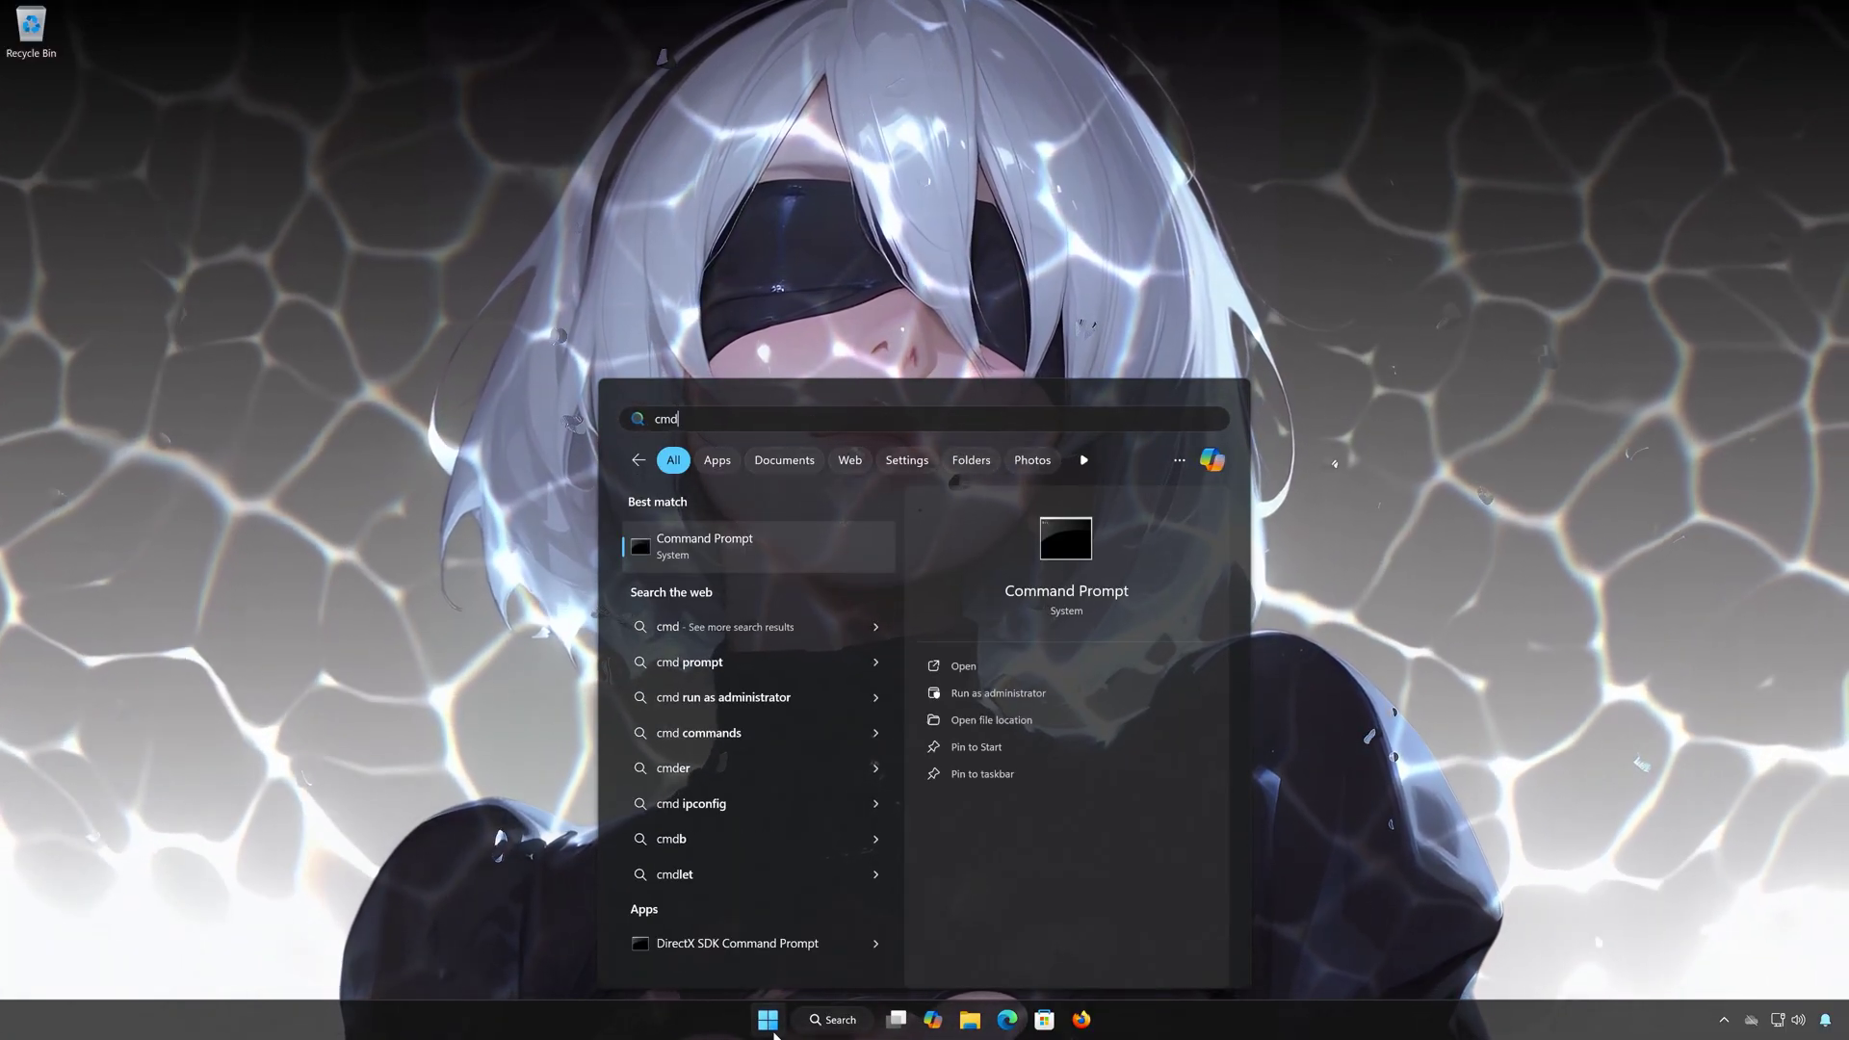
{"action": "right_click", "coordinate": [748, 552]}
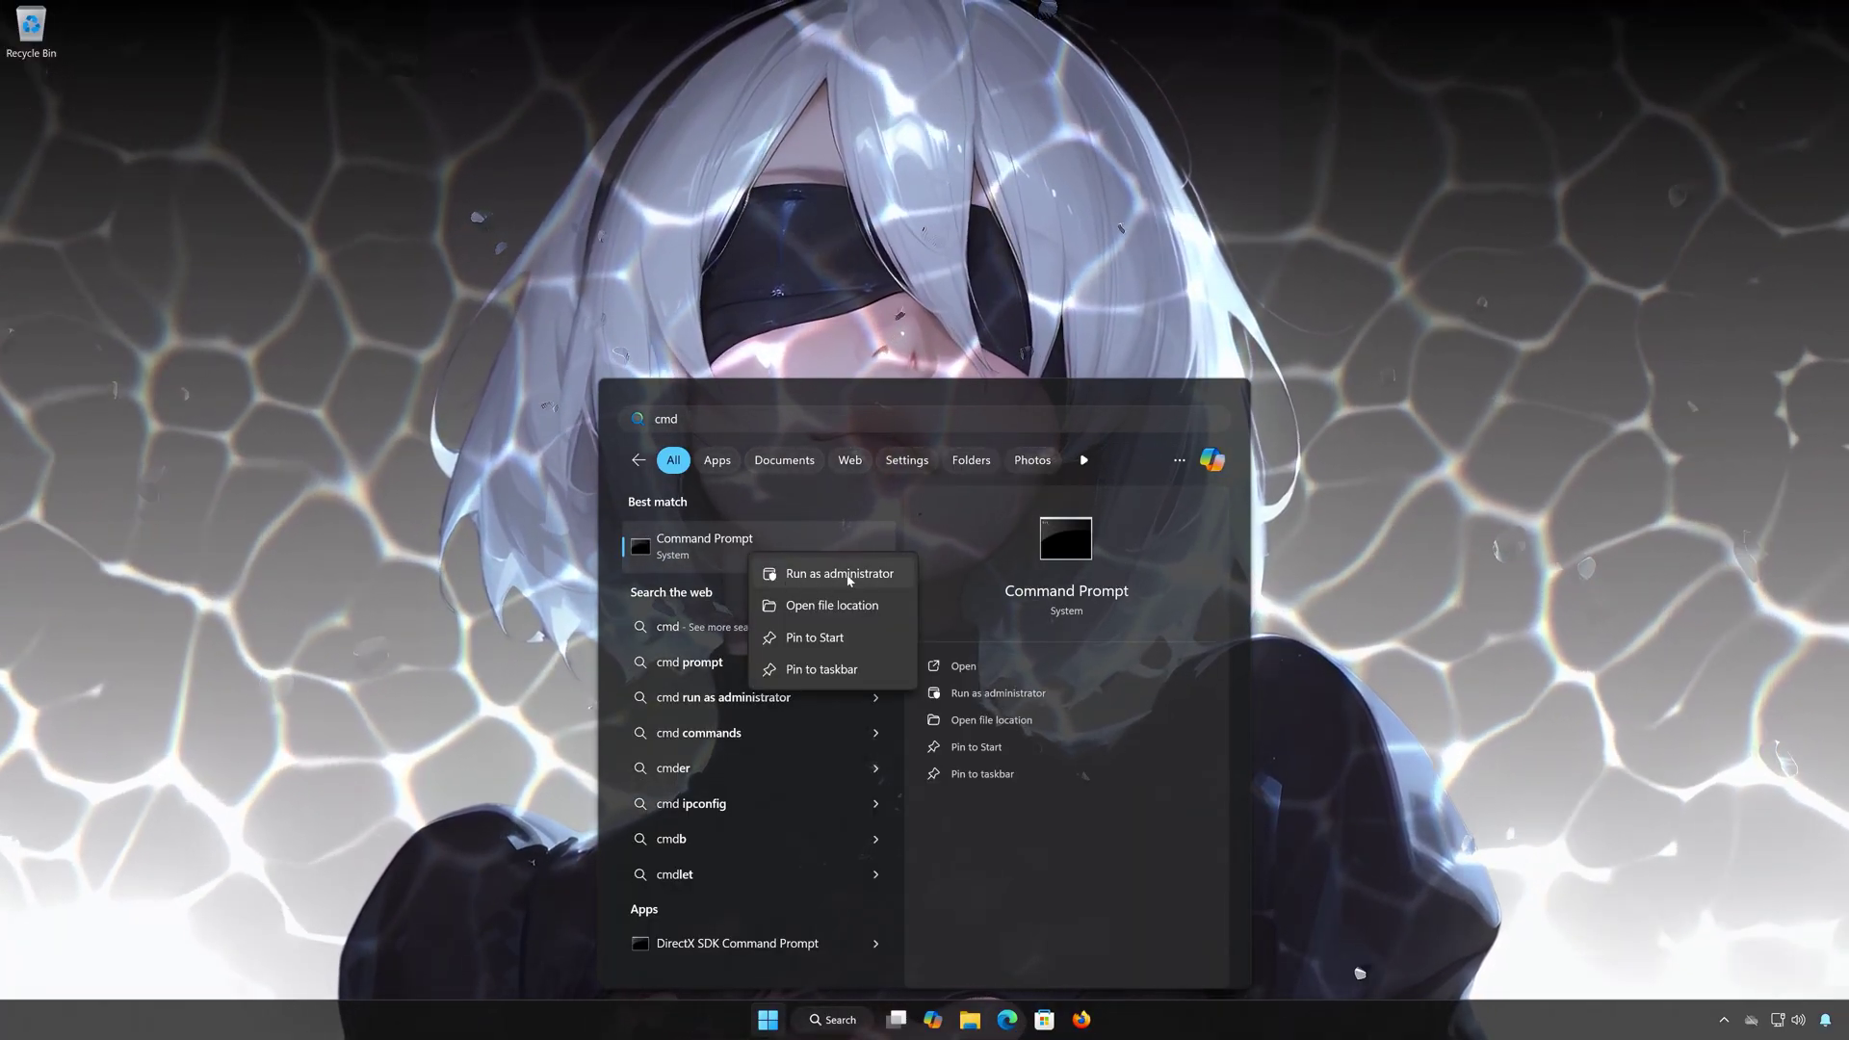
{"action": "left_click", "coordinate": [839, 574]}
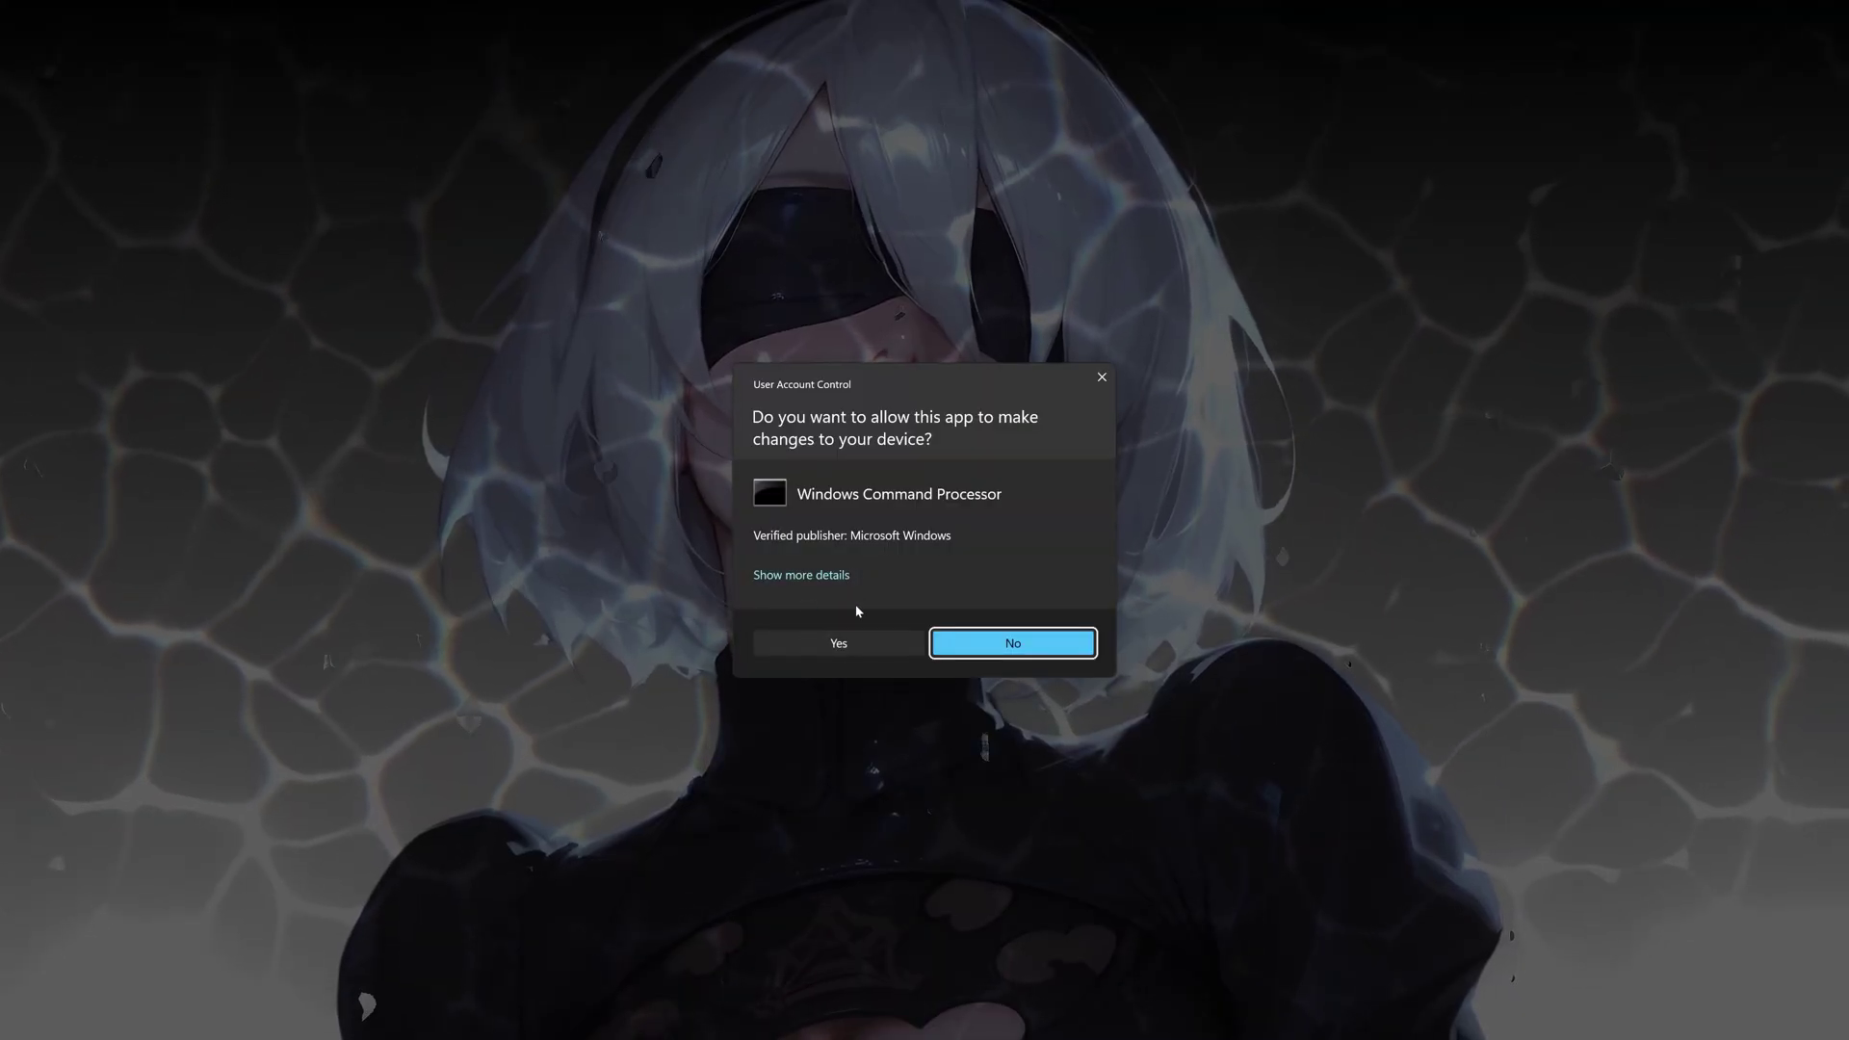
{"action": "left_click", "coordinate": [825, 649]}
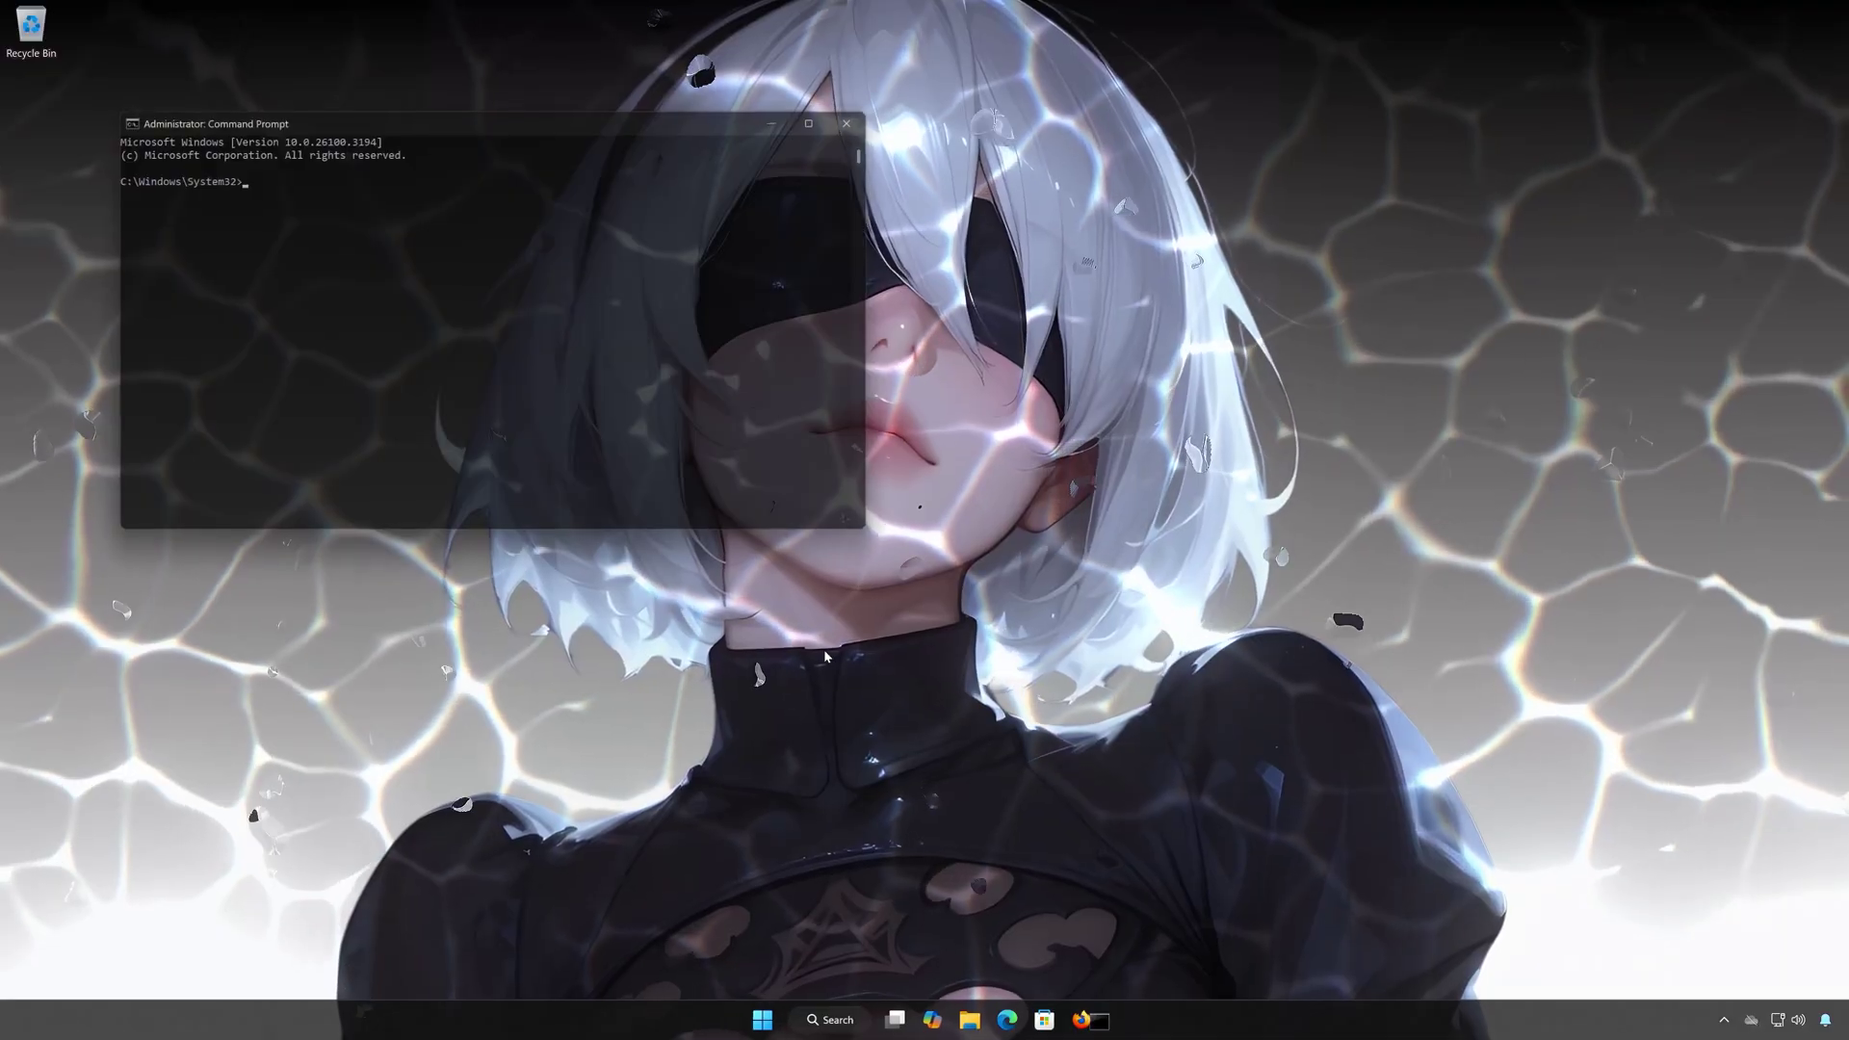
{"action": "left_click_drag", "start_coordinate": [640, 126], "coordinate": [990, 254]}
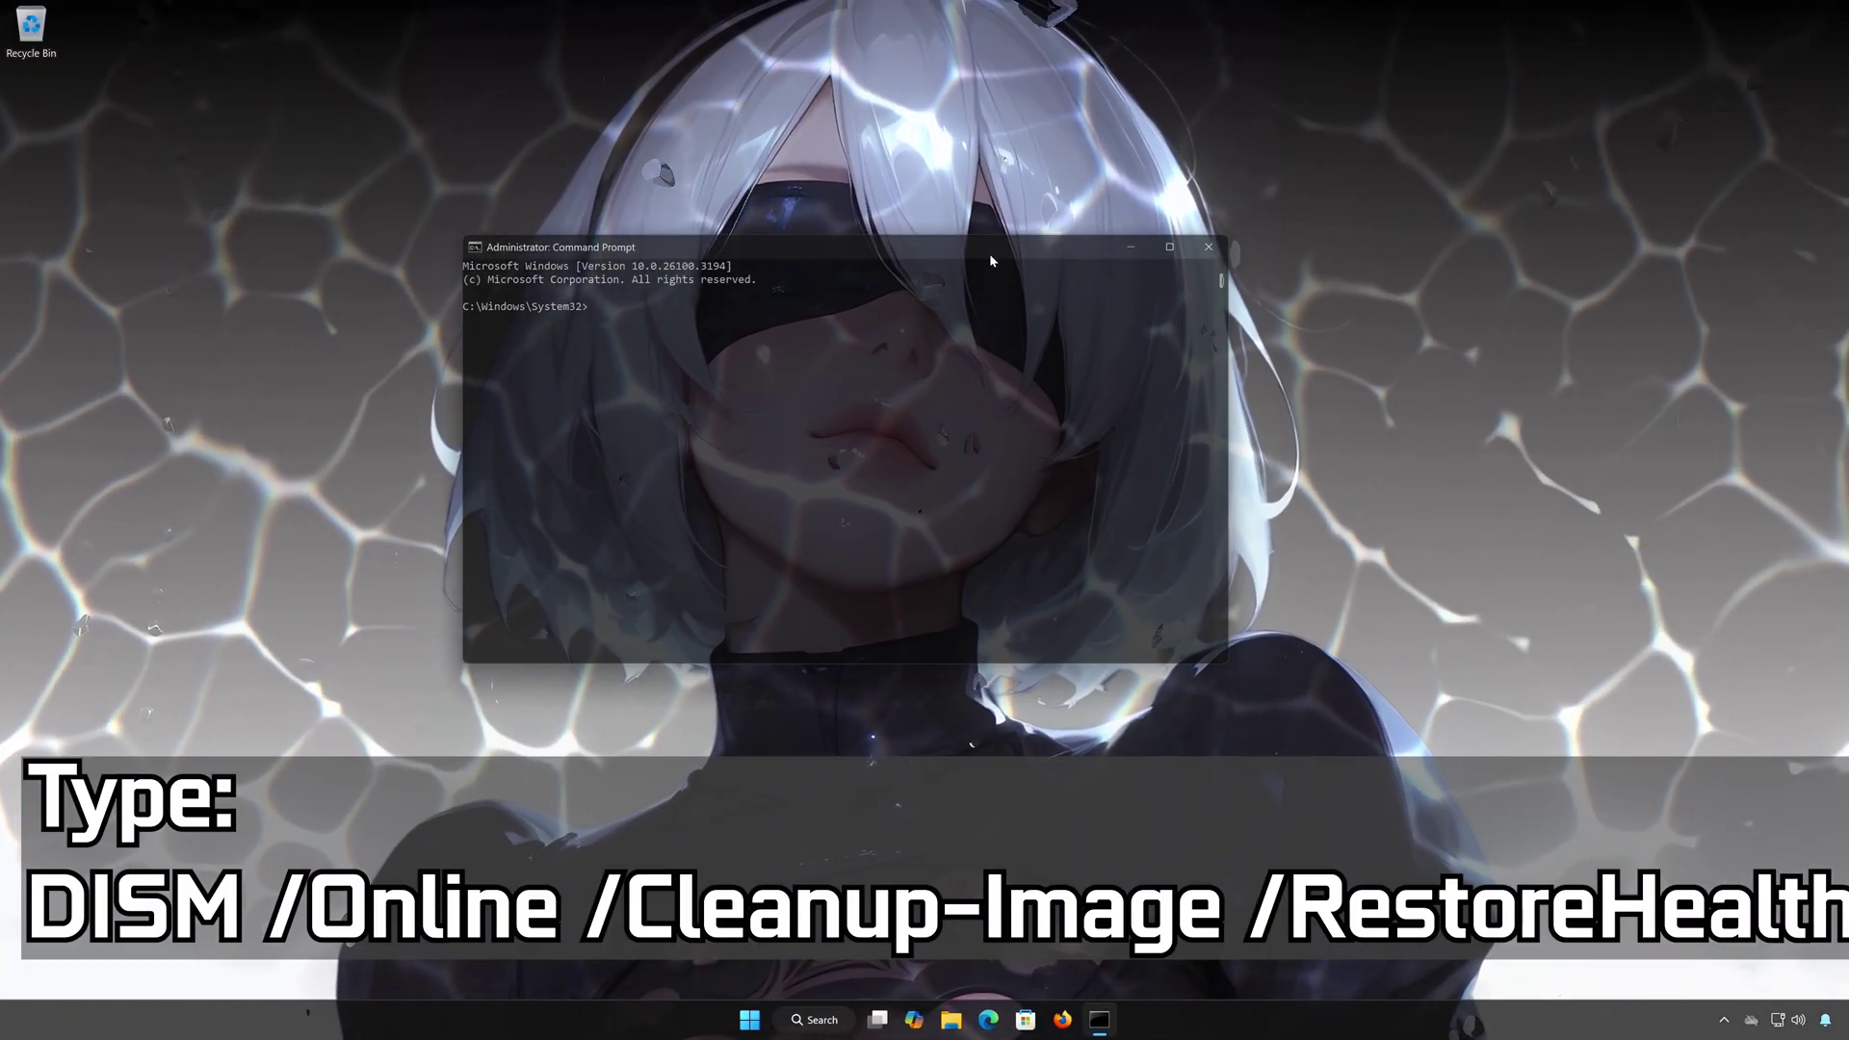
{"action": "type", "text": "DISM /Online"}
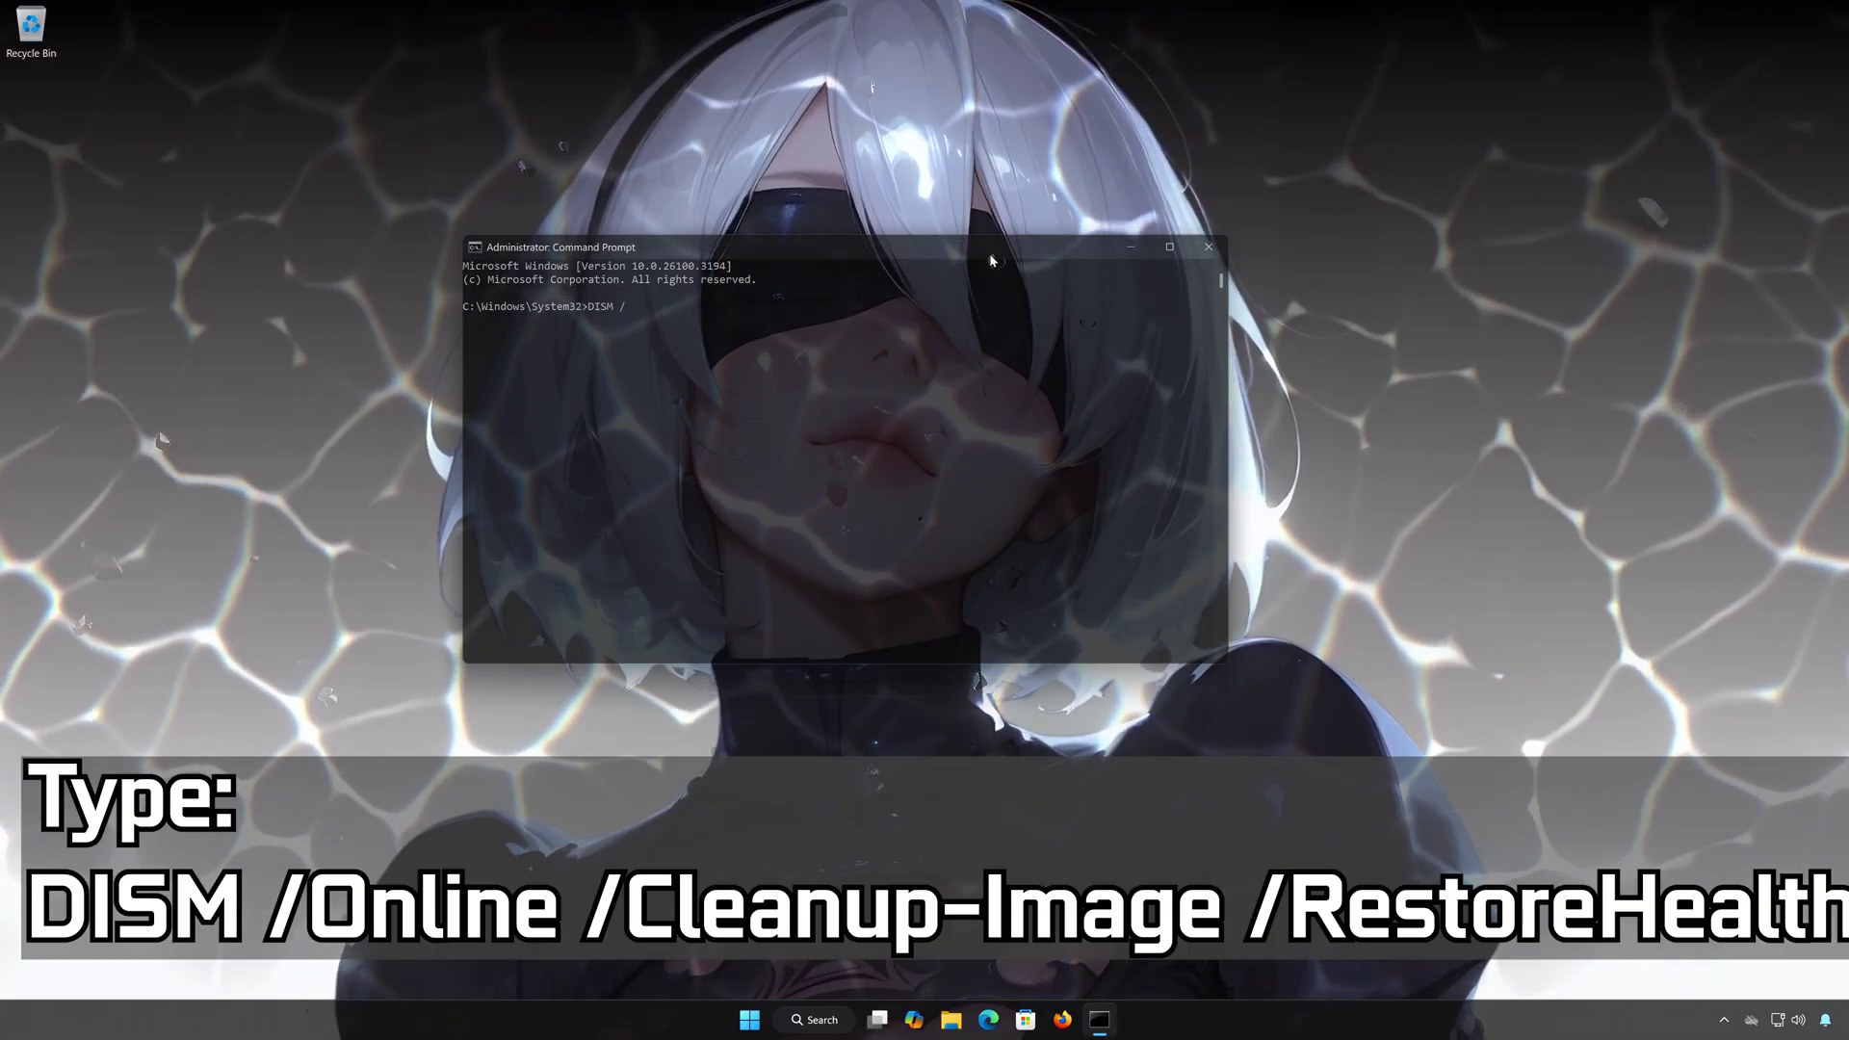
{"action": "type", "text": " /Cl"}
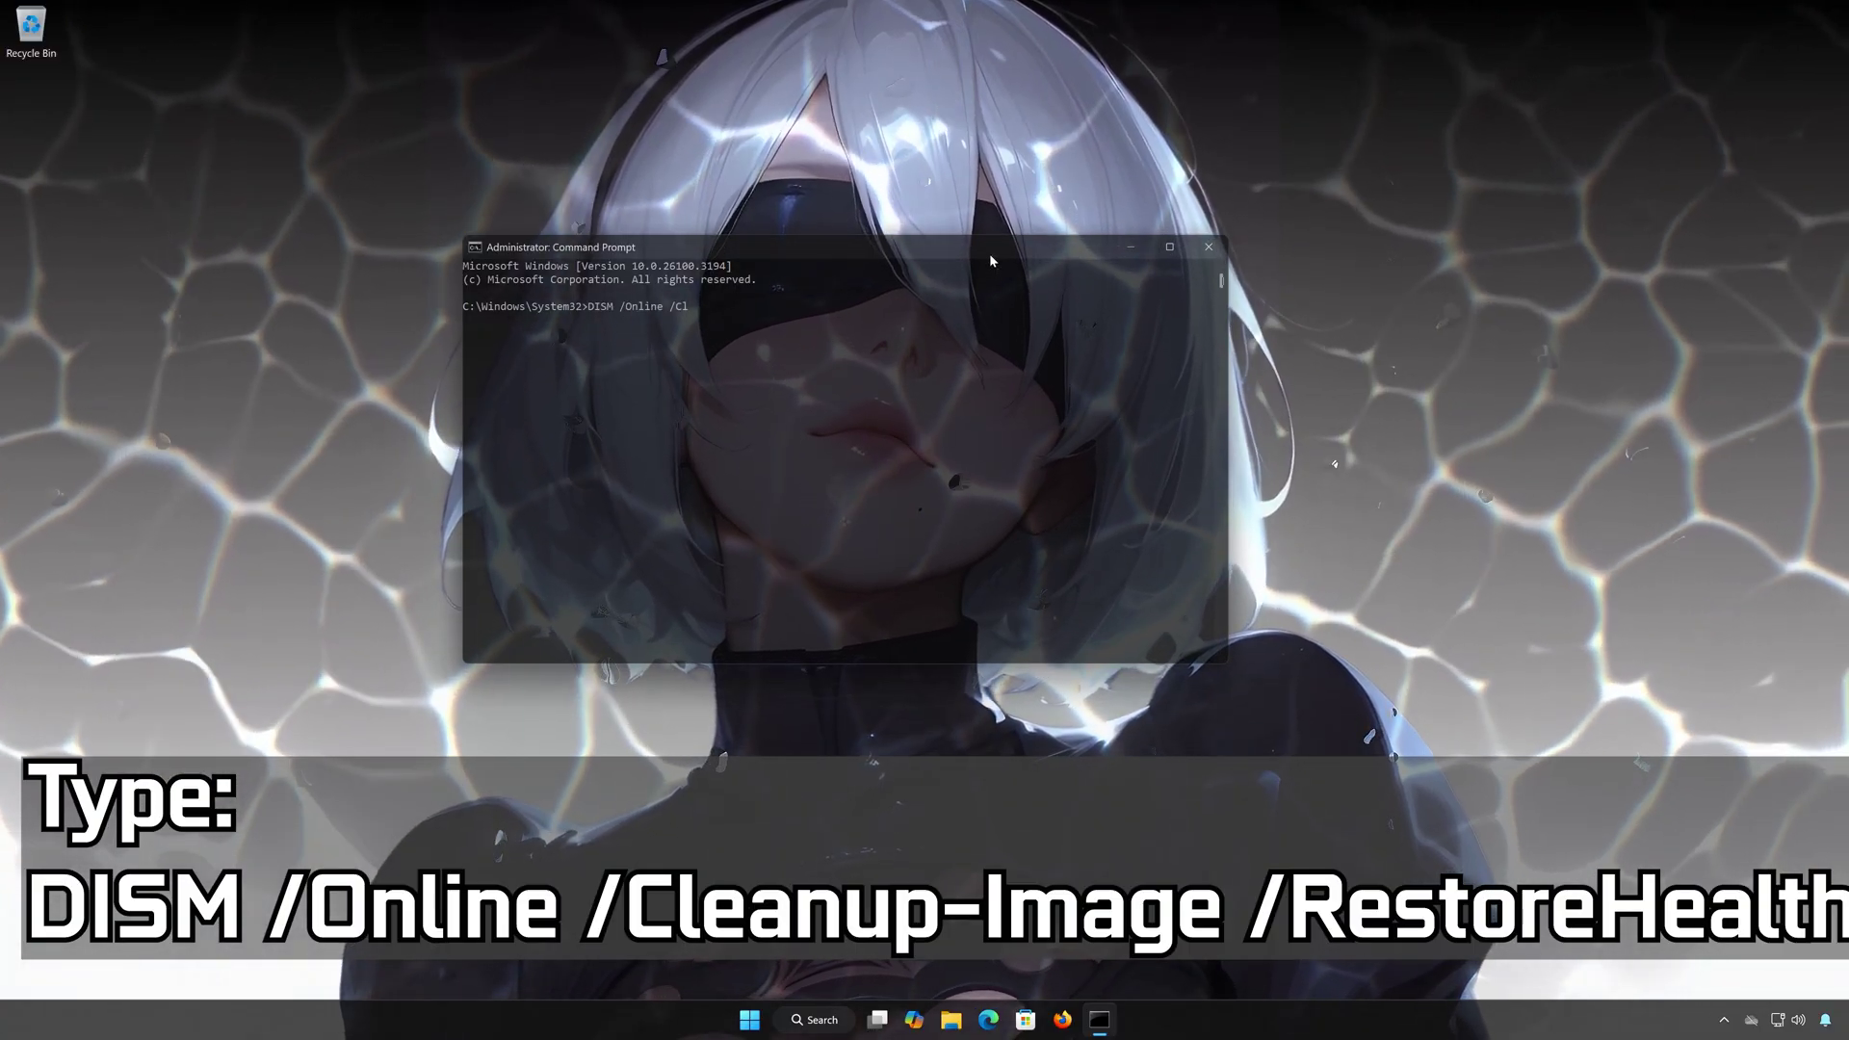
{"action": "type", "text": "eanup-Image "}
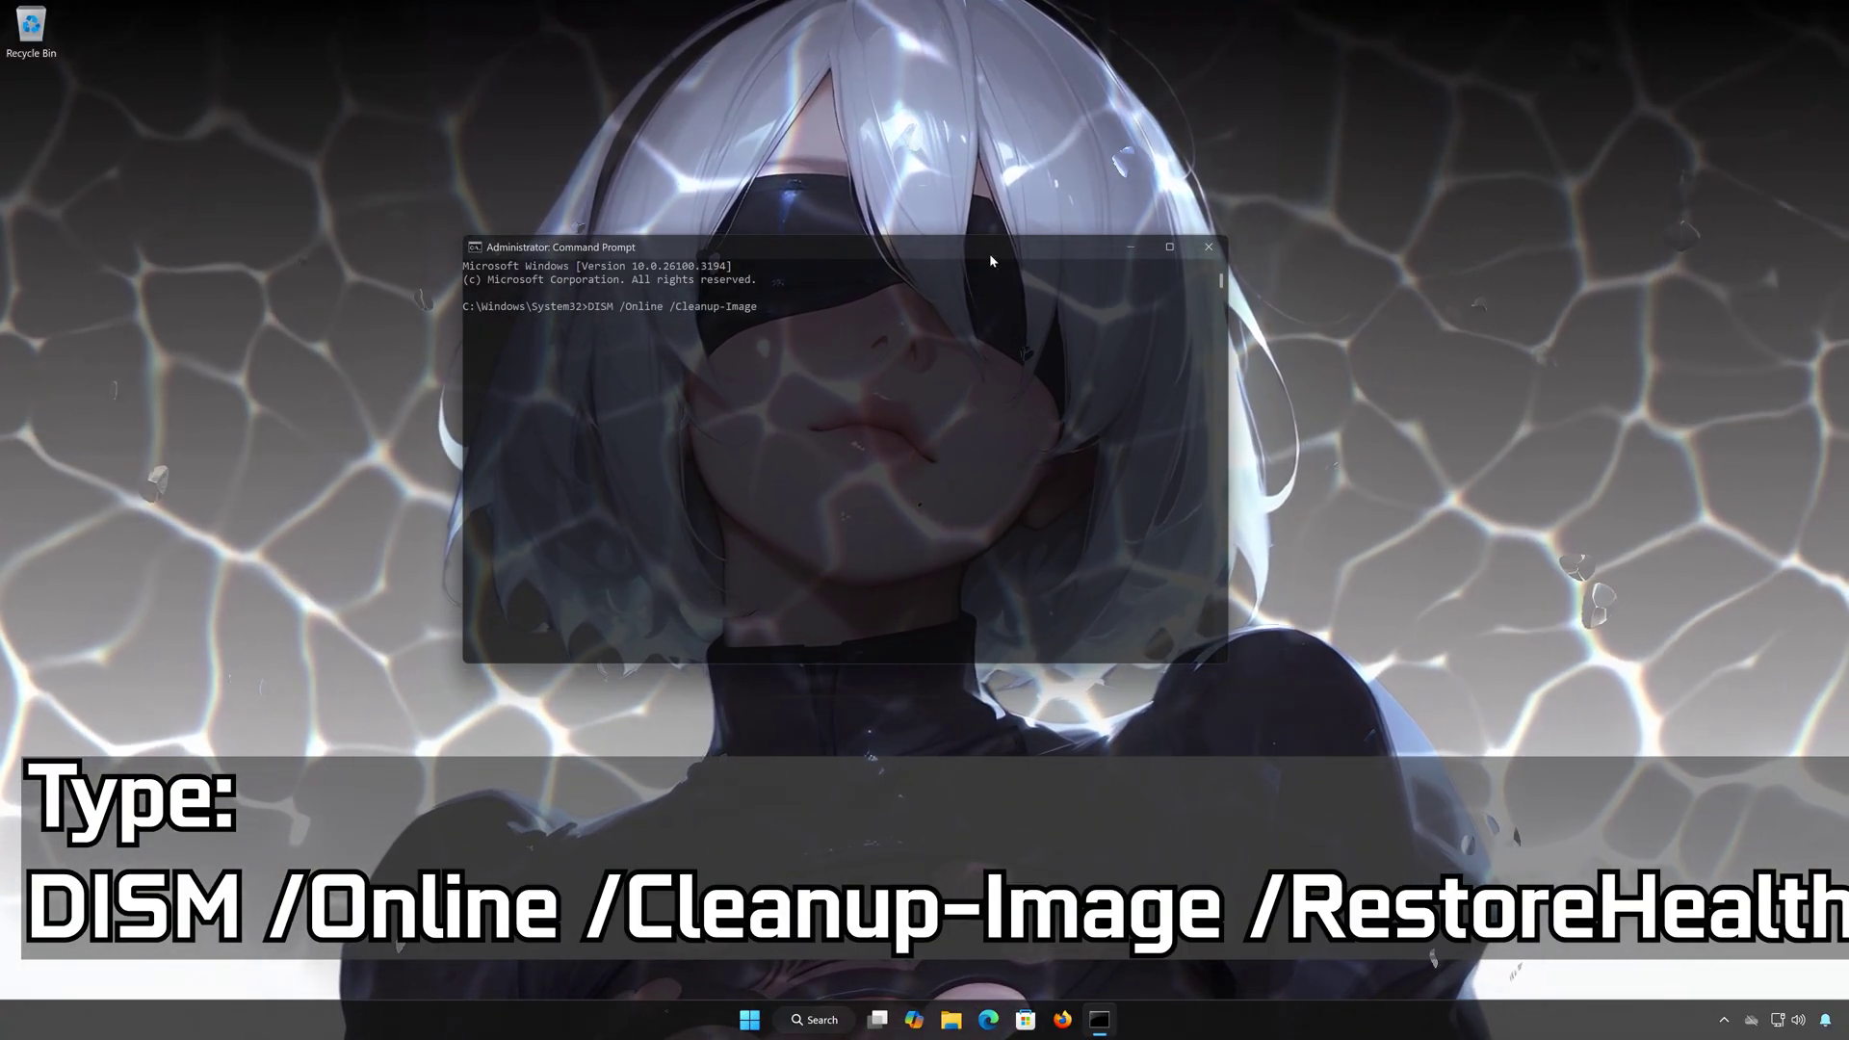
{"action": "type", "text": "/R"}
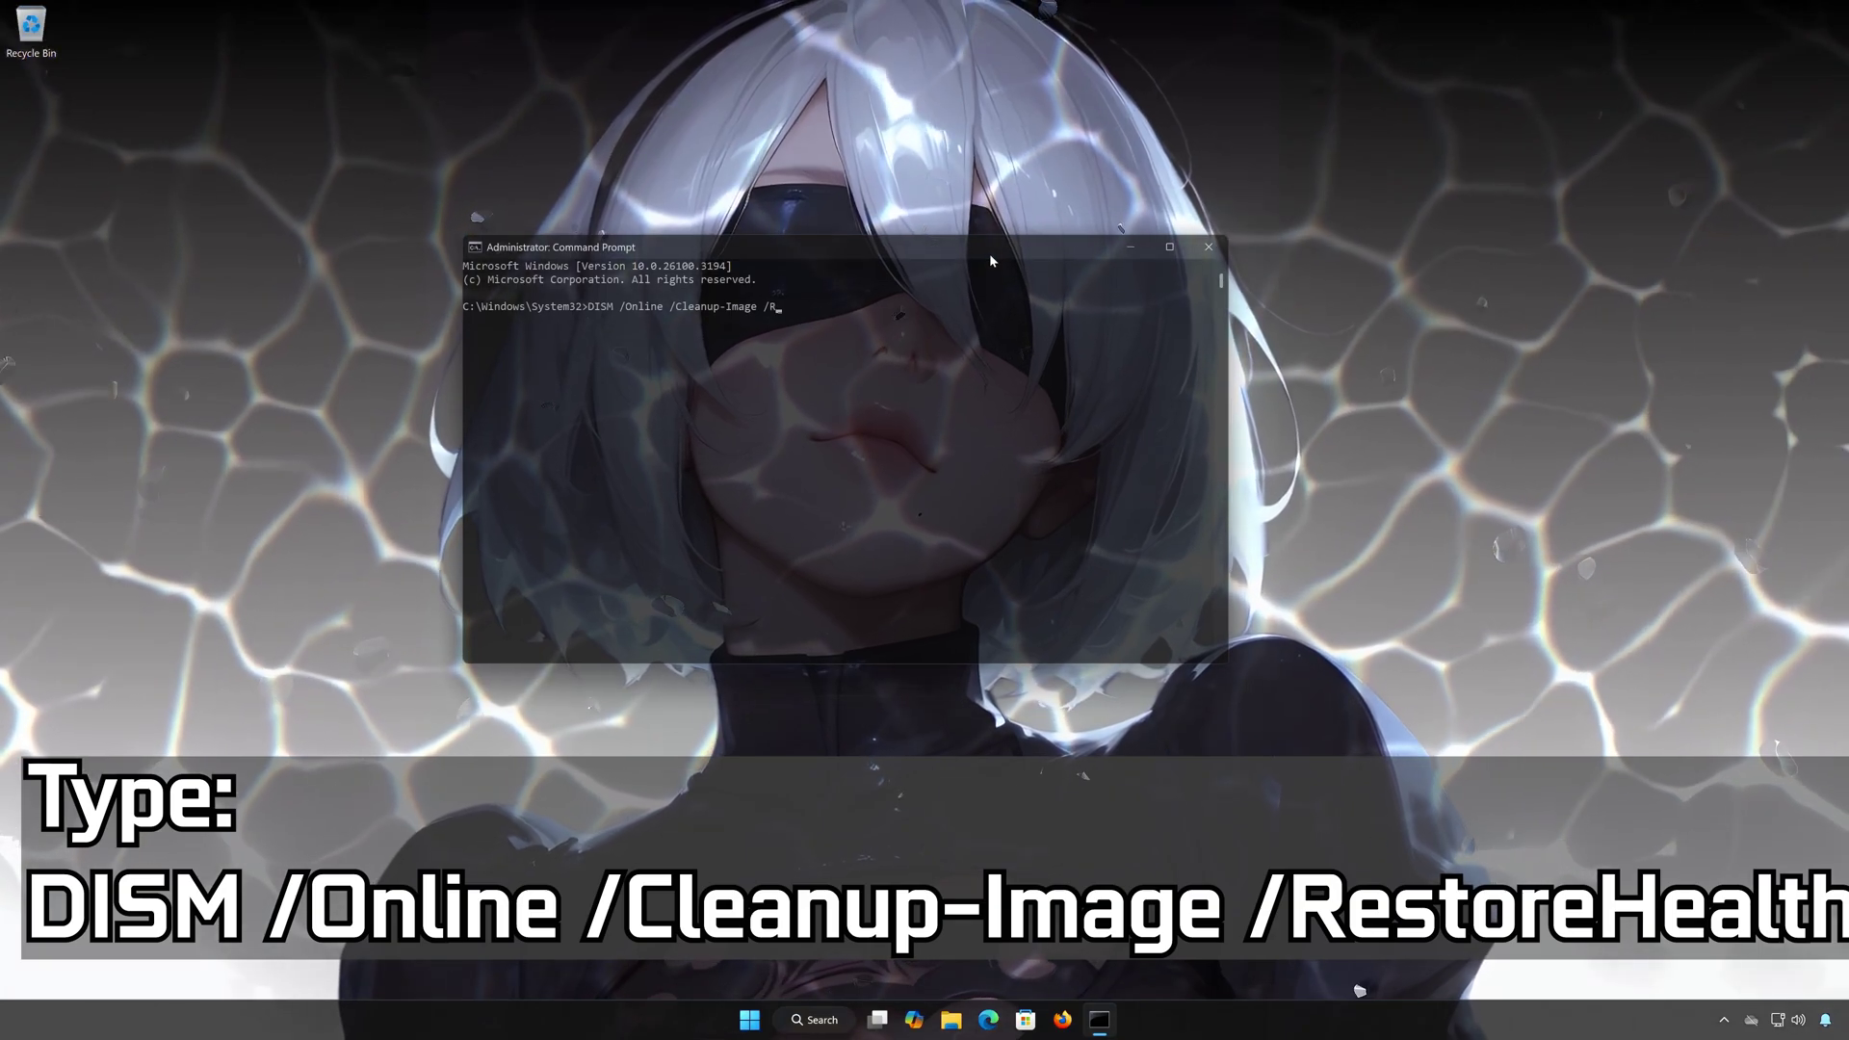
{"action": "type", "text": "estoreHealth"}
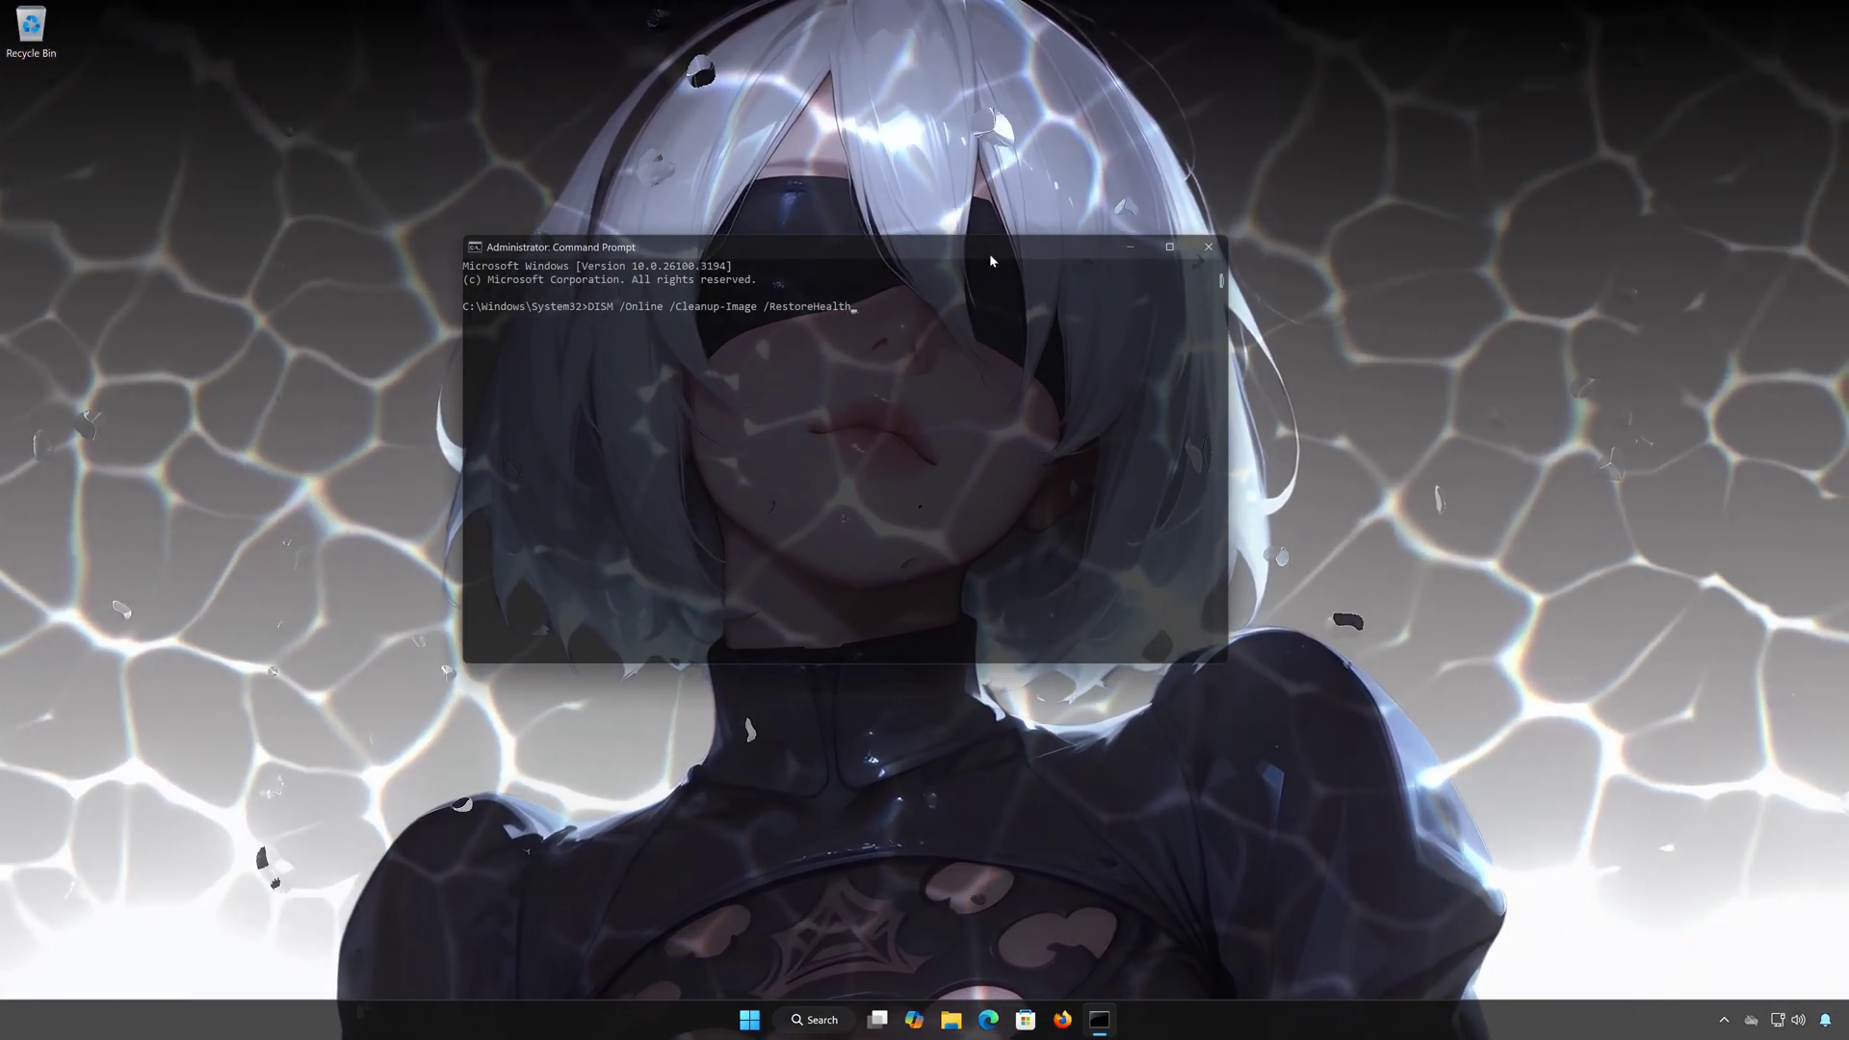
Step: Execute the DISM /Online /Cleanup-Image /RestoreHealth command and wait for its progress bar to finish
{"action": "key", "text": "Return"}
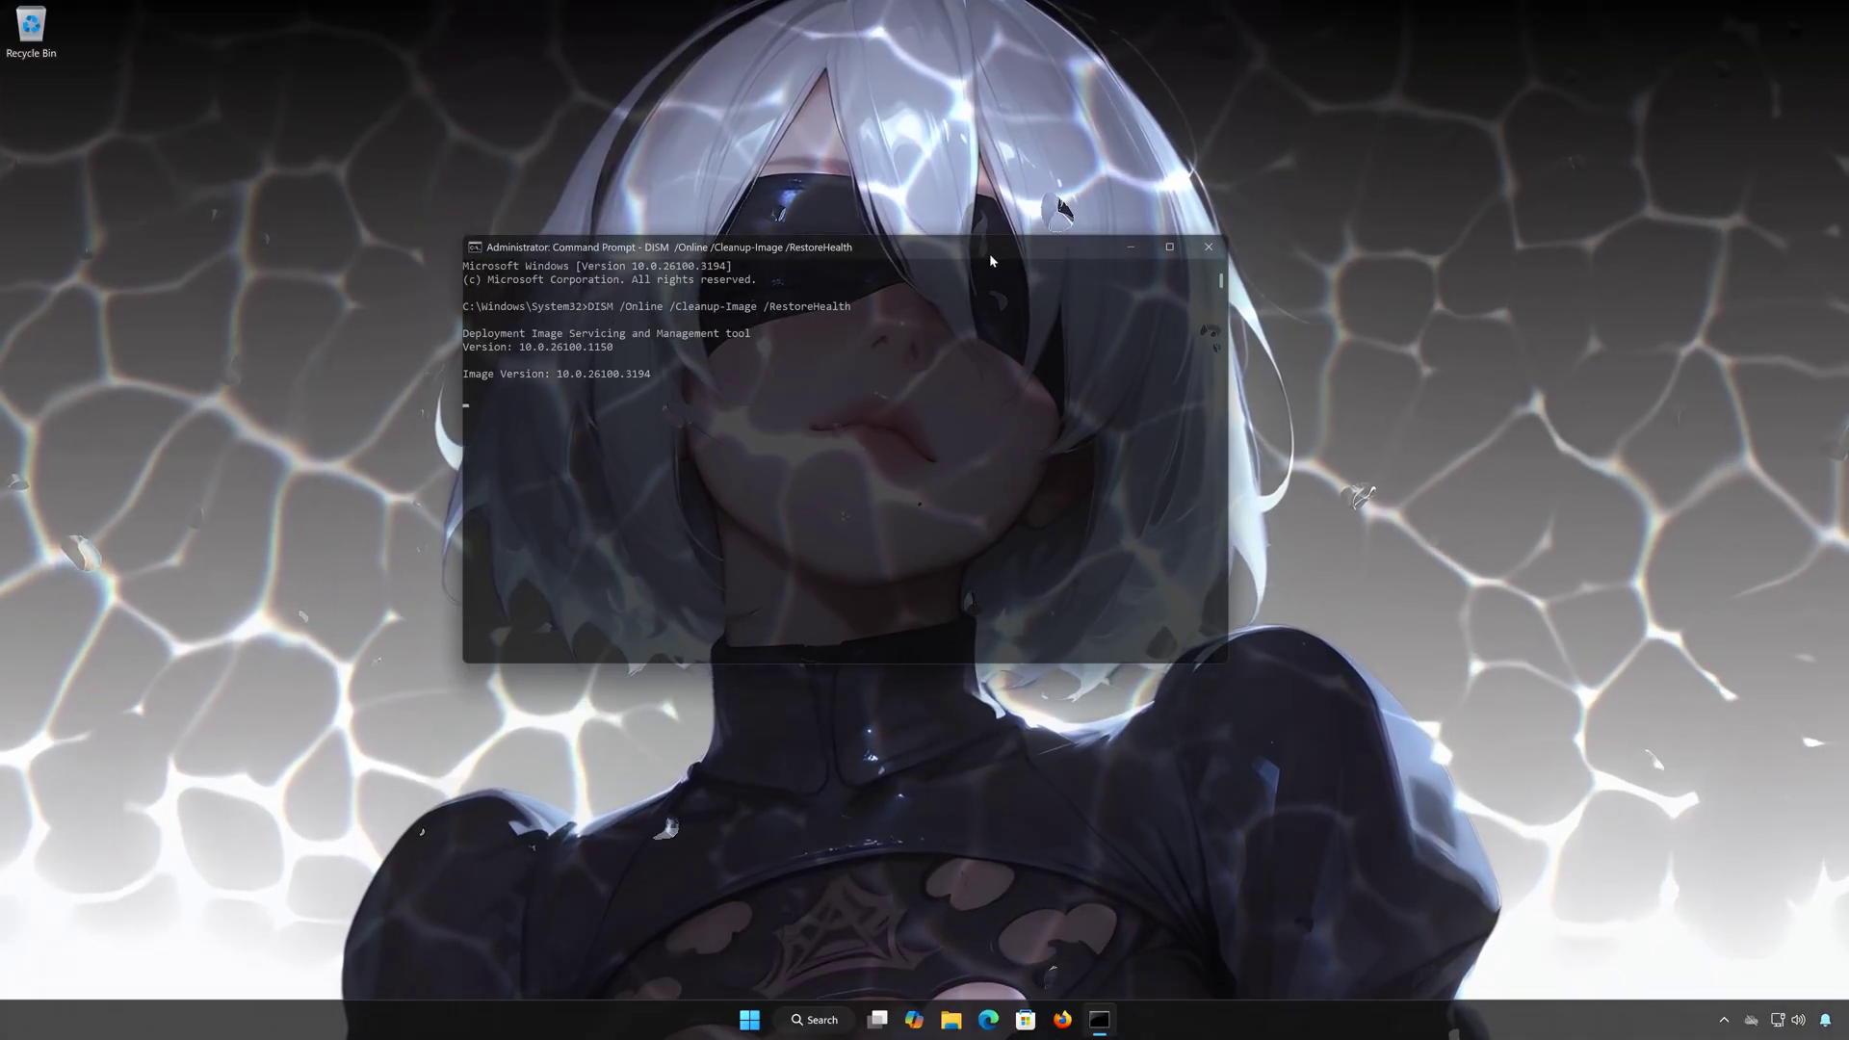